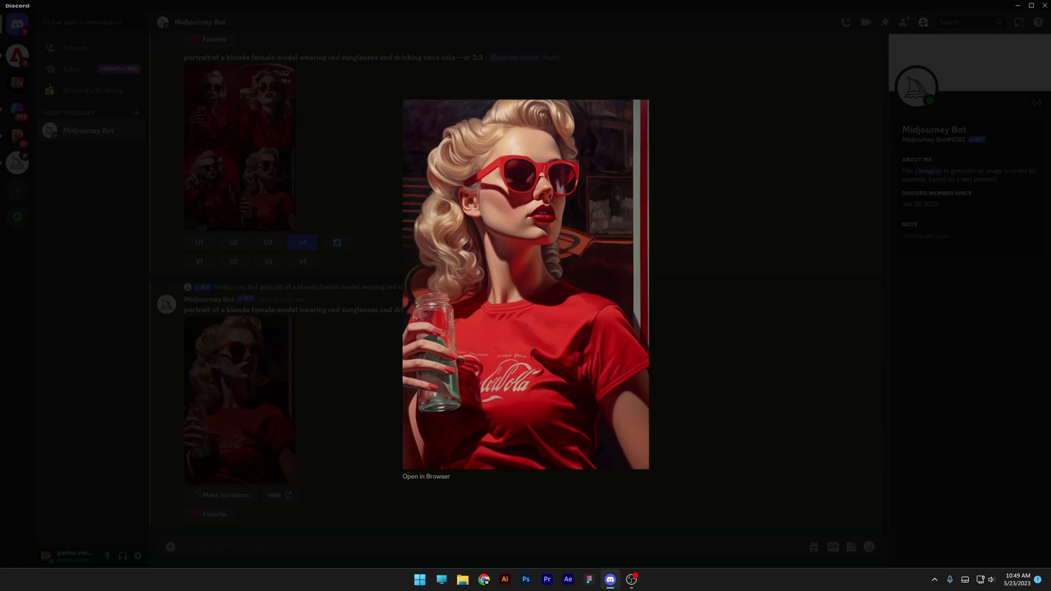
# - Submit the /imagine prompt "portrait of a blonde model wearing red sunglasses and white tshirt, drinking coca cola, retro --ar 2:3"
pyautogui.press('Escape')
pyautogui.write('/i')
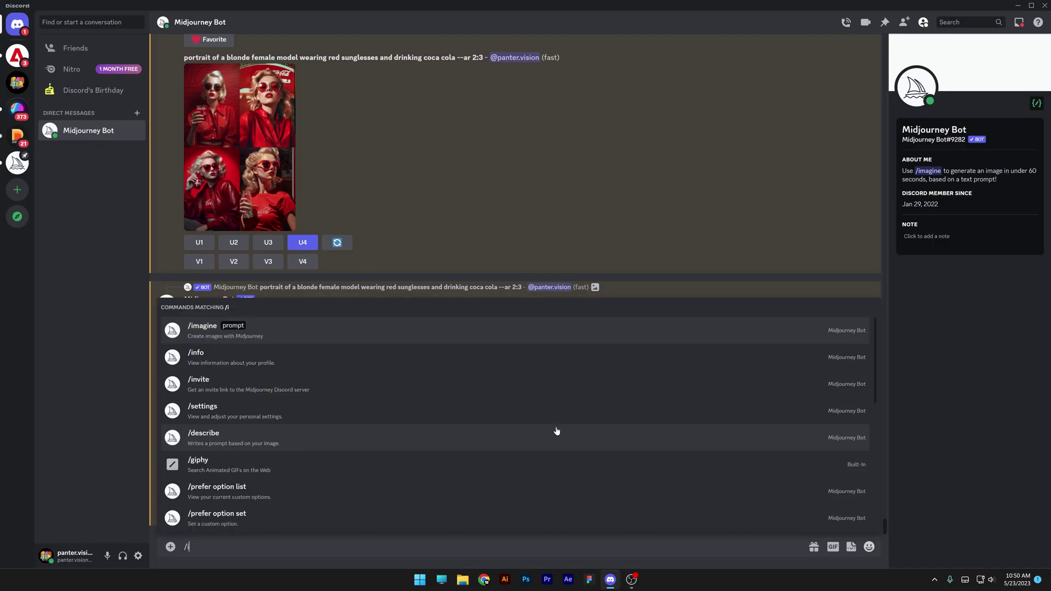
pyautogui.write('magine')
pyautogui.press('Tab')
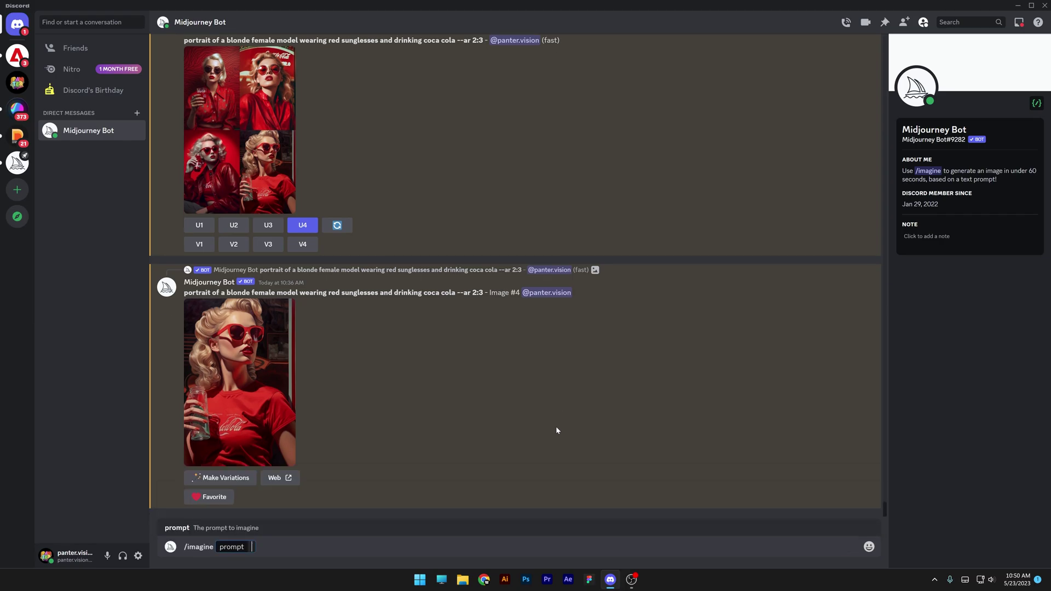
pyautogui.write('portrait of a blonde')
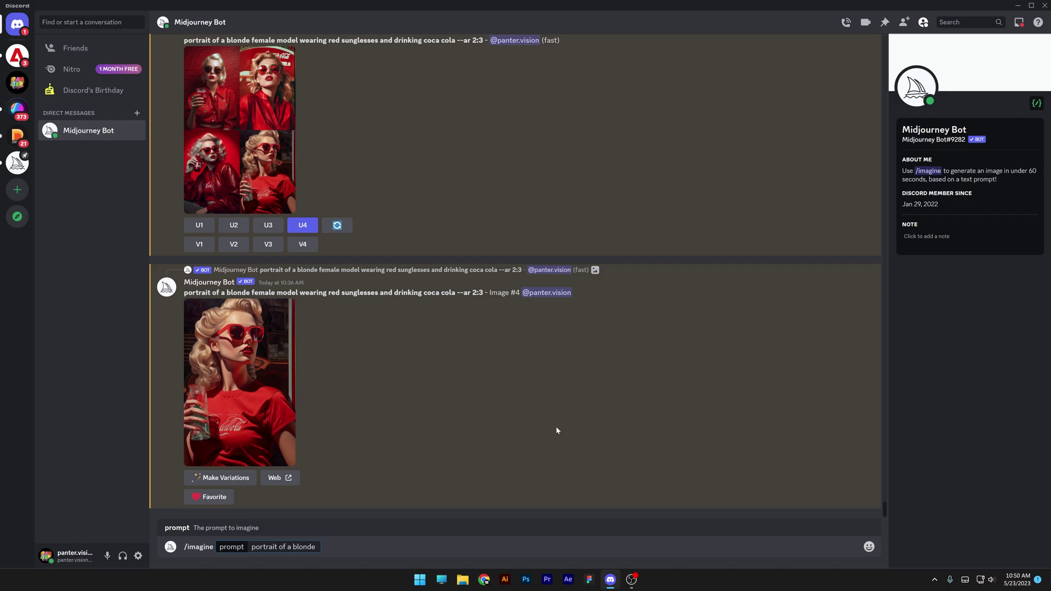
pyautogui.write(' model wearing red sunglasses and white tshirt, drinking coca cola, retro')
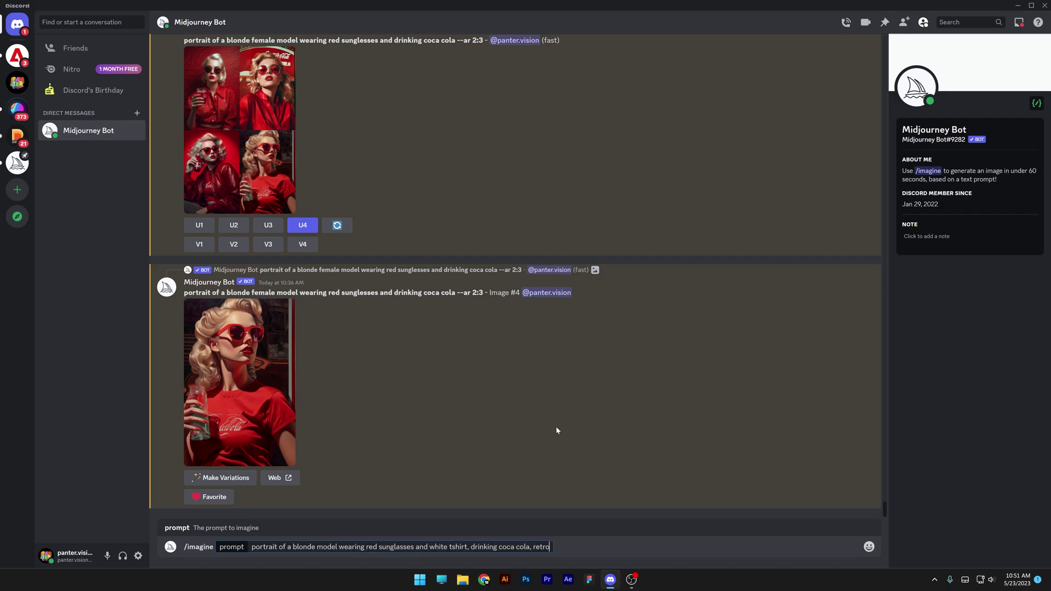
pyautogui.write(' --ar 2:3')
pyautogui.press('Return')
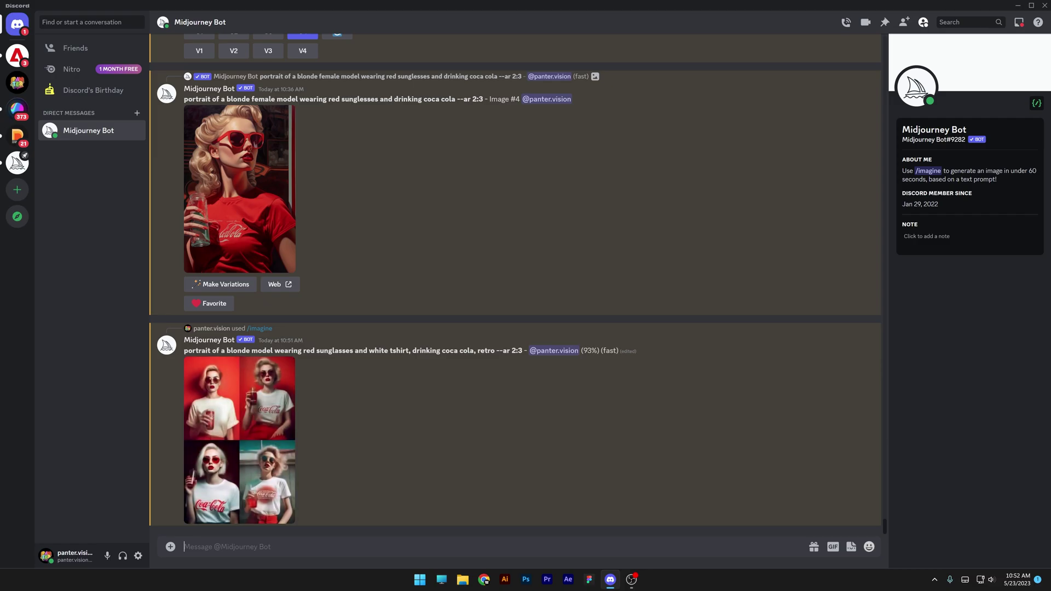
# - Inspect the generated image grid enlarged and upscale its second image
pyautogui.click(283, 380)
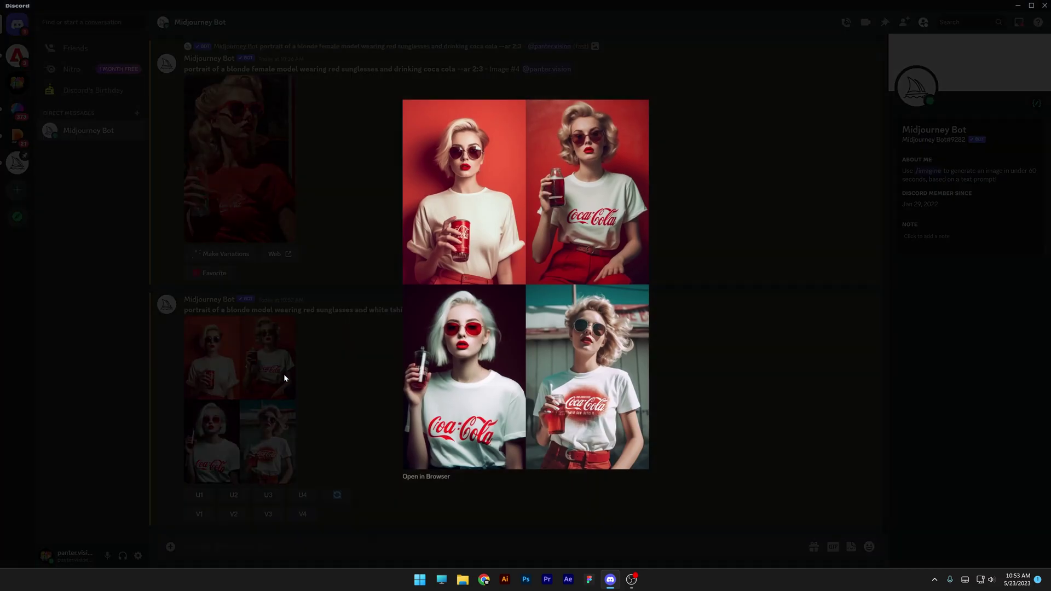
pyautogui.click(283, 373)
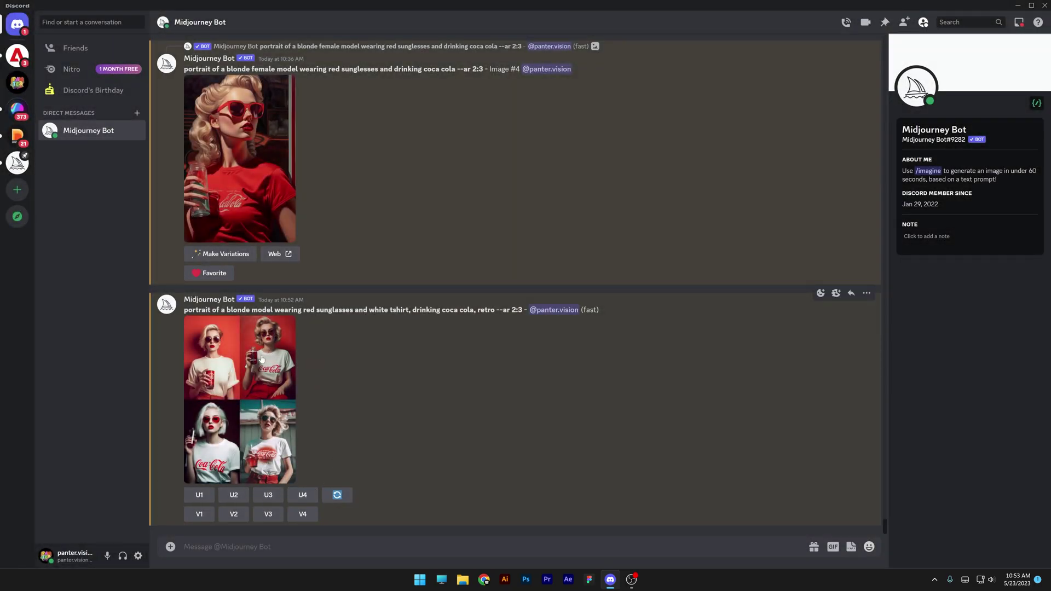
pyautogui.click(239, 499)
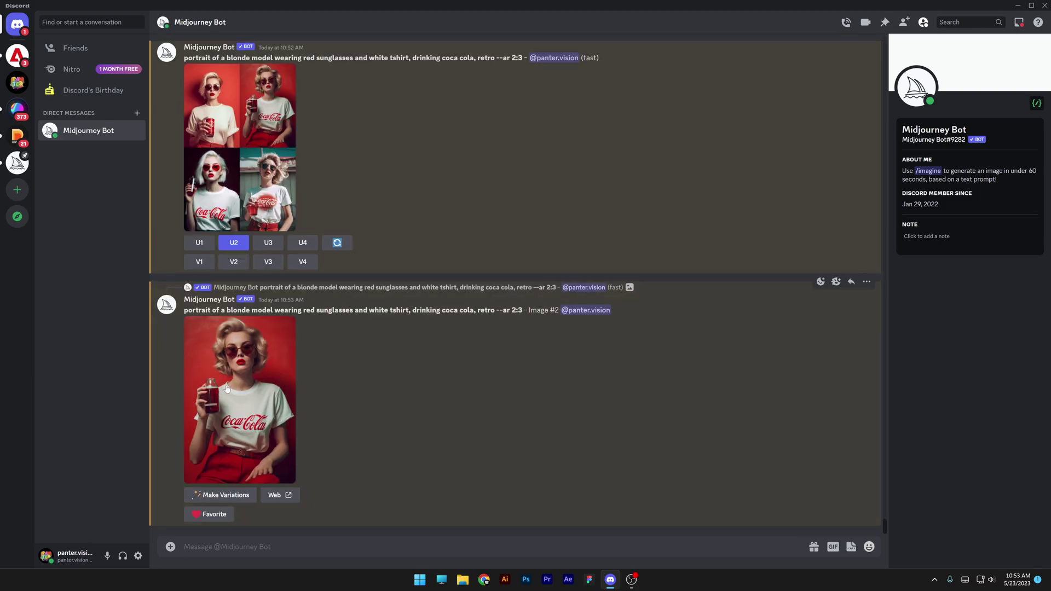
# - View the upscaled portrait enlarged and generate variations of the second image in the original grid
pyautogui.click(226, 388)
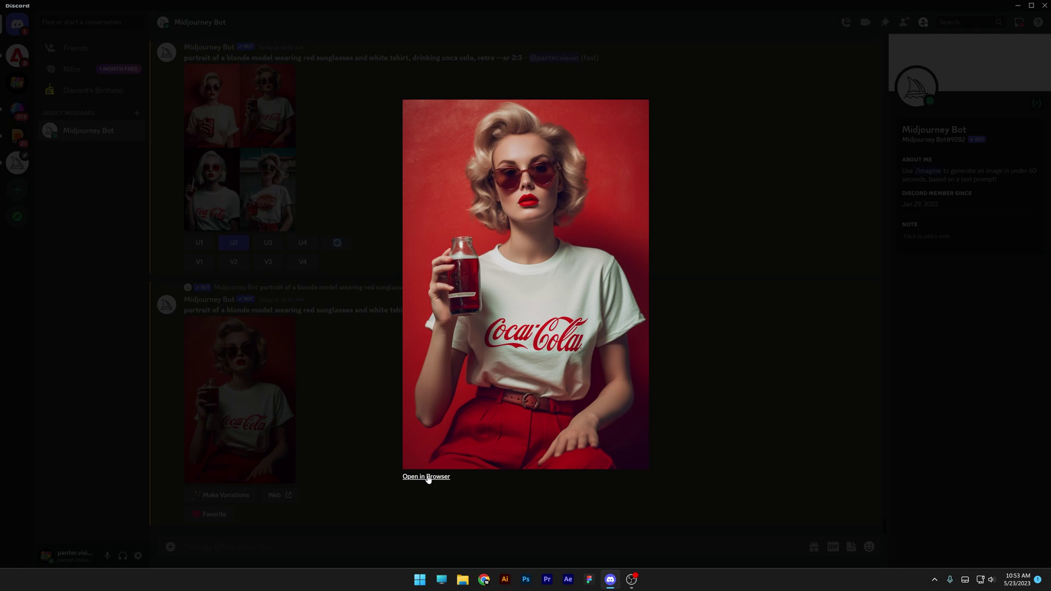
pyautogui.click(344, 420)
pyautogui.scroll(1, 343, 421)
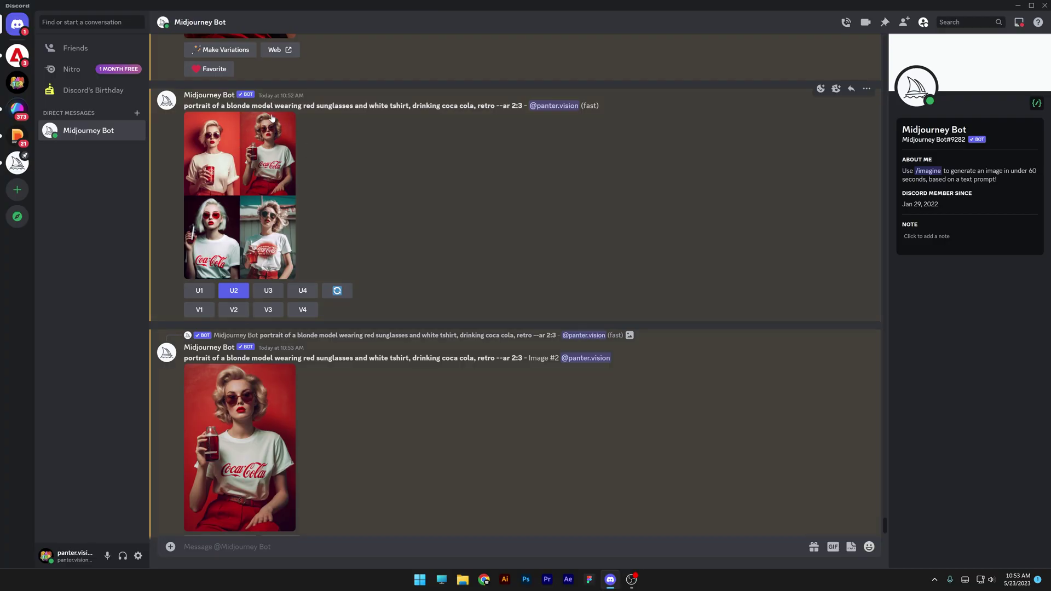
pyautogui.click(237, 314)
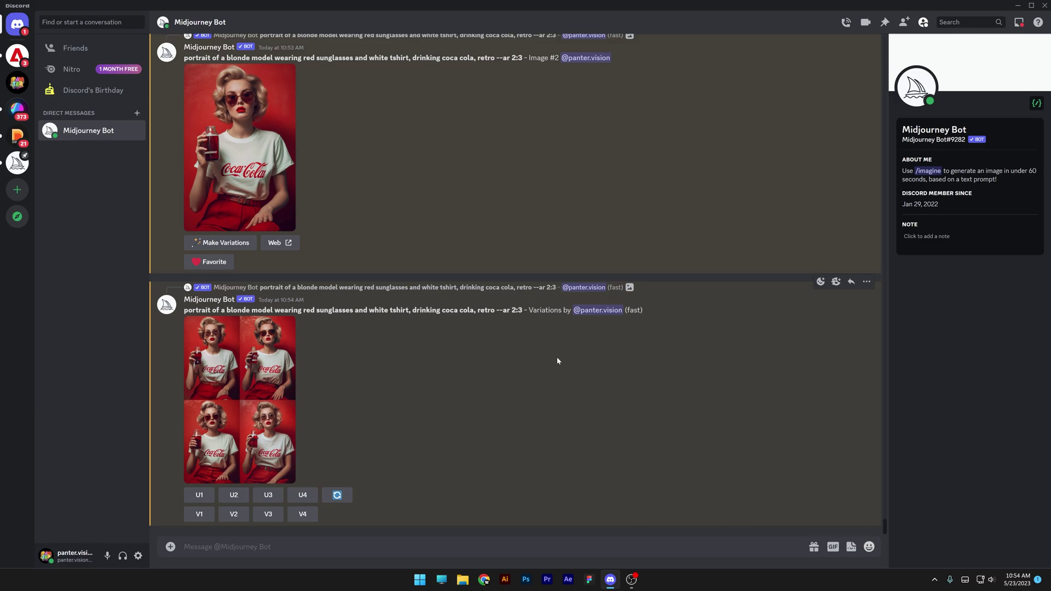
# - Compare the upscaled portrait with the grid of its four variations, viewing each enlarged
pyautogui.click(263, 146)
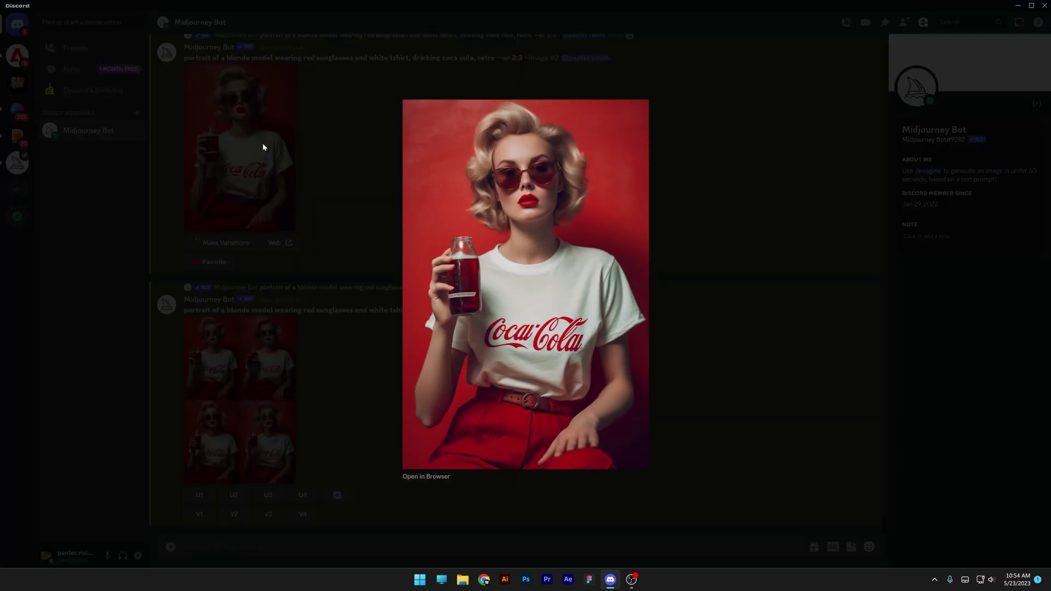
pyautogui.click(262, 143)
pyautogui.click(279, 357)
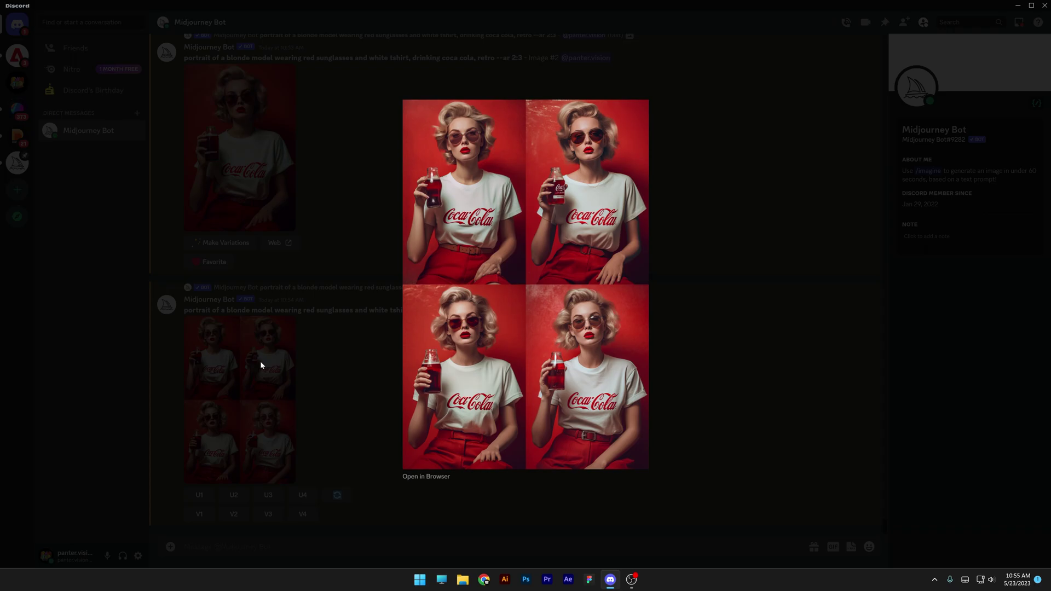
pyautogui.click(260, 361)
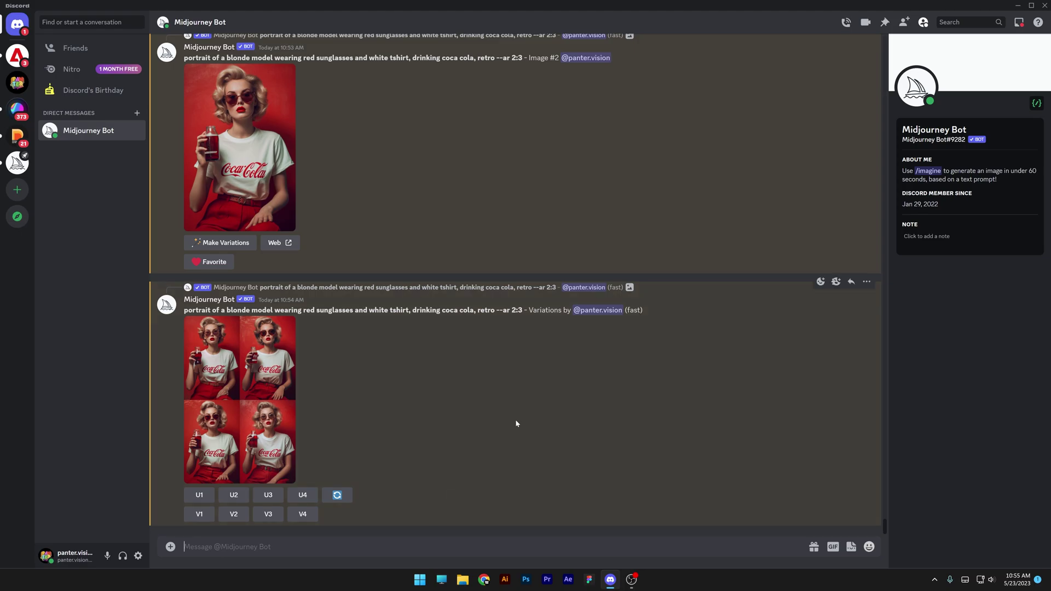
# - Bring up the Midjourney settings with /settings and select MJ version 1 as the model
pyautogui.write('/settings')
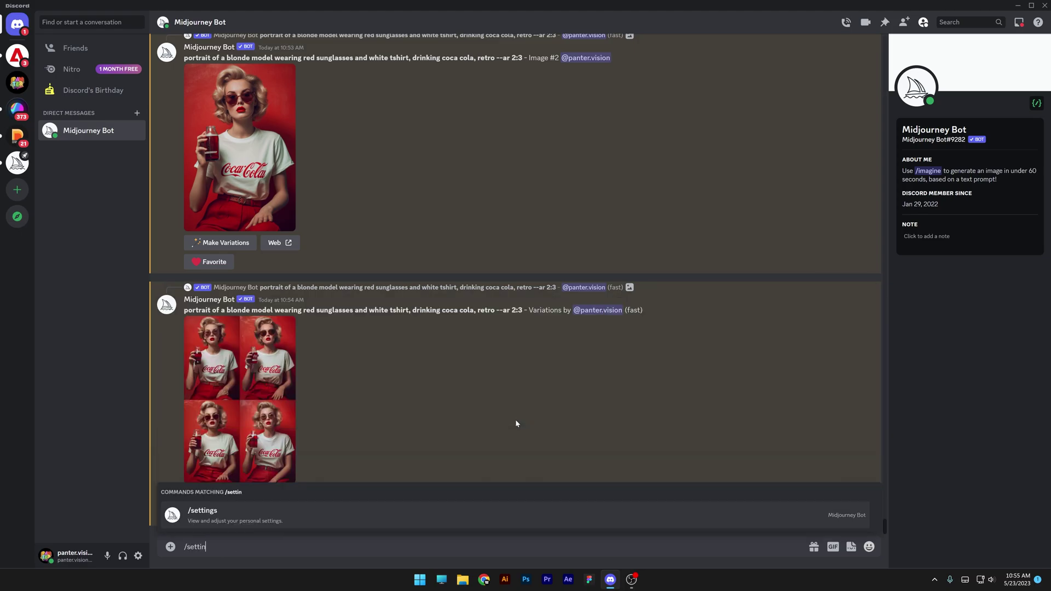
pyautogui.press('Tab')
pyautogui.press('Return')
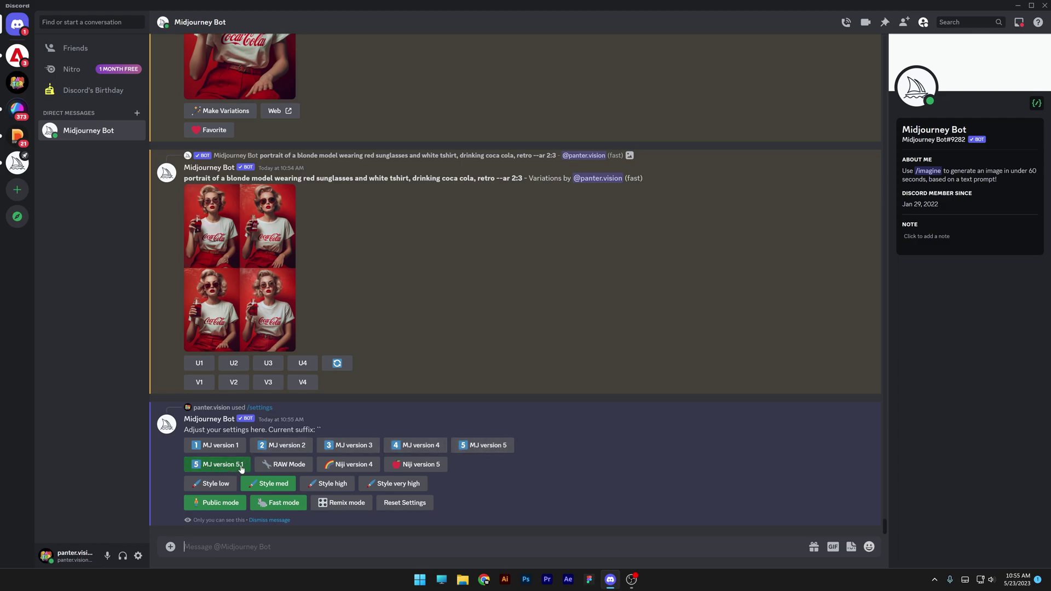
pyautogui.click(361, 450)
pyautogui.click(281, 446)
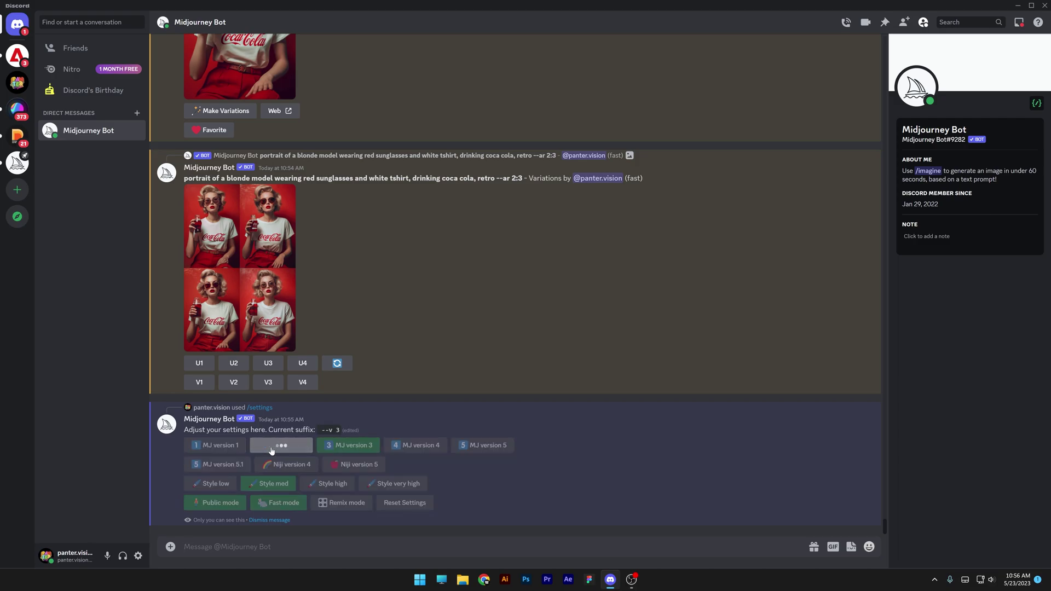
pyautogui.click(236, 446)
# - Copy the retro coca cola portrait prompt from the variations message and submit it again through /imagine
pyautogui.moveTo(185, 179); pyautogui.dragTo(523, 179)
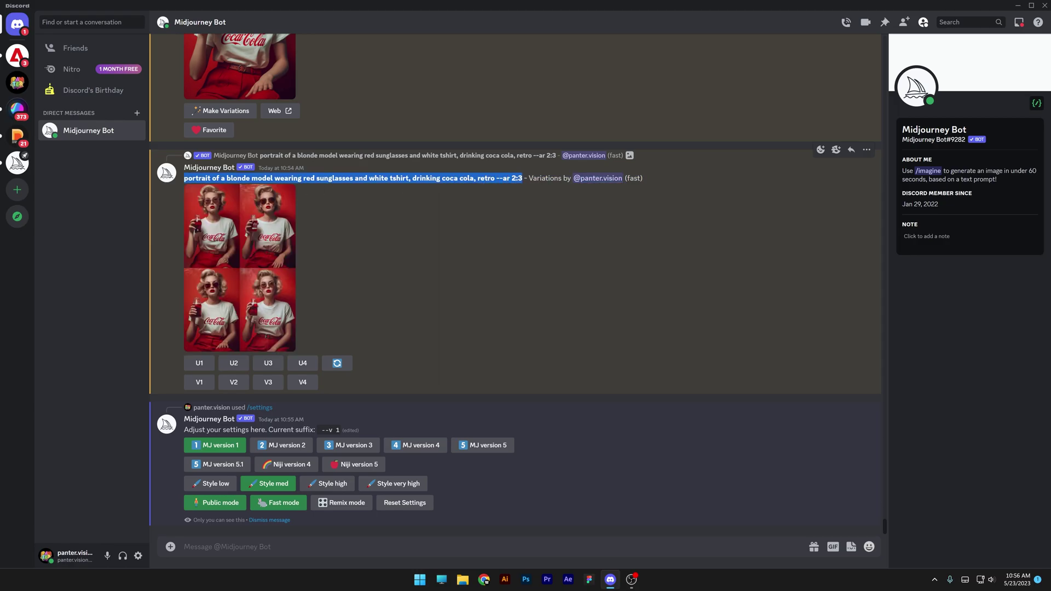
pyautogui.click(185, 547)
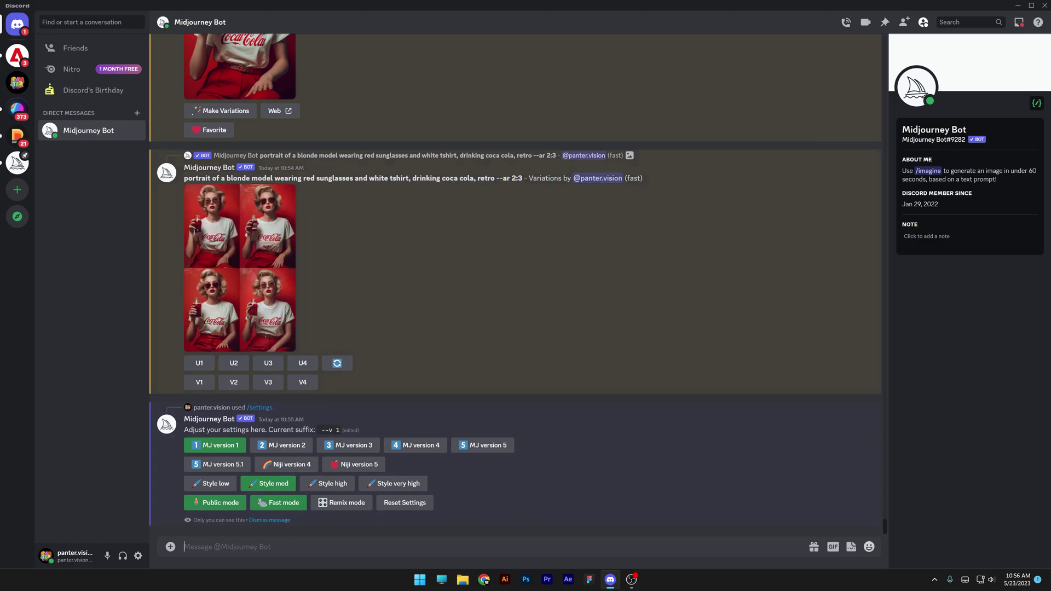
pyautogui.write('/imagine')
pyautogui.press('Return')
pyautogui.write('portrait of a blonde model wearing red sunglasses and white tshirt, drinking coca cola, retro --ar 2:3')
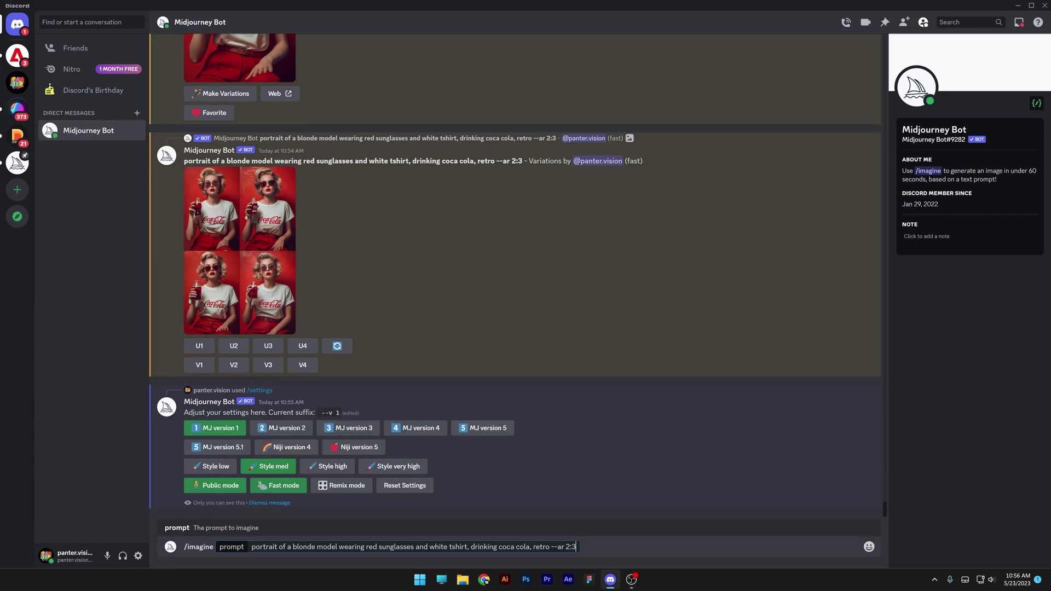
pyautogui.press('Return')
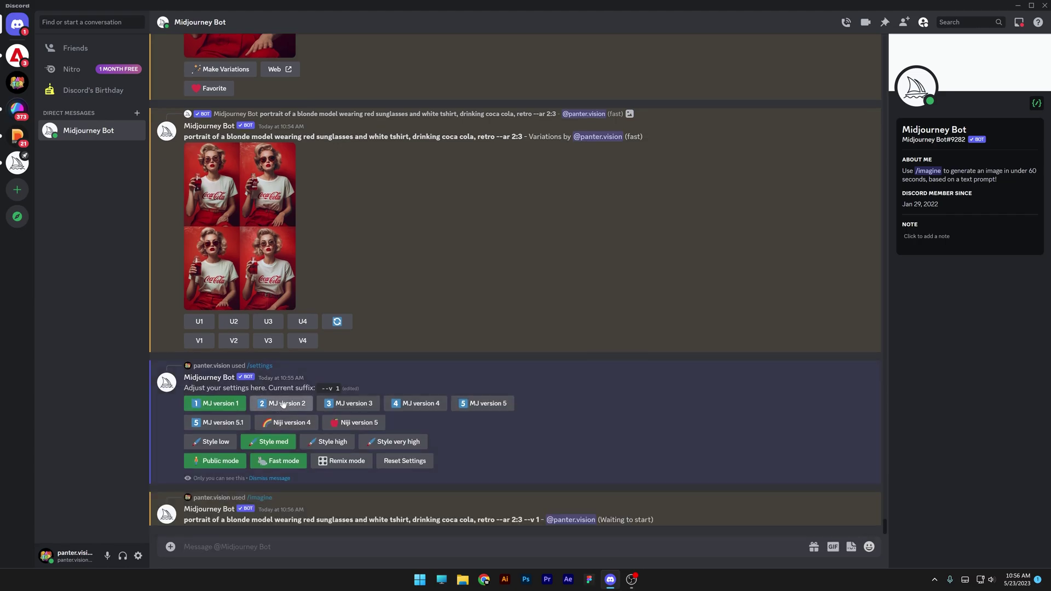
# - Switch the model to MJ version 2 and submit the same portrait prompt through /imagine
pyautogui.click(281, 403)
pyautogui.write('/imagine')
pyautogui.press('Return')
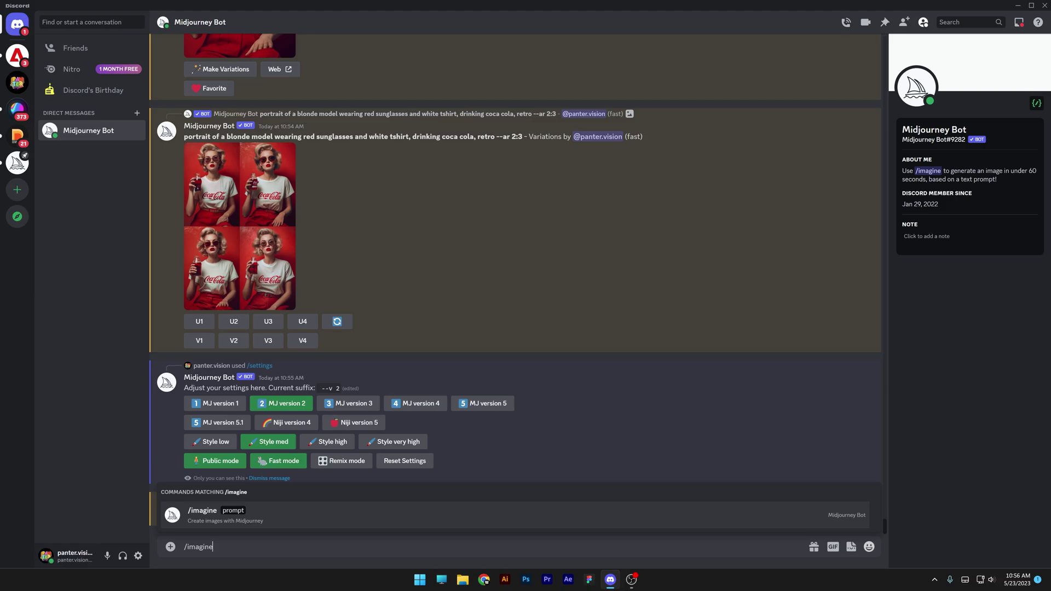
pyautogui.write('portrait of a blonde model wearing red sunglasses and white tshirt, drinking coca cola, retro --ar 2:3')
pyautogui.press('Return')
# - Switch the model to MJ version 3 and submit the same portrait prompt through /imagine
pyautogui.click(354, 366)
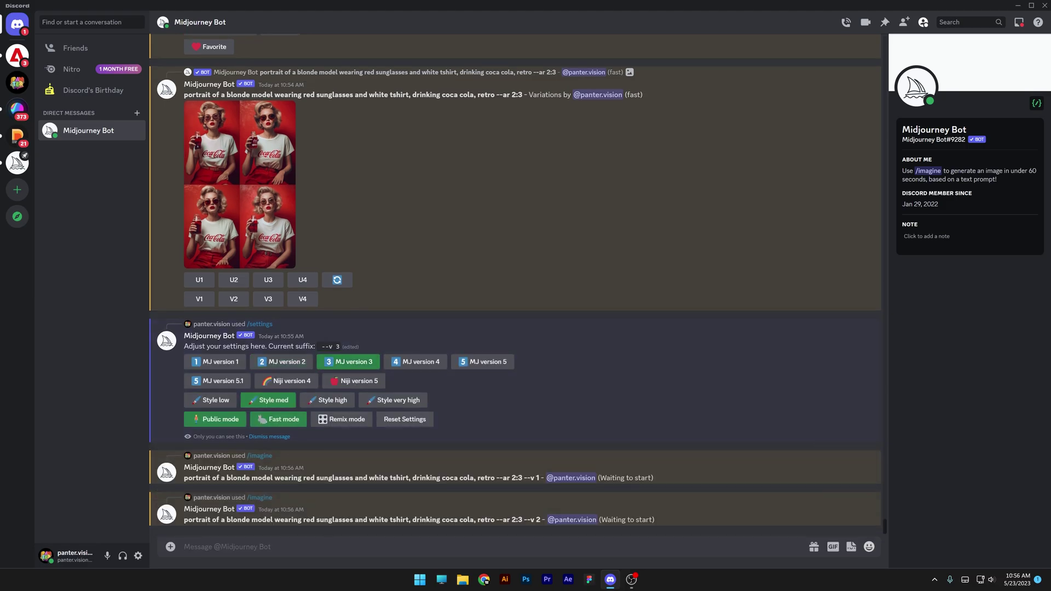
pyautogui.write('/imagine')
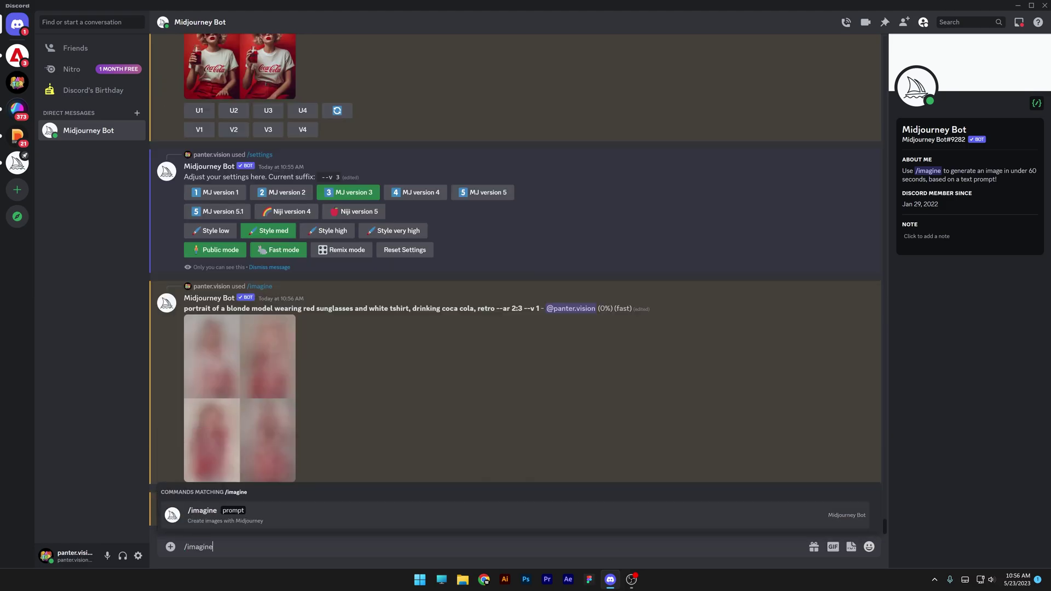
pyautogui.press('Return')
pyautogui.write('portrait of a blonde model wearing red sunglasses and white tshirt, drinking coca cola, retro --ar 2:3 --v 1')
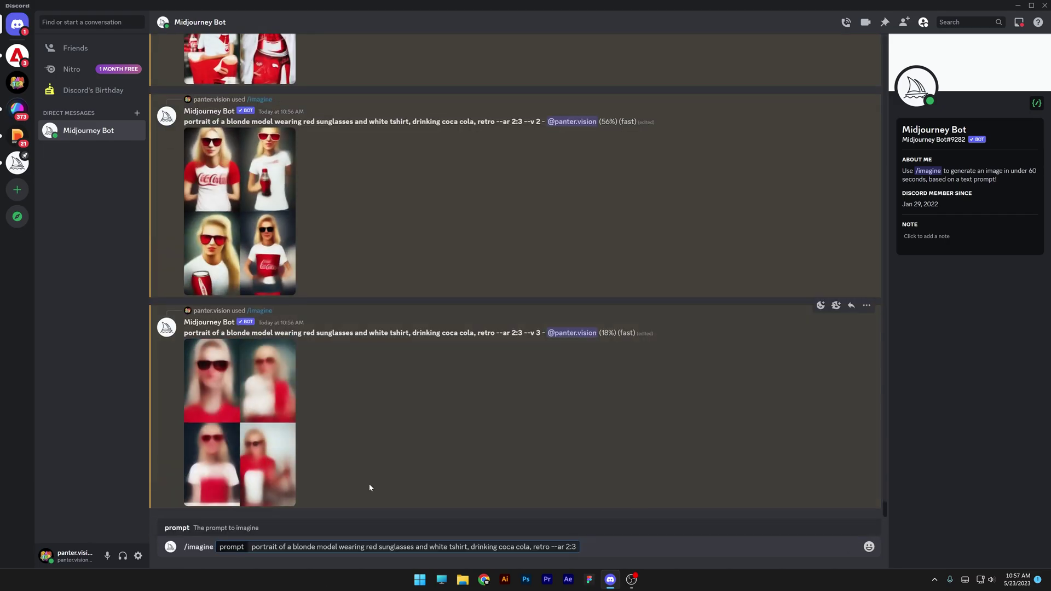
pyautogui.press('Return')
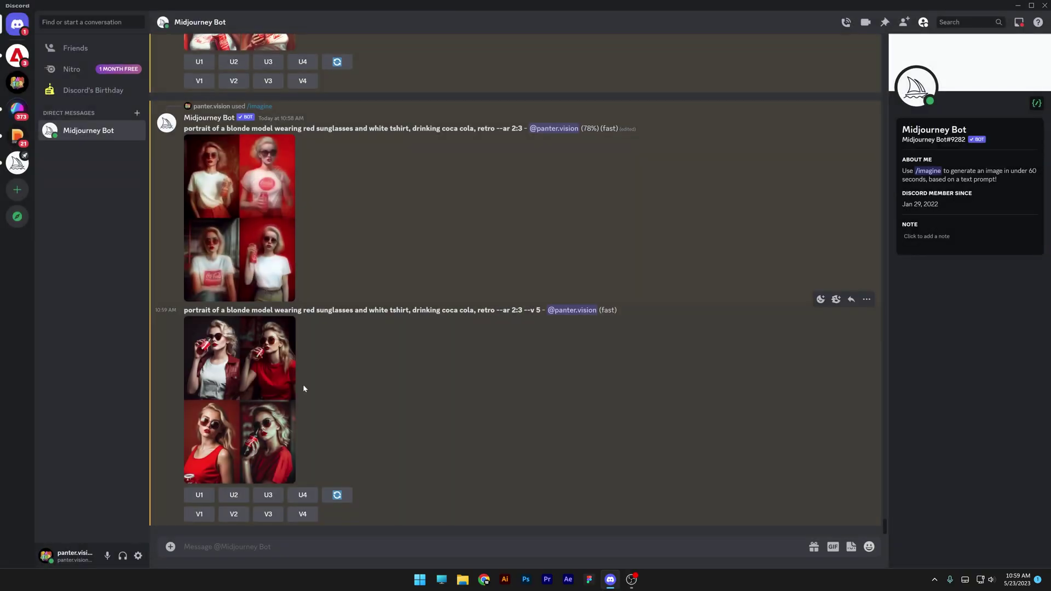
# - Inspect the --v 1 image grid enlarged and upscale its first image
pyautogui.scroll(15, 368, 310)
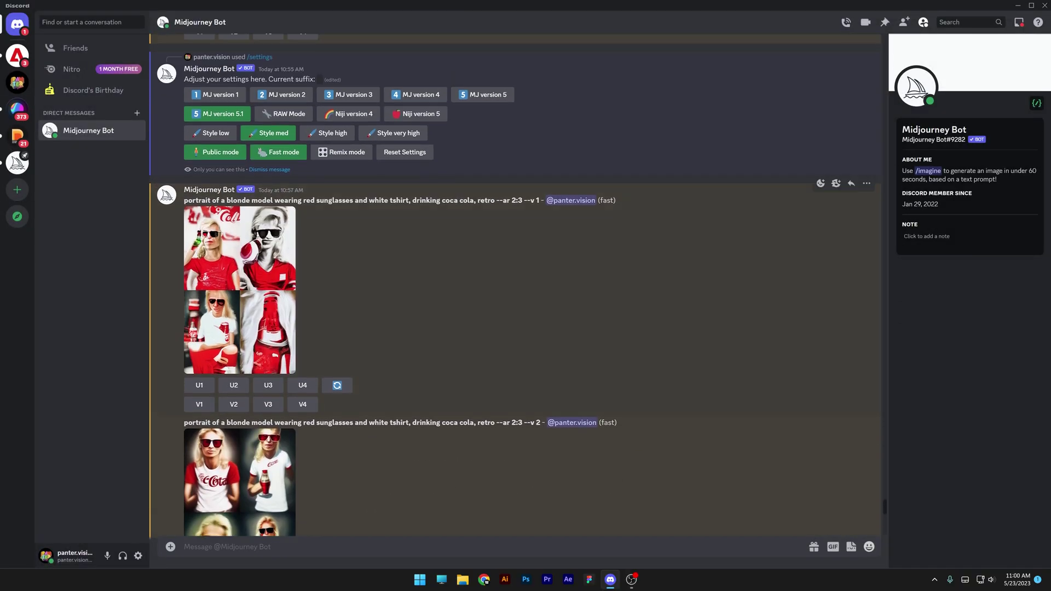
pyautogui.moveTo(524, 200); pyautogui.dragTo(539, 200)
pyautogui.click(293, 267)
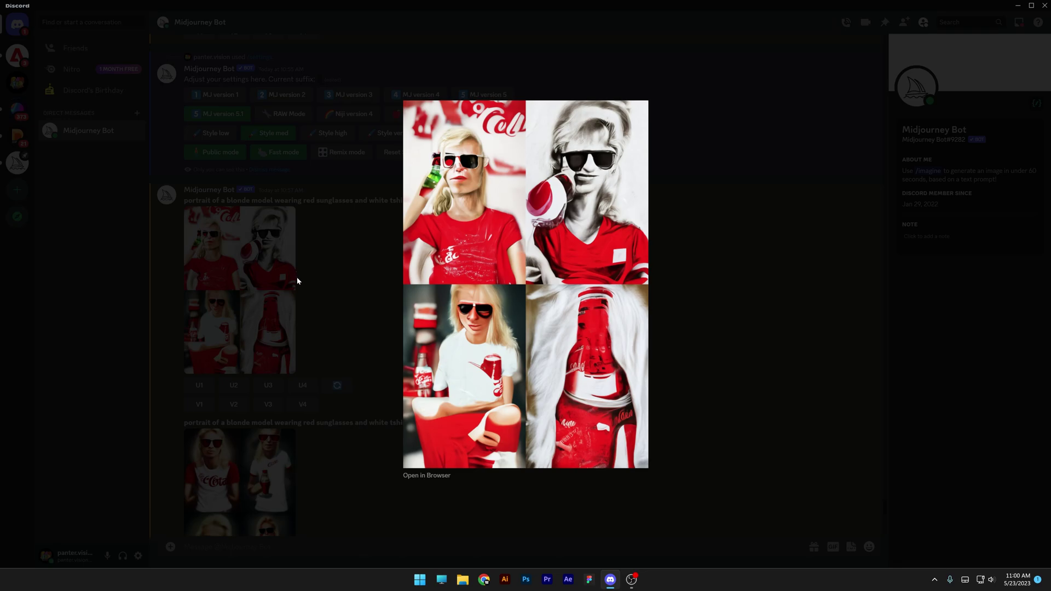
pyautogui.click(305, 280)
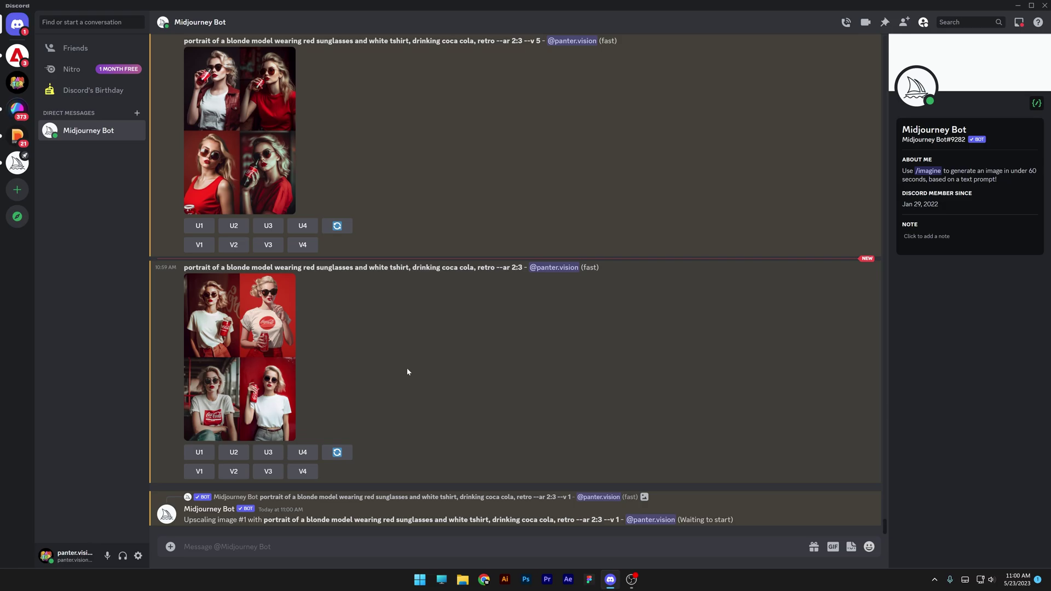
# - View the upscaled --v 1 portrait enlarged and remaster it
pyautogui.click(260, 377)
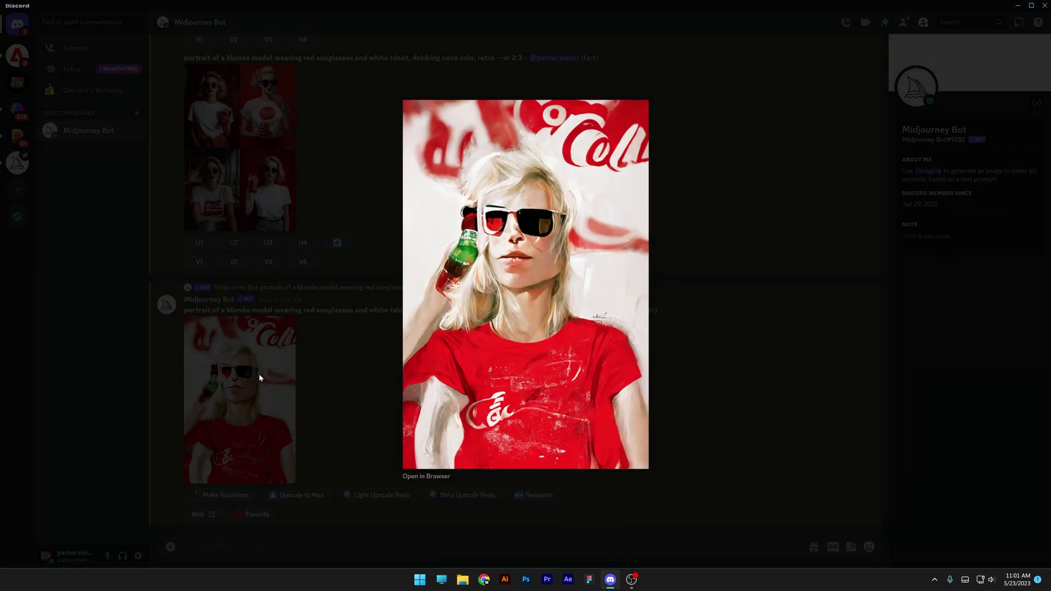
pyautogui.click(292, 403)
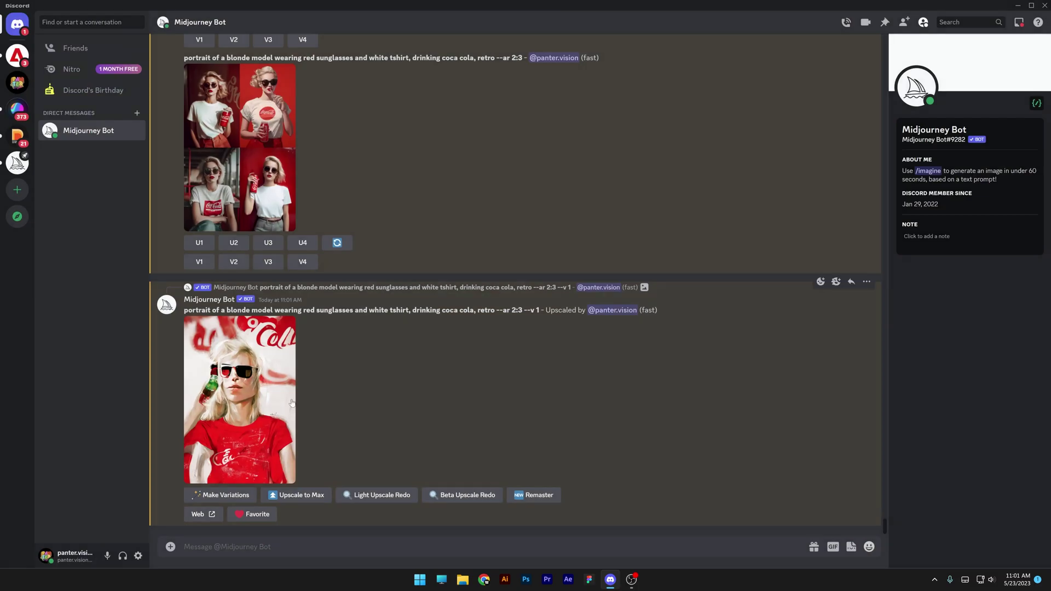
pyautogui.click(547, 497)
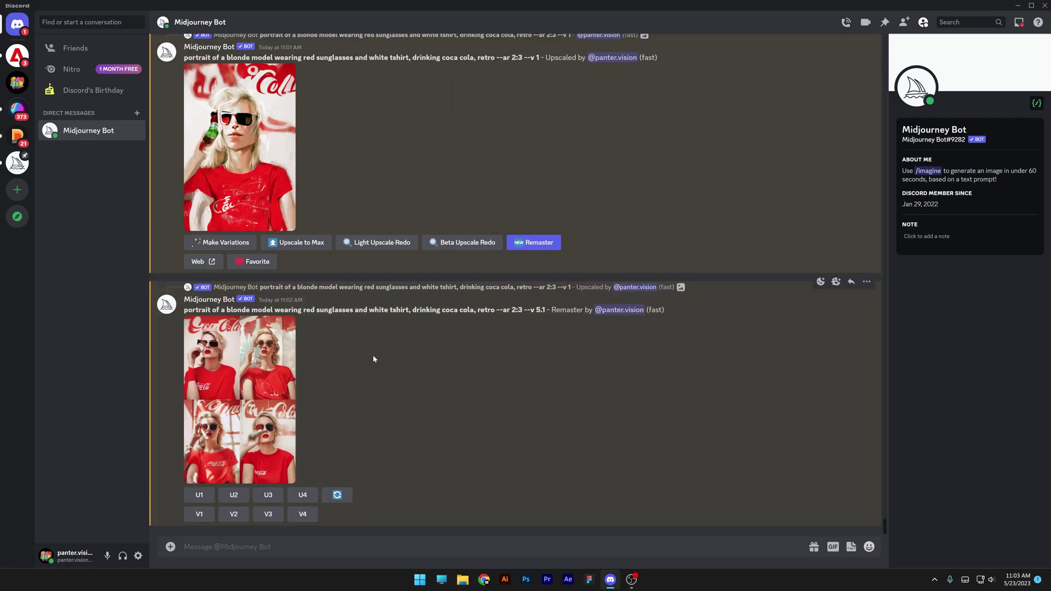
# - Examine the remastered image grid enlarged and review the grids generated with --v 1 and --v 2
pyautogui.click(236, 364)
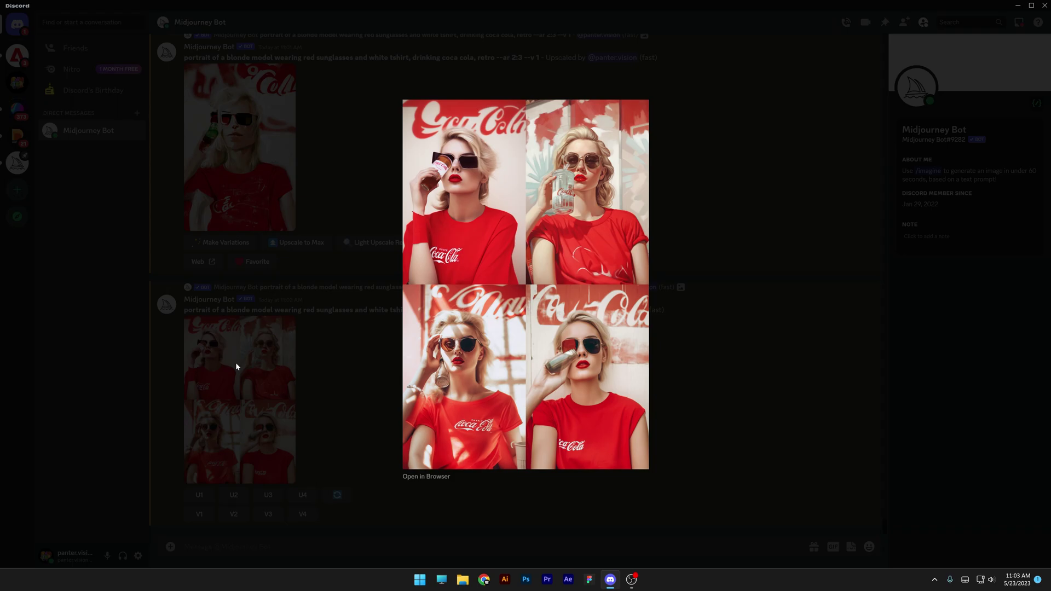
pyautogui.click(308, 377)
pyautogui.scroll(10, 414, 373)
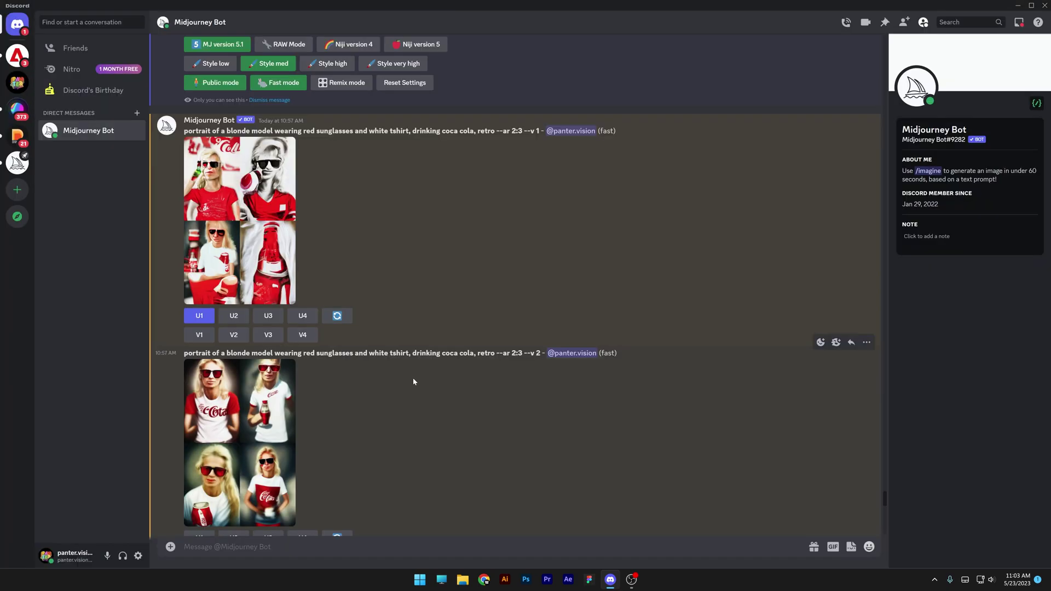
pyautogui.scroll(-3, 413, 377)
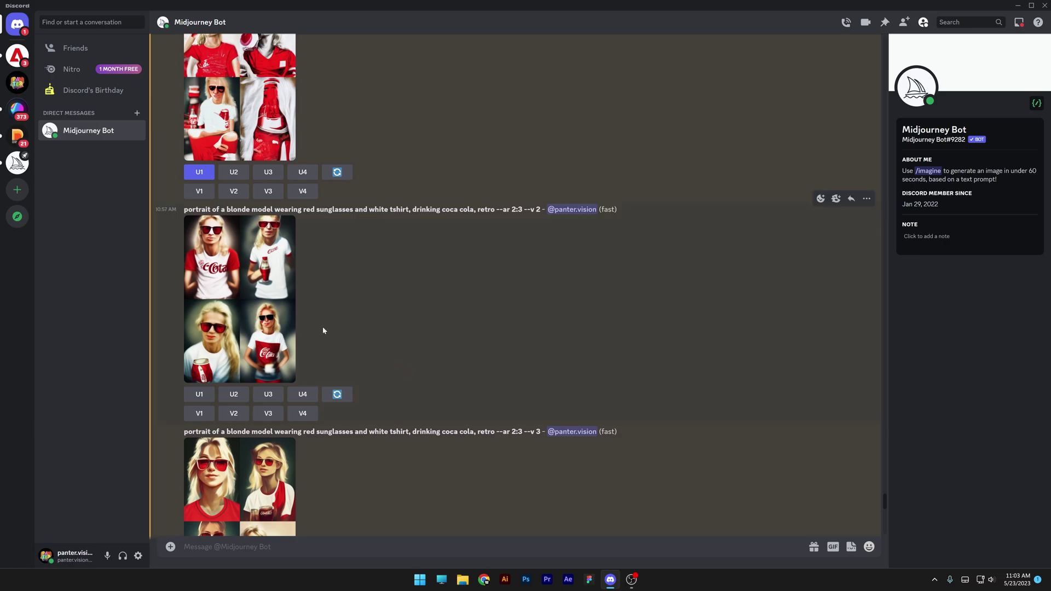
# - Examine the image grids generated with --v 2 and --v 3 enlarged, one after the other
pyautogui.click(241, 312)
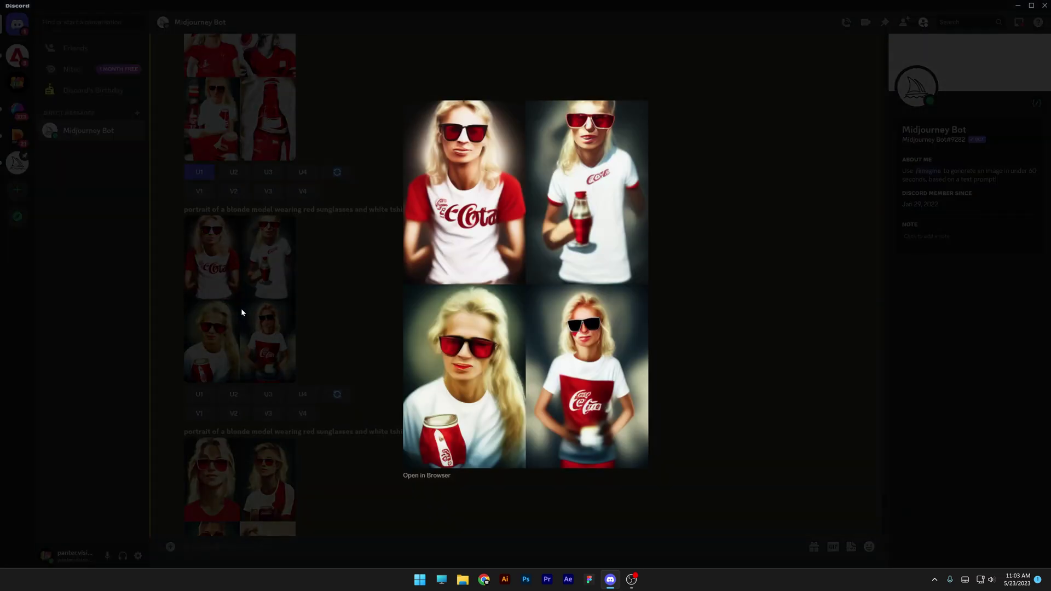
pyautogui.click(241, 308)
pyautogui.scroll(-4, 270, 356)
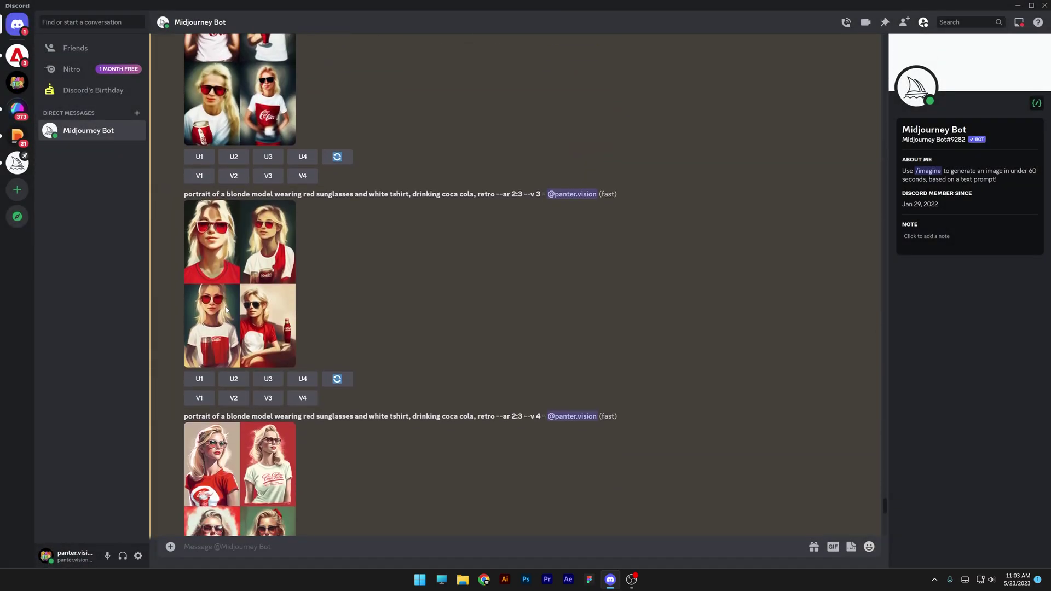
pyautogui.click(257, 302)
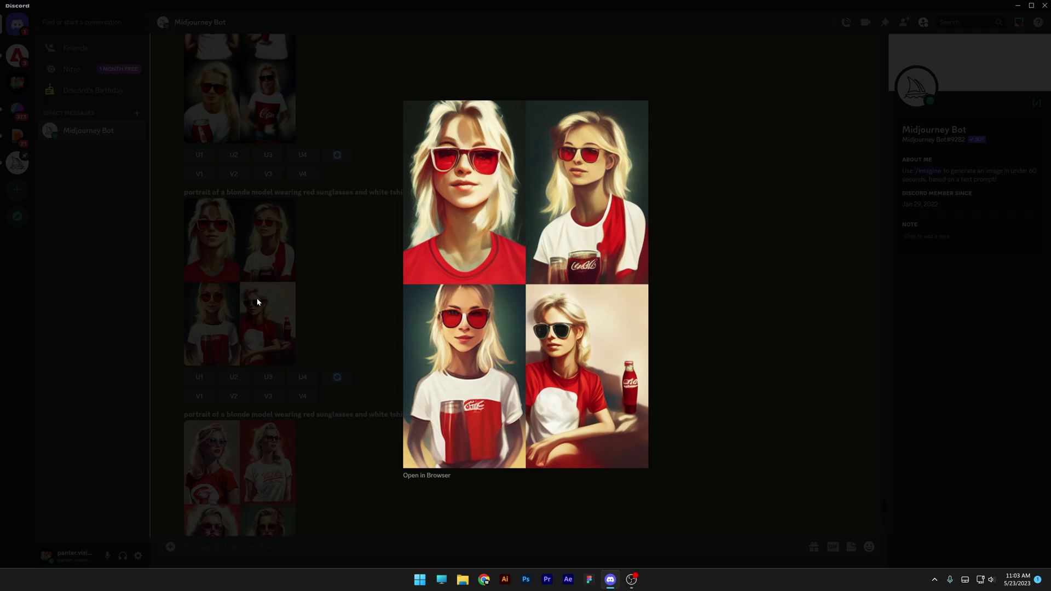
pyautogui.click(257, 302)
pyautogui.scroll(-2, 258, 301)
pyautogui.scroll(-1, 259, 301)
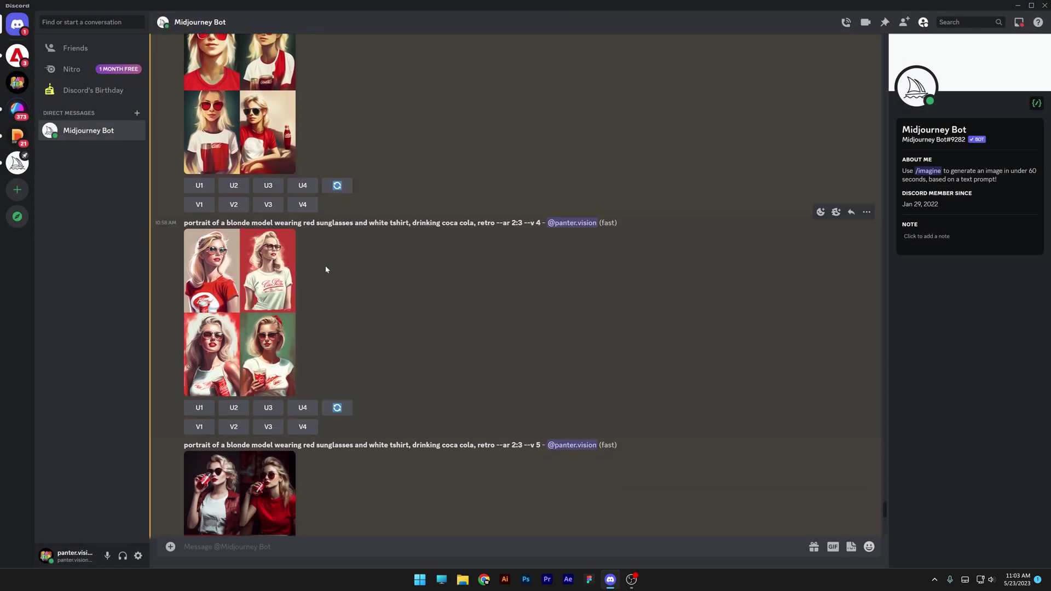
# - Examine the image grids generated with --v 4 and --v 5 enlarged, one after the other
pyautogui.moveTo(502, 222); pyautogui.dragTo(554, 226)
pyautogui.click(555, 226)
pyautogui.click(244, 295)
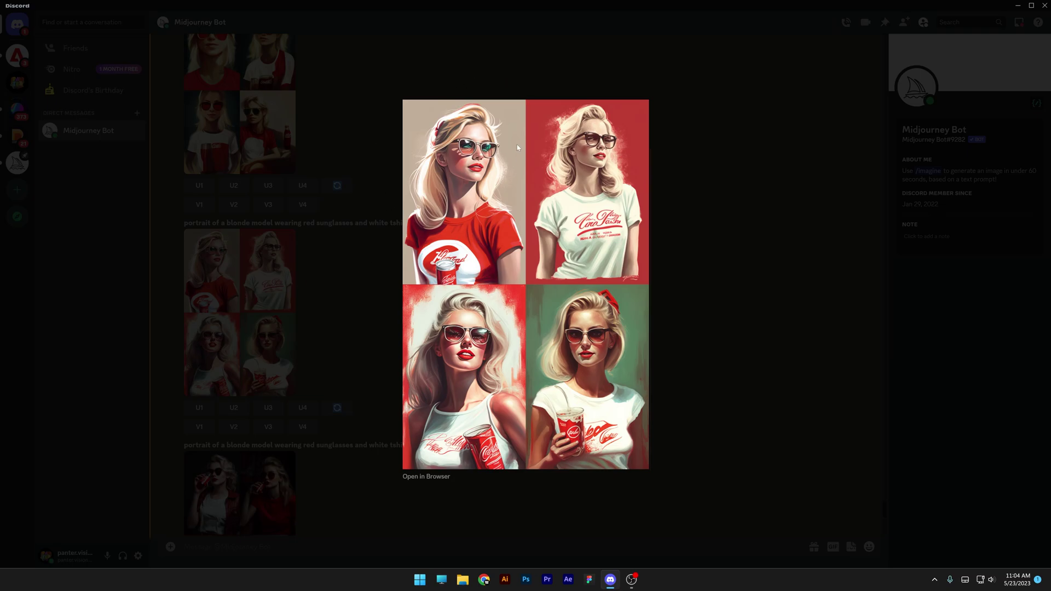
pyautogui.click(363, 246)
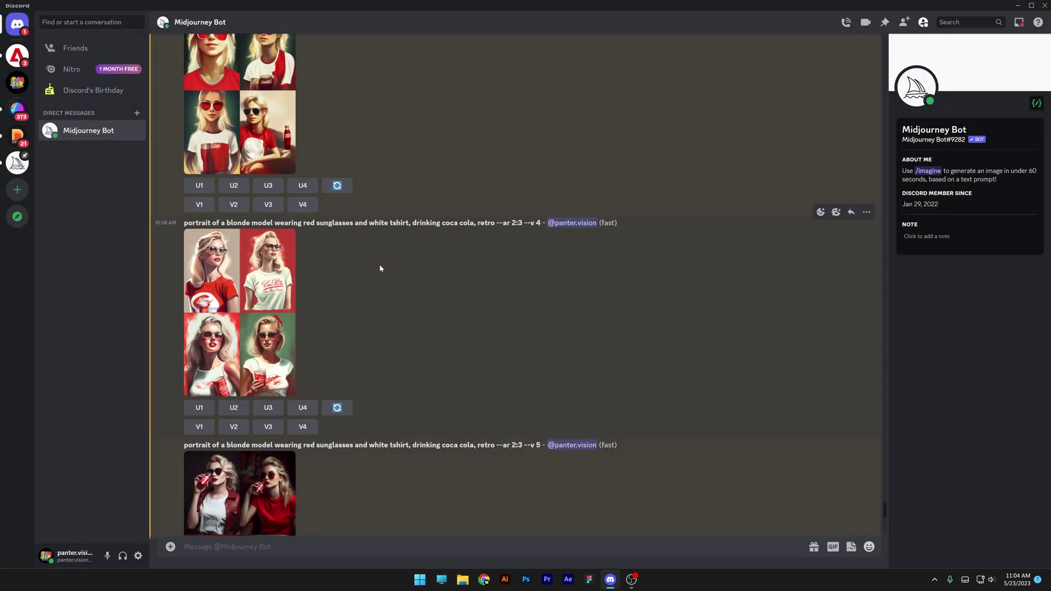
pyautogui.scroll(-4, 381, 269)
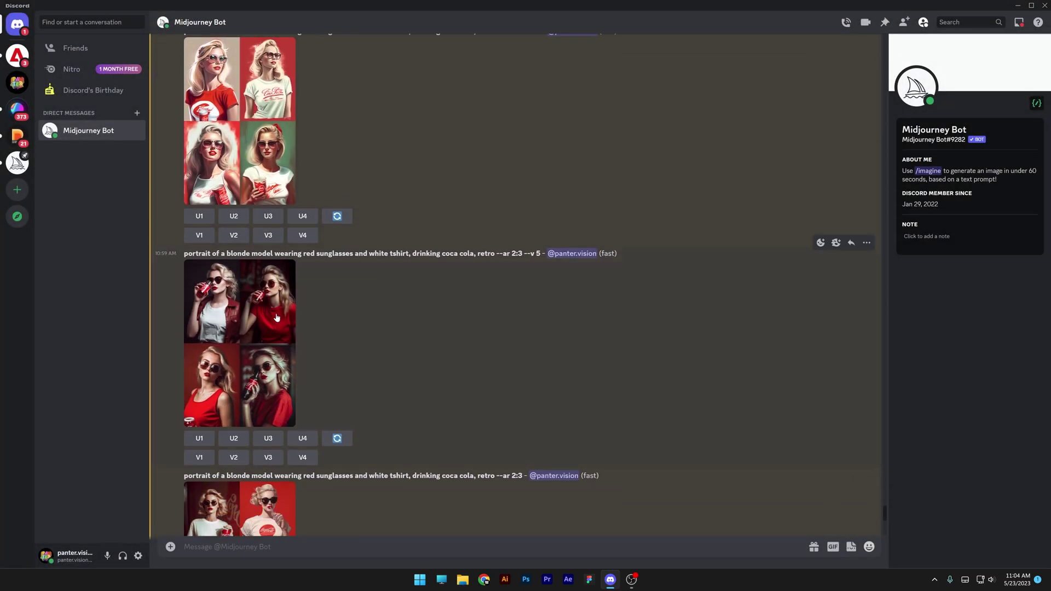
pyautogui.click(277, 318)
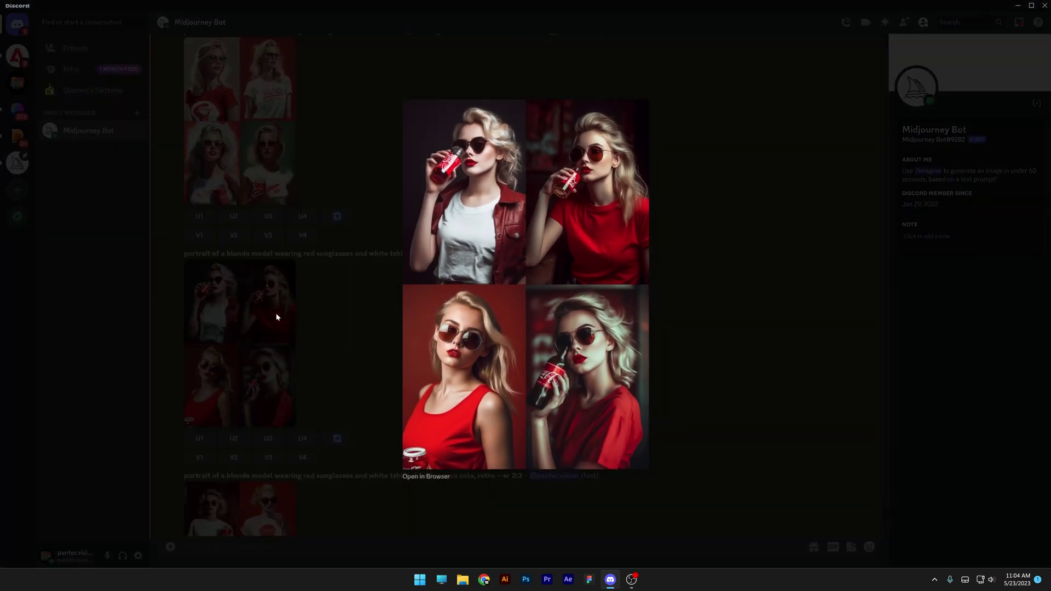
pyautogui.click(116, 326)
pyautogui.scroll(-3, 298, 302)
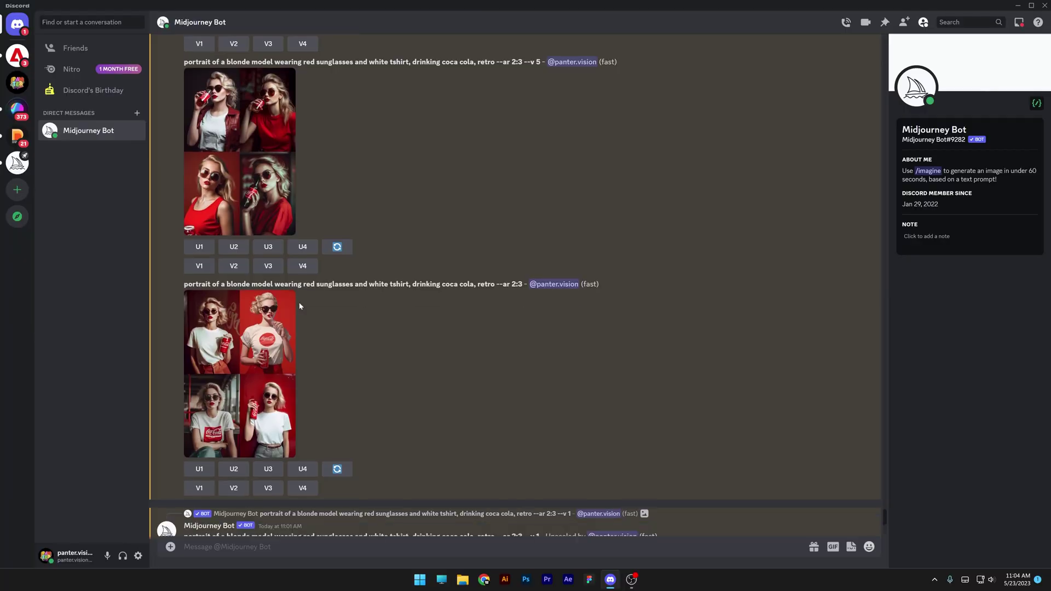
# - Examine the grid generated without a version parameter enlarged, highlight its prompt, and compare it with the older versions' grids
pyautogui.click(266, 342)
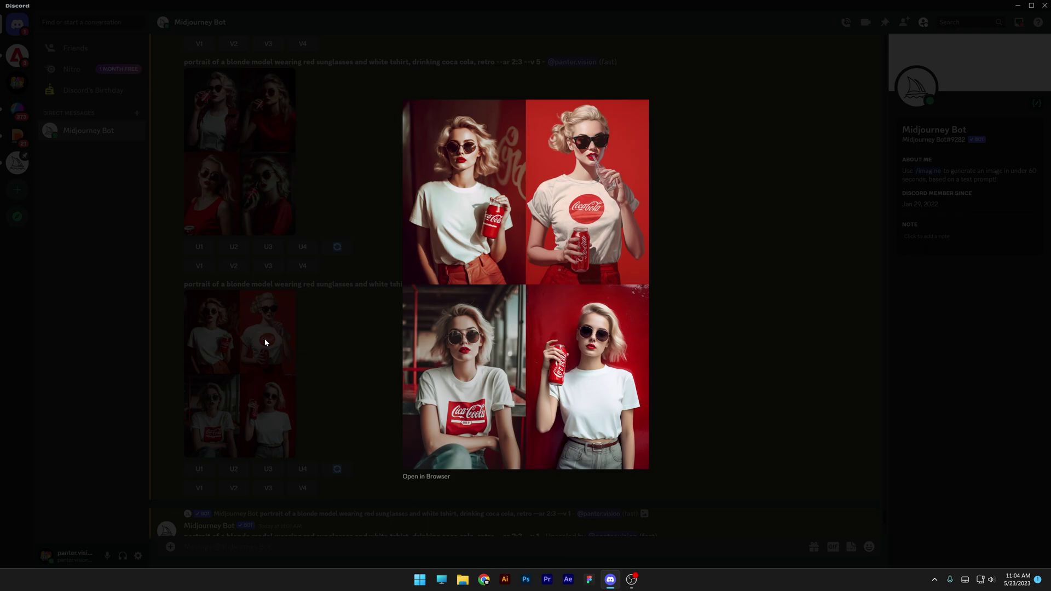
pyautogui.click(264, 338)
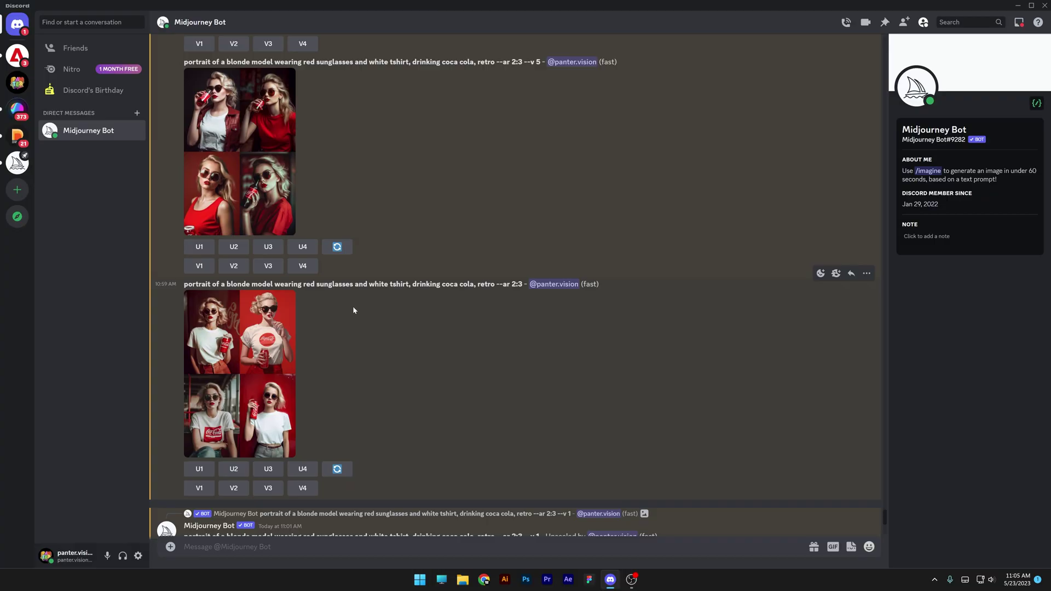
pyautogui.moveTo(184, 283); pyautogui.dragTo(522, 284)
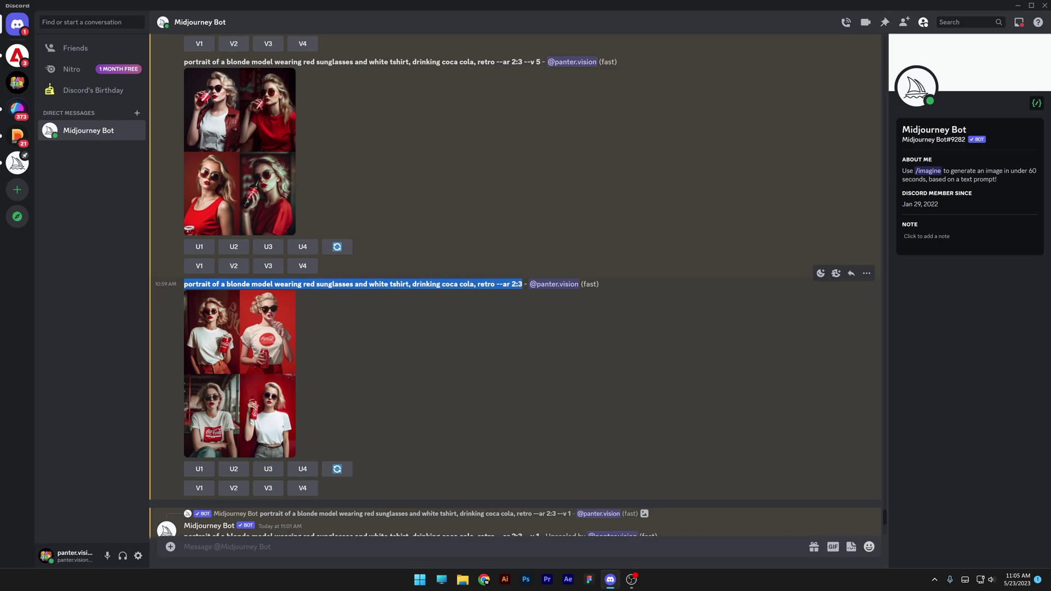
pyautogui.click(473, 294)
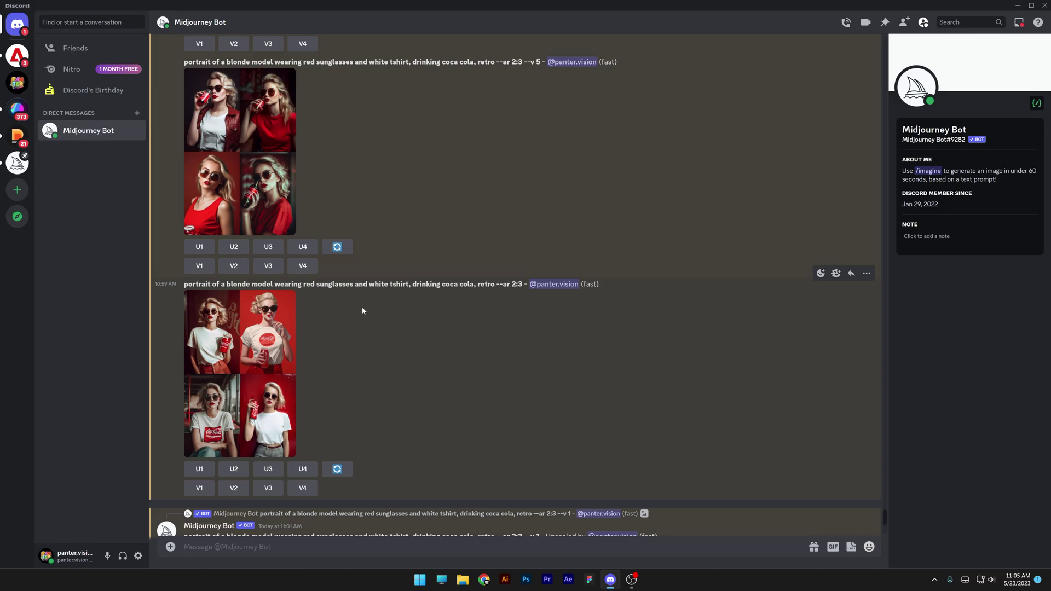
pyautogui.scroll(10, 363, 306)
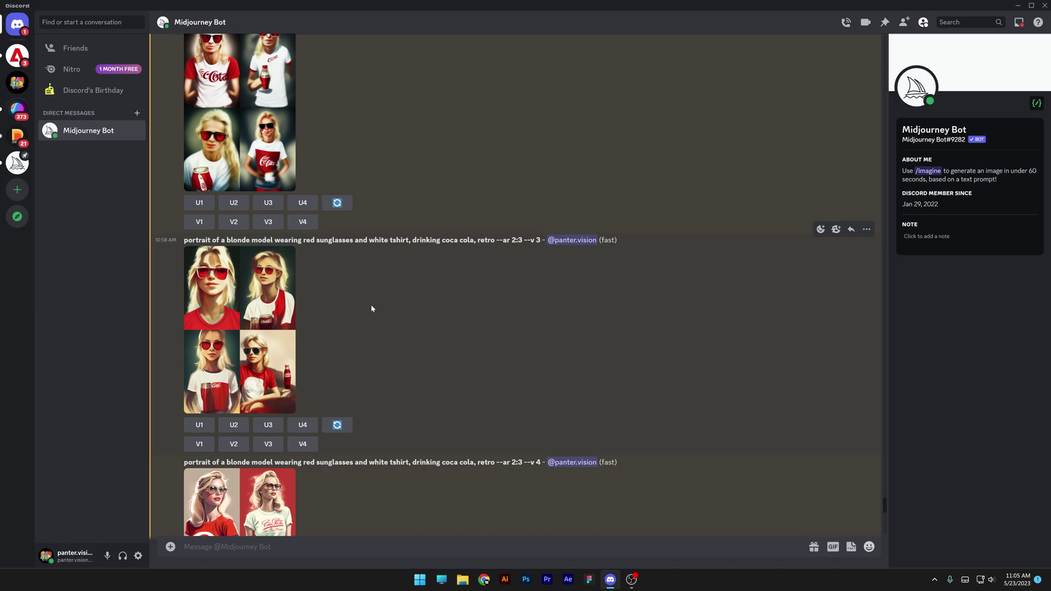
# - Switch the model to Niji version 5 in the latest settings message
pyautogui.scroll(-15, 370, 304)
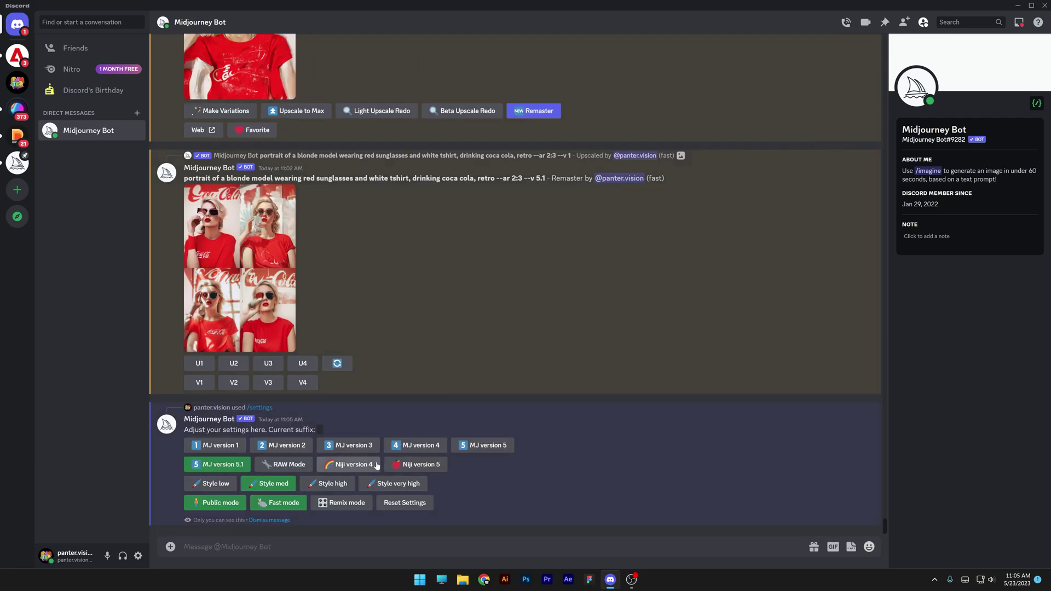
pyautogui.click(412, 465)
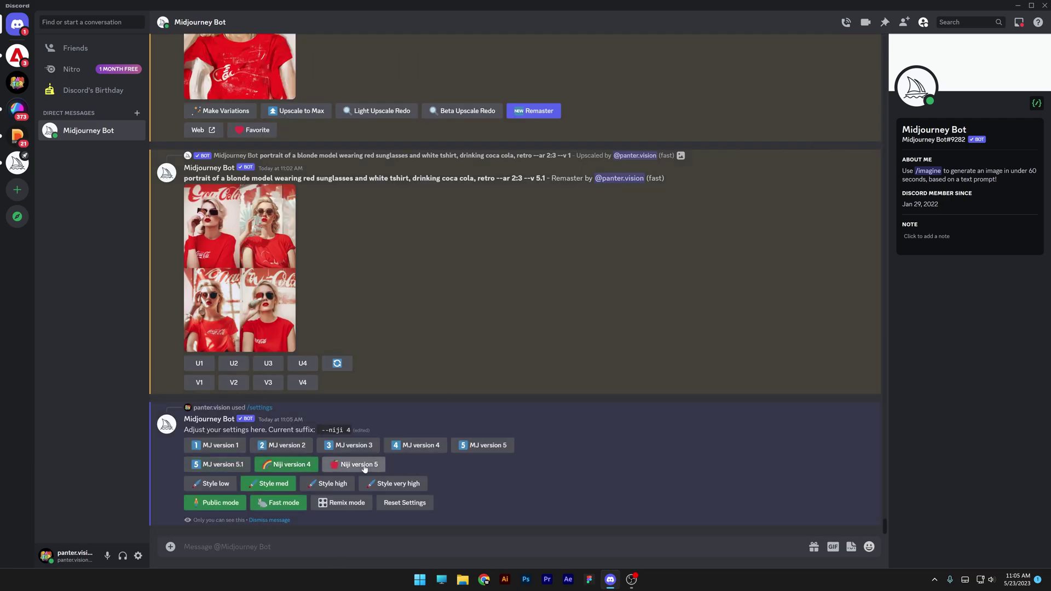
pyautogui.click(365, 467)
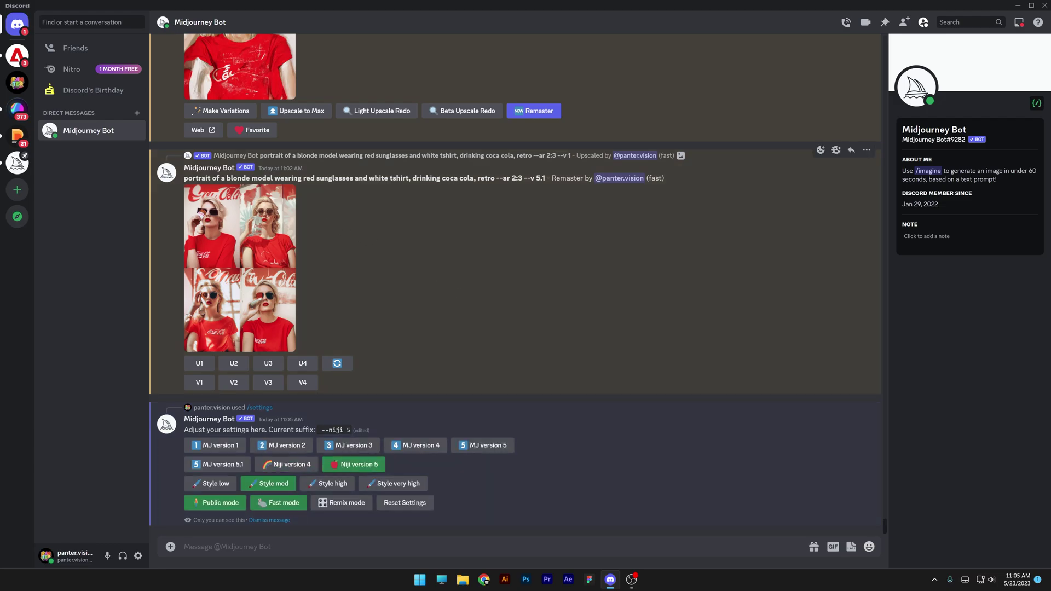
# - Copy the portrait prompt with --ar 2:3 but without its version parameter from the remastered grid and submit it through /imagine
pyautogui.moveTo(184, 178); pyautogui.dragTo(523, 179)
pyautogui.hotkey('ctrl', 'c')
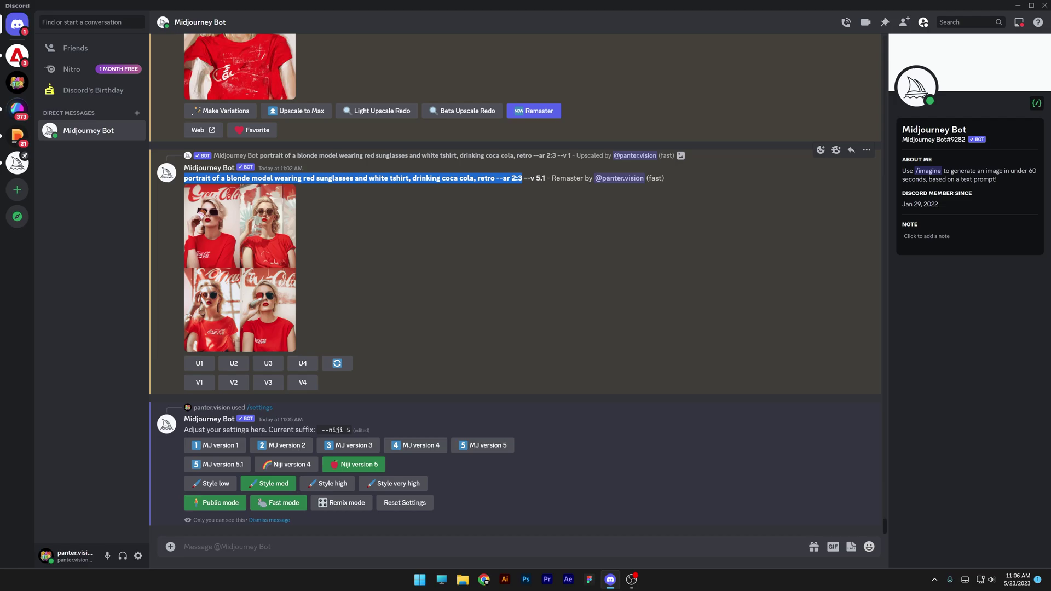
pyautogui.click(185, 547)
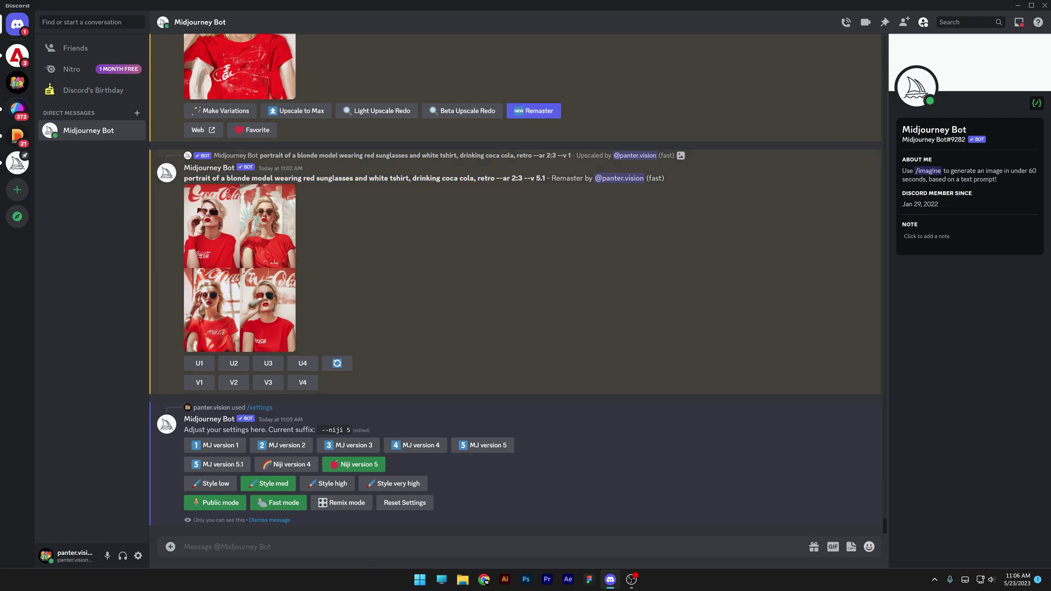
pyautogui.write('/im')
pyautogui.press('Tab')
pyautogui.hotkey('ctrl', 'v')
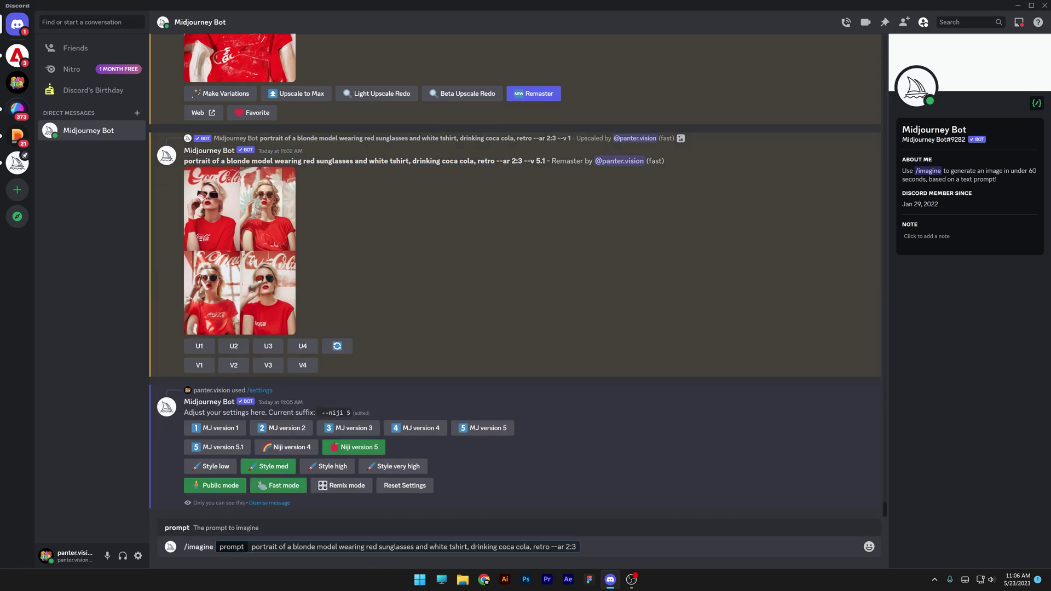
pyautogui.press('Return')
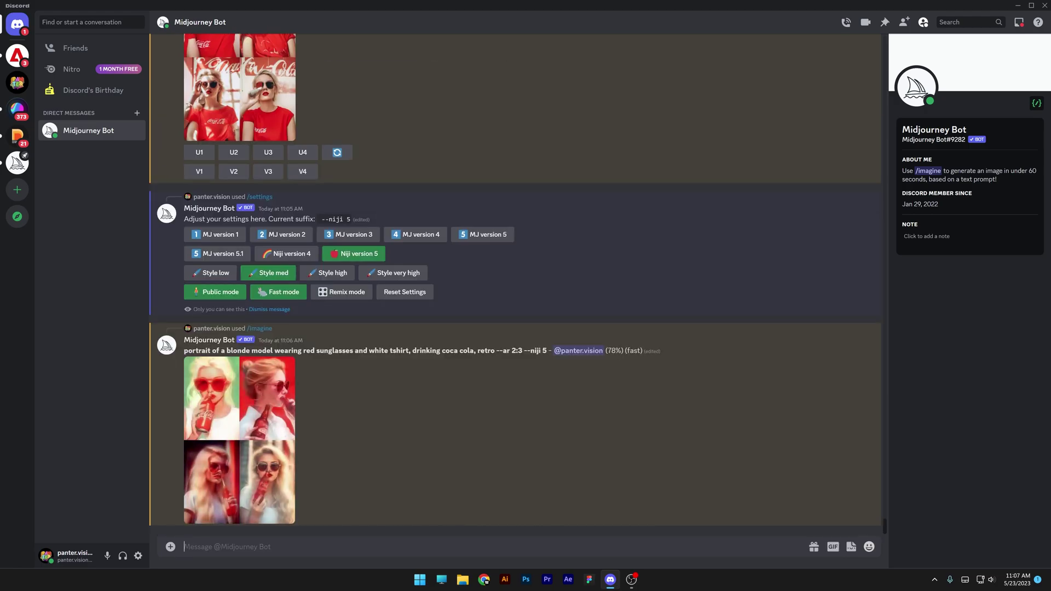
# - Examine the --niji 5 image grid enlarged and highlight the subject and retro parts of its prompt
pyautogui.click(236, 370)
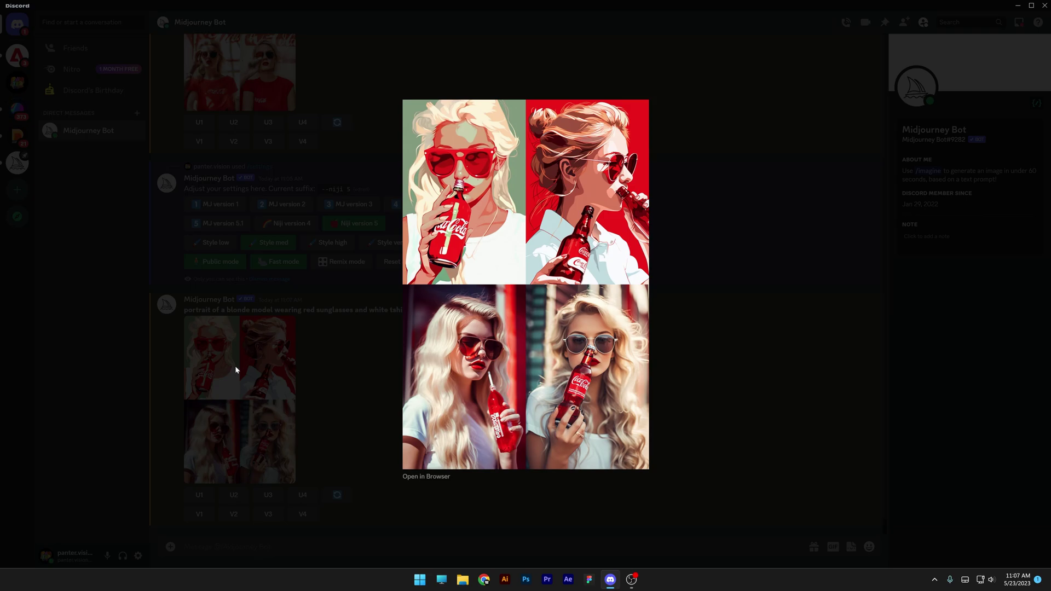
pyautogui.click(235, 365)
pyautogui.moveTo(185, 310); pyautogui.dragTo(411, 310)
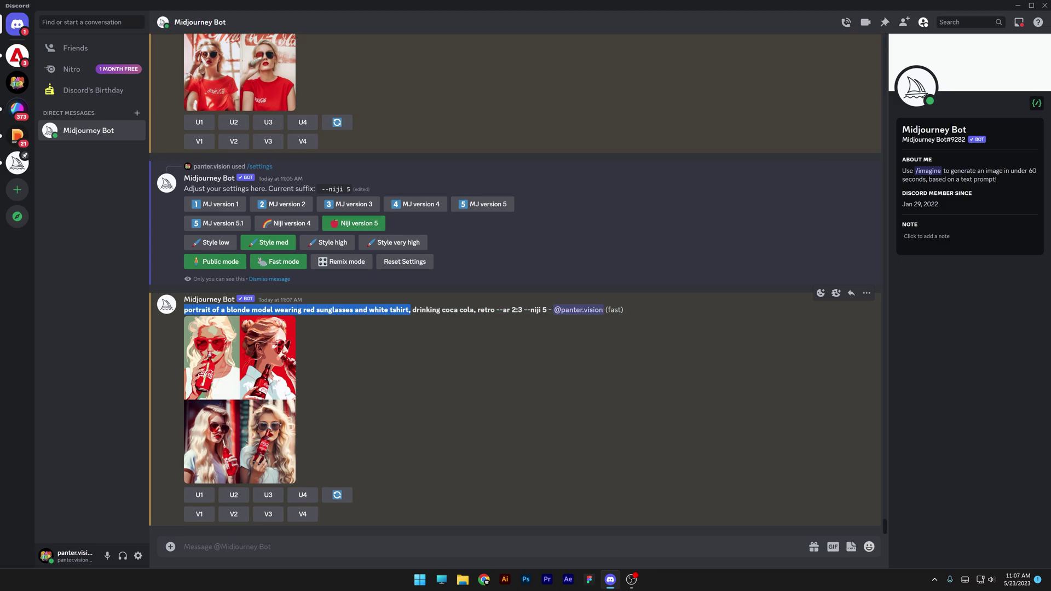
pyautogui.moveTo(478, 310); pyautogui.dragTo(494, 310)
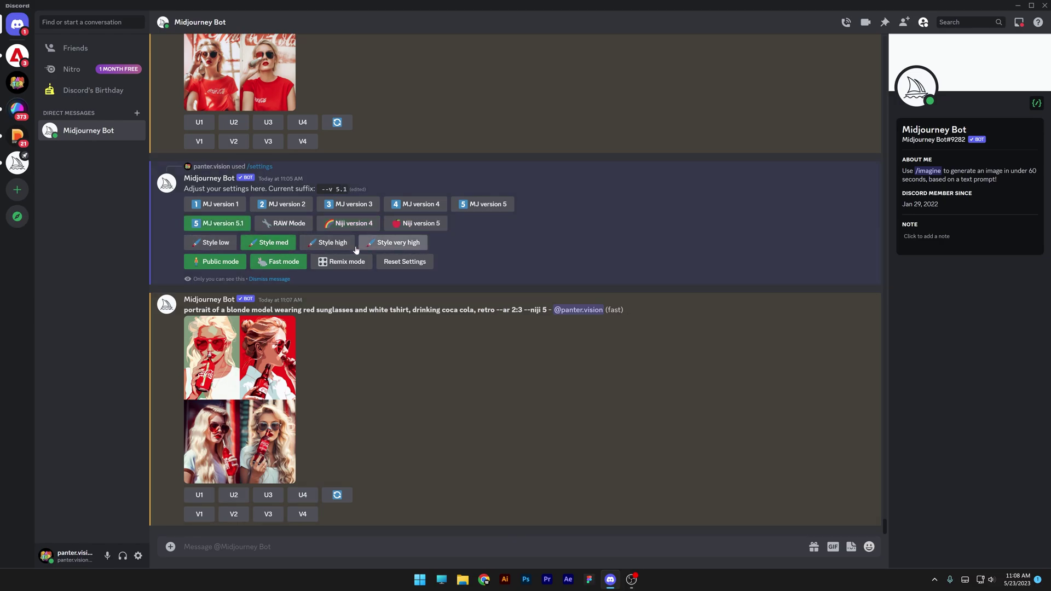
# - Try the Style low and Style high levels, compare the prompt suffix, and leave the setting on Style low
pyautogui.click(231, 245)
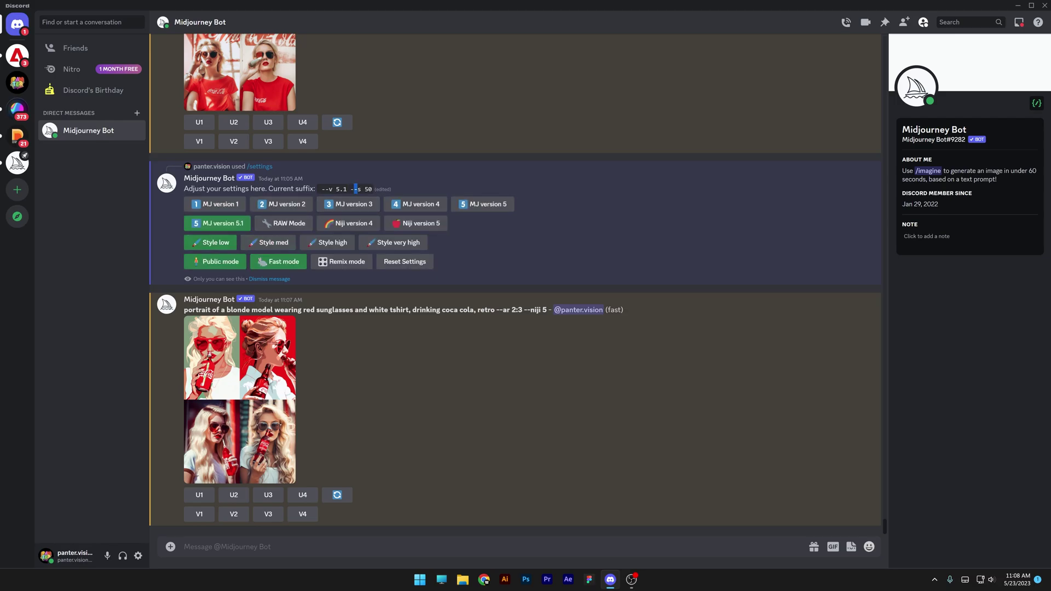
pyautogui.moveTo(356, 188); pyautogui.dragTo(373, 189)
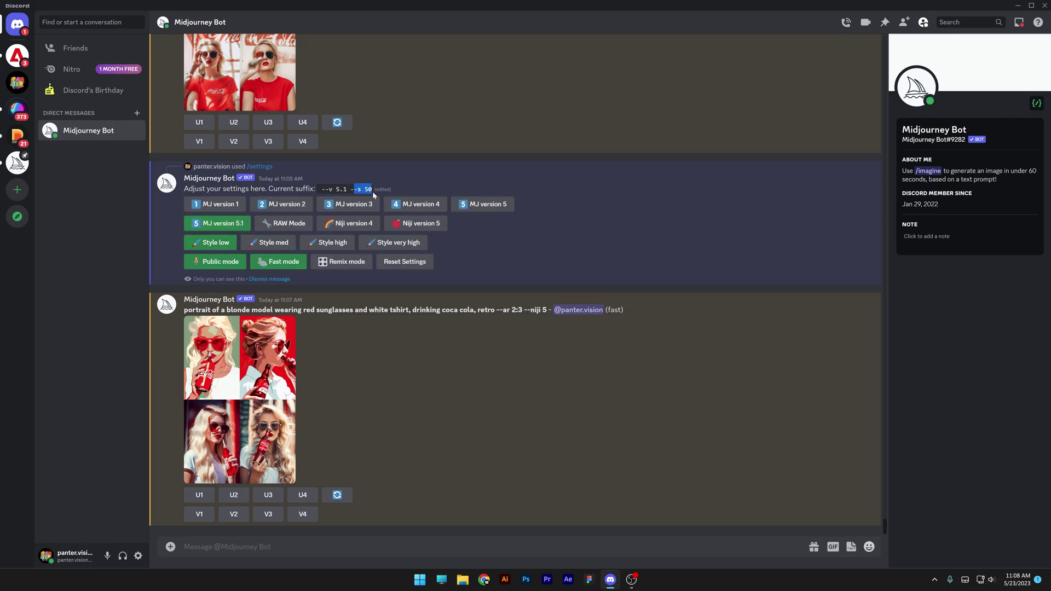
pyautogui.click(331, 355)
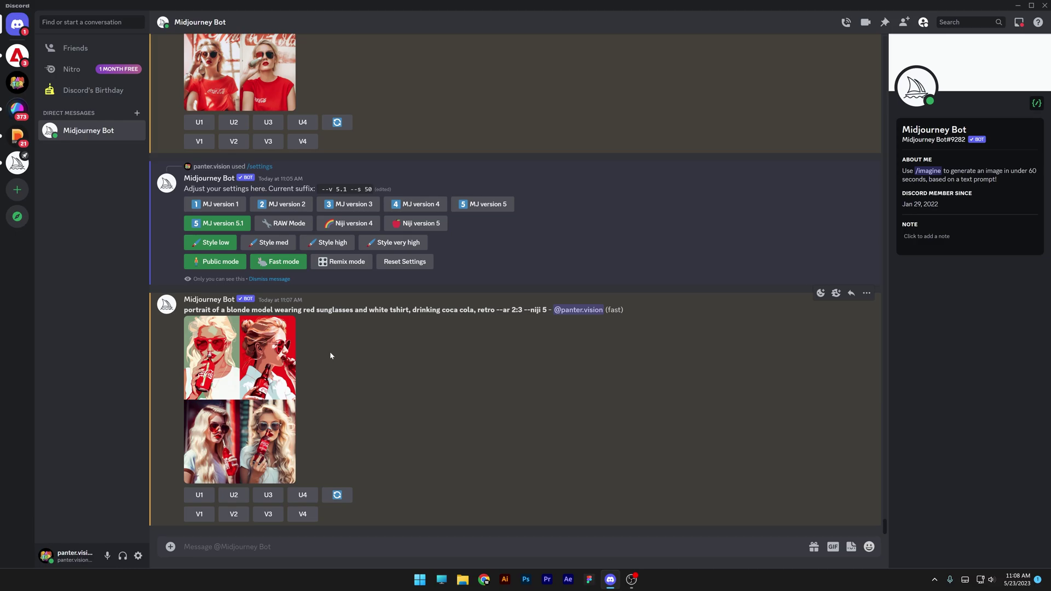
pyautogui.click(414, 245)
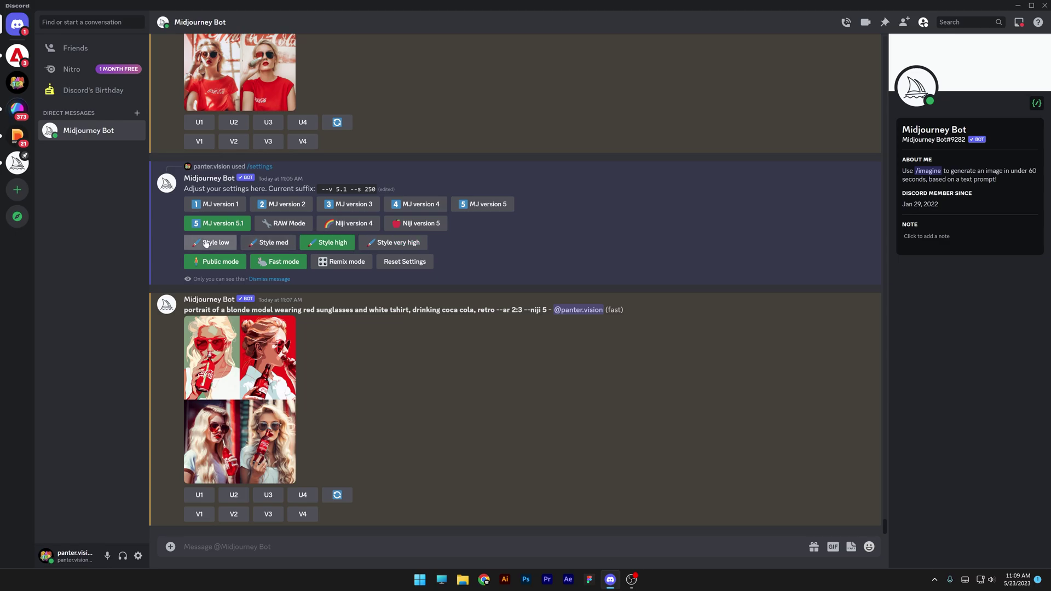
pyautogui.click(236, 242)
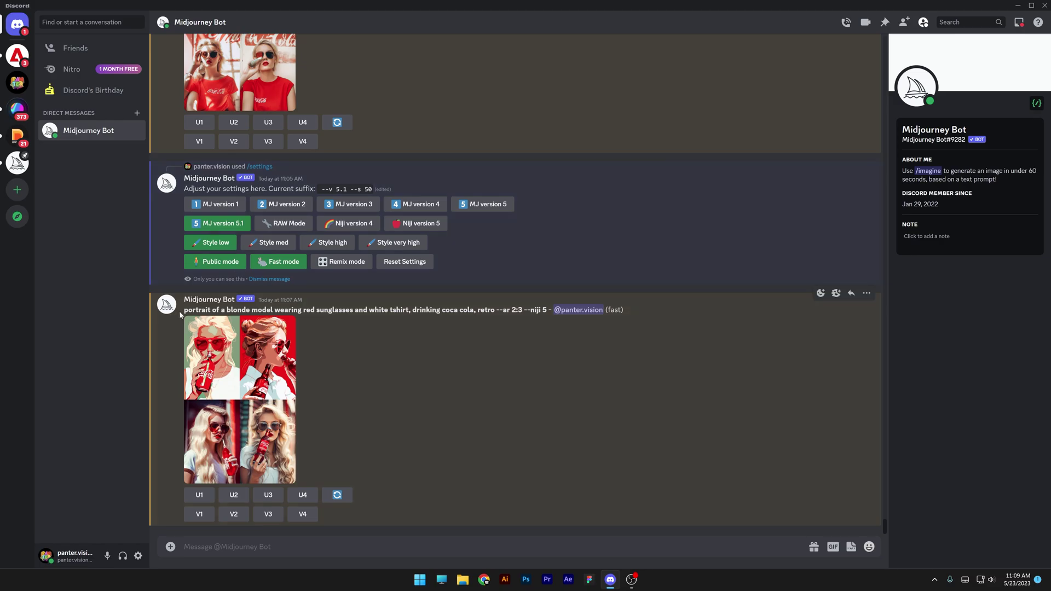
# - Reuse the portrait prompt in a new /imagine command and add ", blue background" after "retro", keeping --ar 2:3
pyautogui.moveTo(184, 309); pyautogui.dragTo(522, 310)
pyautogui.hotkey('ctrl', 'c')
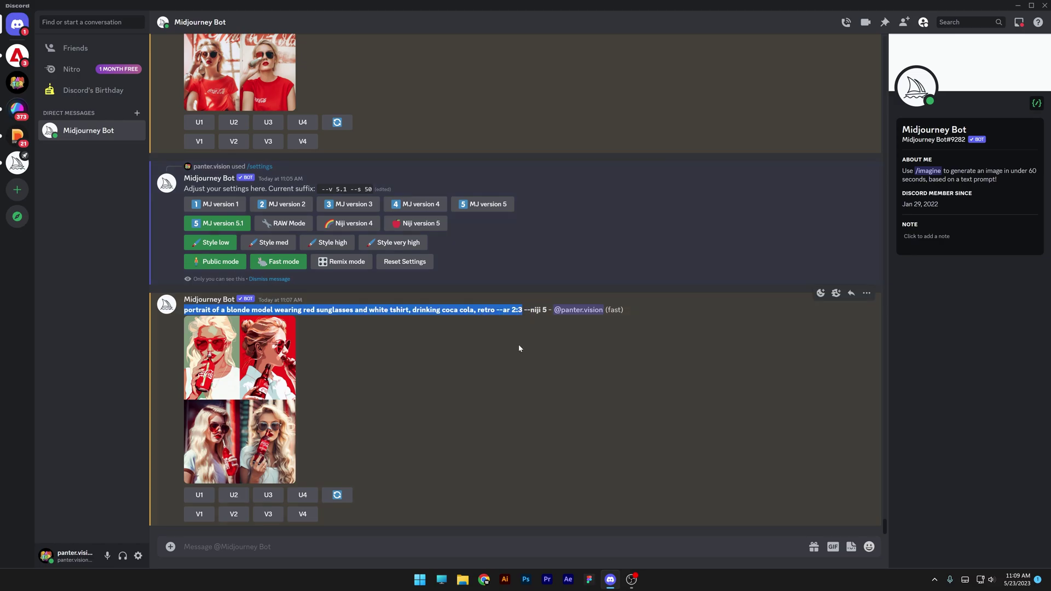
pyautogui.write('/i')
pyautogui.press('Return')
pyautogui.hotkey('ctrl', 'v')
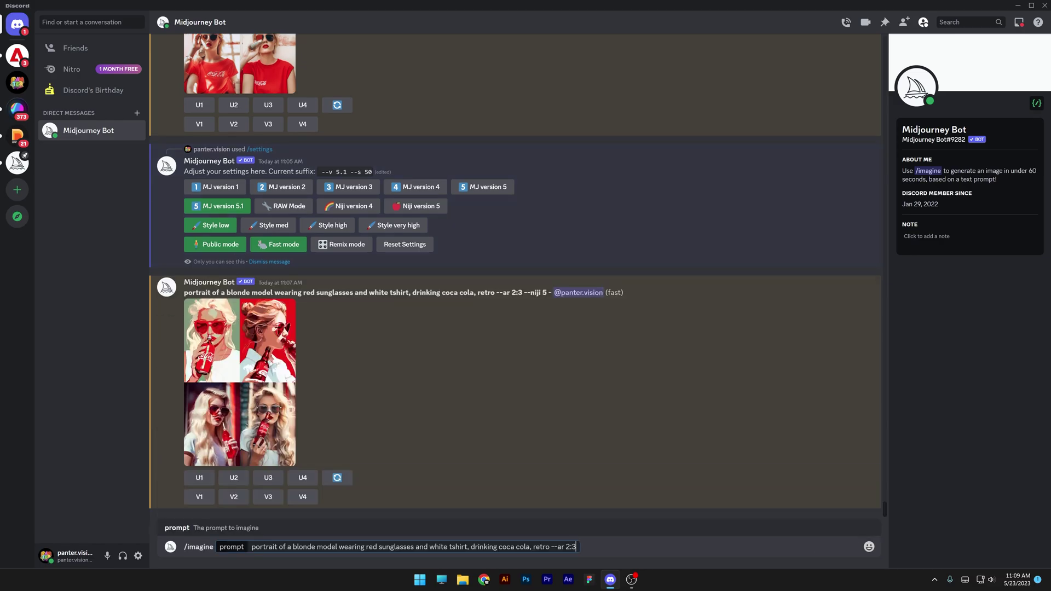
pyautogui.write(', blue background')
# - Copy the whole extended blue background prompt for reuse and submit it
pyautogui.hotkey('ctrl', 'shift', 'Left')
pyautogui.hotkey('ctrl', 'shift', 'Left')
pyautogui.hotkey('ctrl', 'shift', 'Left')
pyautogui.hotkey('ctrl', 'shift', 'Left')
pyautogui.hotkey('ctrl', 'shift', 'Left')
pyautogui.hotkey('ctrl', 'shift', 'Left')
pyautogui.hotkey('ctrl', 'shift', 'Left')
pyautogui.hotkey('ctrl', 'shift', 'Left')
pyautogui.hotkey('ctrl', 'shift', 'Left')
pyautogui.hotkey('ctrl', 'shift', 'Left')
pyautogui.hotkey('ctrl', 'shift', 'Left')
pyautogui.hotkey('ctrl', 'shift', 'Left')
pyautogui.hotkey('ctrl', 'shift', 'Left')
pyautogui.hotkey('ctrl', 'shift', 'Left')
pyautogui.hotkey('ctrl', 'shift', 'Left')
pyautogui.hotkey('ctrl', 'shift', 'Left')
pyautogui.hotkey('ctrl', 'shift', 'Left')
pyautogui.hotkey('ctrl', 'shift', 'Left')
pyautogui.hotkey('ctrl', 'shift', 'Left')
pyautogui.hotkey('ctrl', 'shift', 'Left')
pyautogui.hotkey('ctrl', 'c')
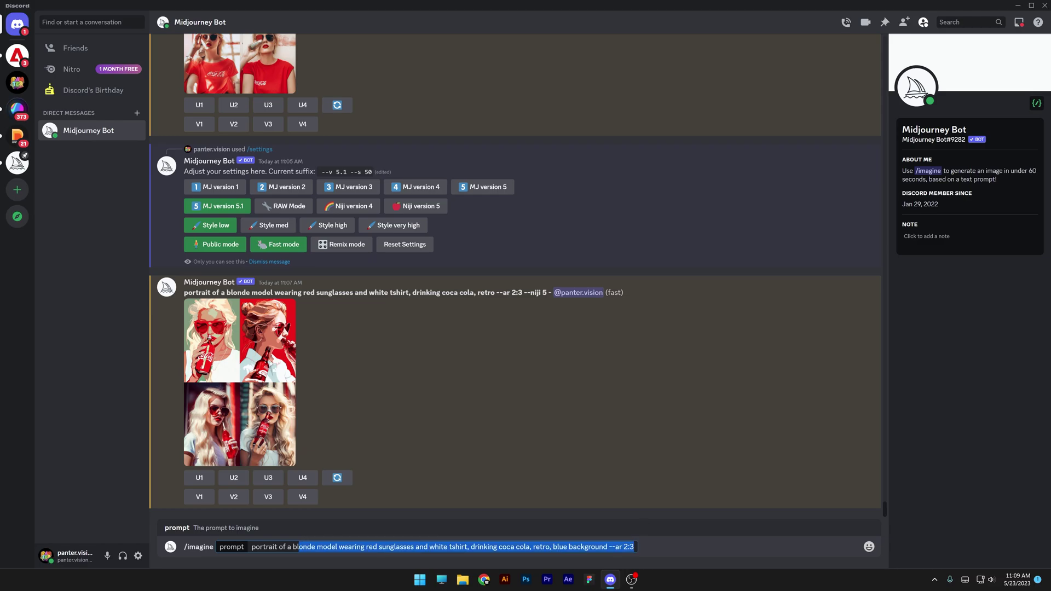
pyautogui.press('Return')
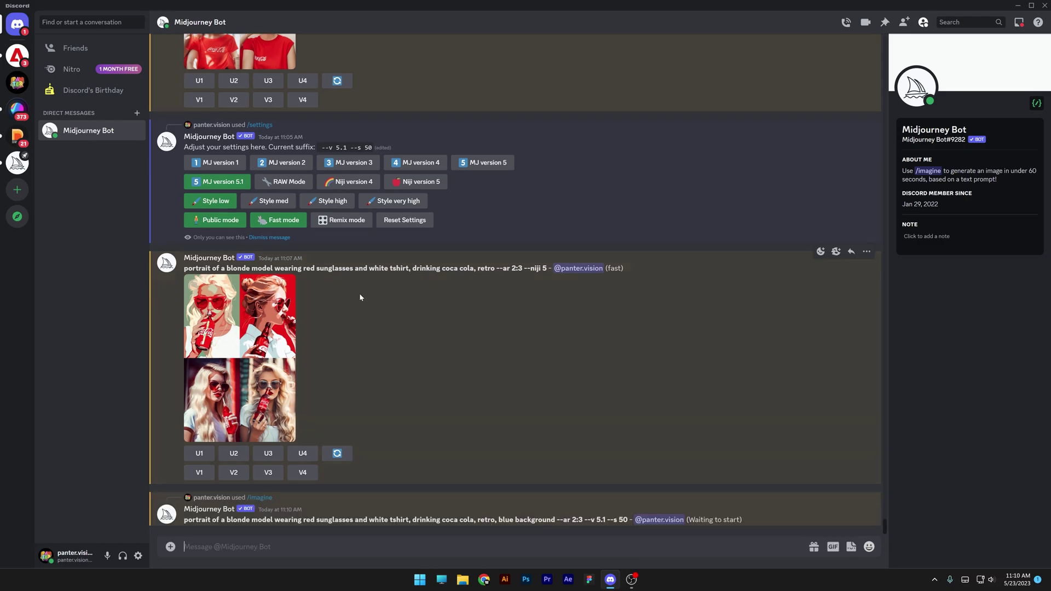
# - Set the stylize level to Style very high and submit the same blue background prompt through /imagine
pyautogui.click(410, 201)
pyautogui.click(337, 553)
pyautogui.write('/imagine')
pyautogui.press('Tab')
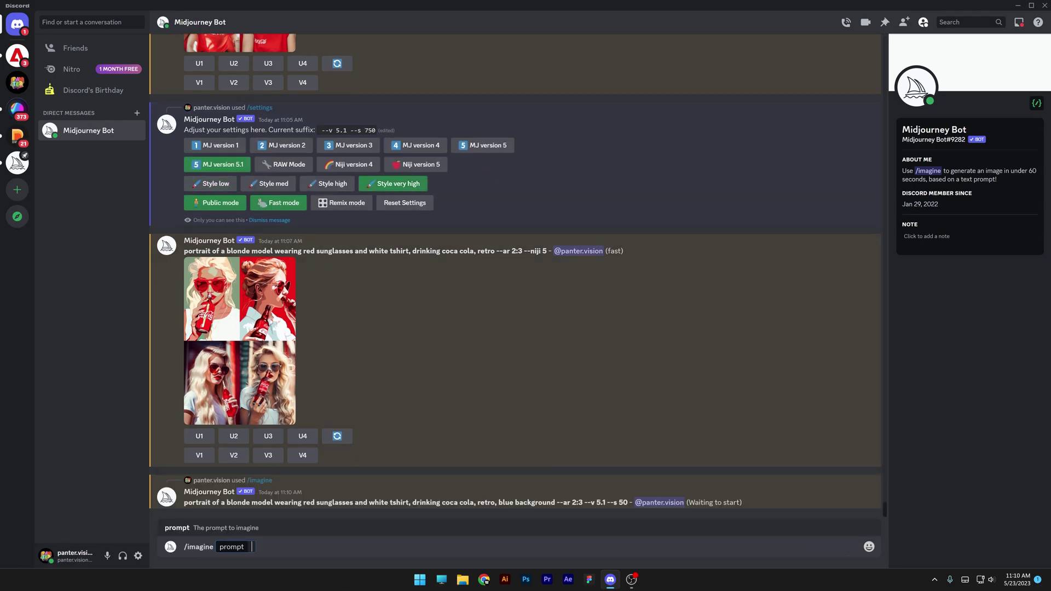
pyautogui.hotkey('ctrl', 'v')
pyautogui.press('Return')
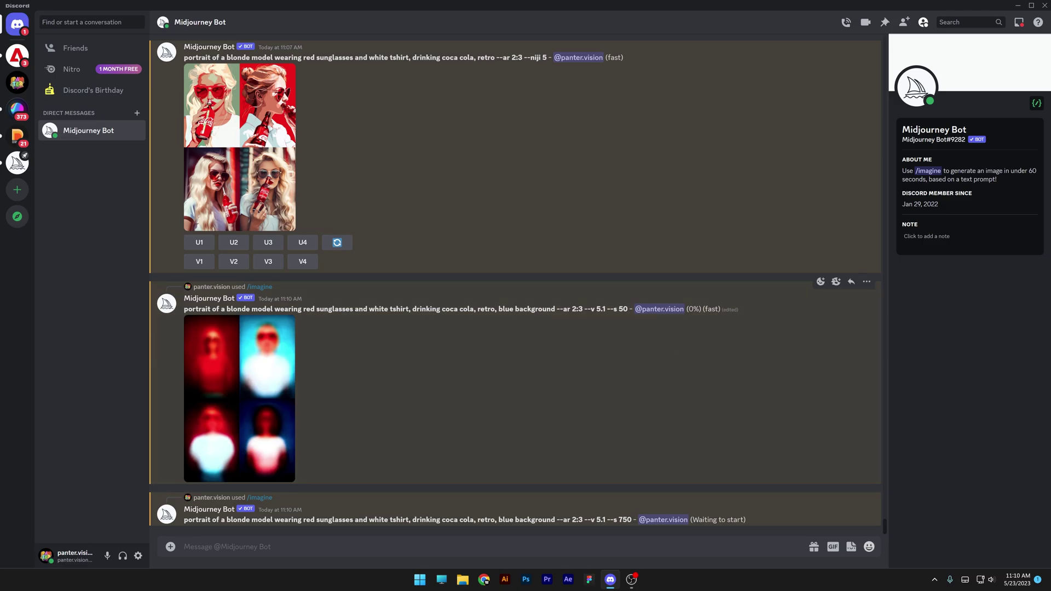
# - Compare the stylize parameters --s 50 and --s 750 in the two blue background jobs and check the current settings suffix
pyautogui.moveTo(611, 308); pyautogui.dragTo(627, 309)
pyautogui.click(627, 309)
pyautogui.moveTo(612, 520)
pyautogui.mouseDown()
pyautogui.moveTo(745, 520)
pyautogui.moveTo(632, 520)
pyautogui.mouseUp()
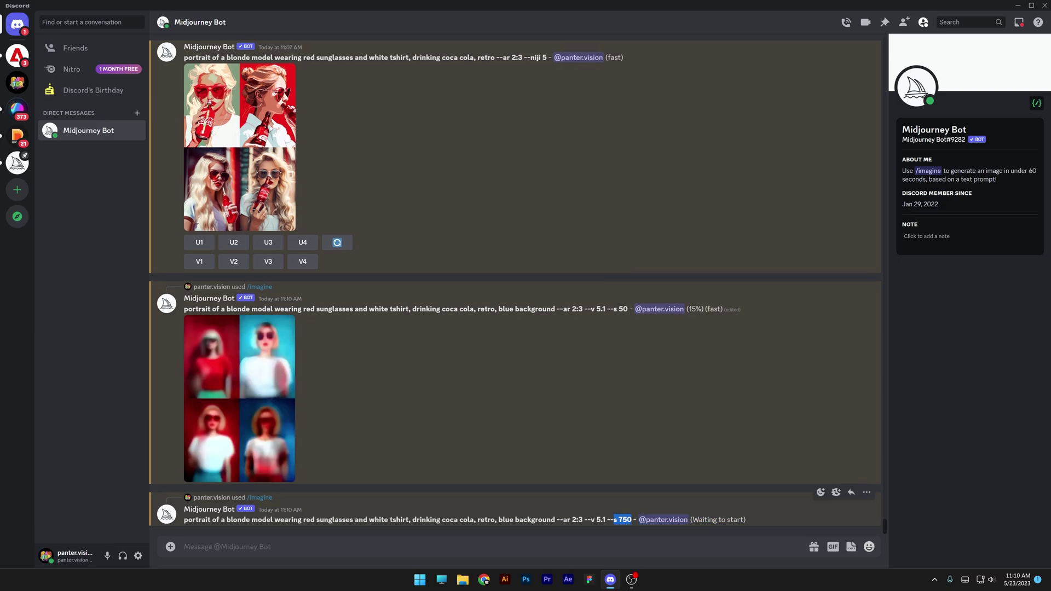
pyautogui.click(630, 519)
pyautogui.scroll(5, 629, 518)
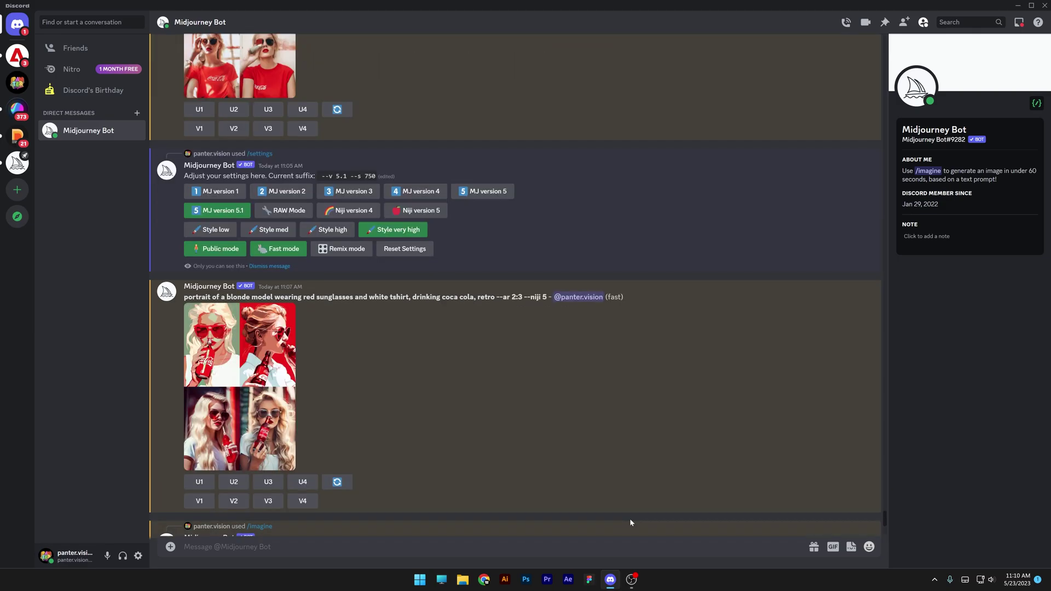
pyautogui.scroll(-8, 630, 518)
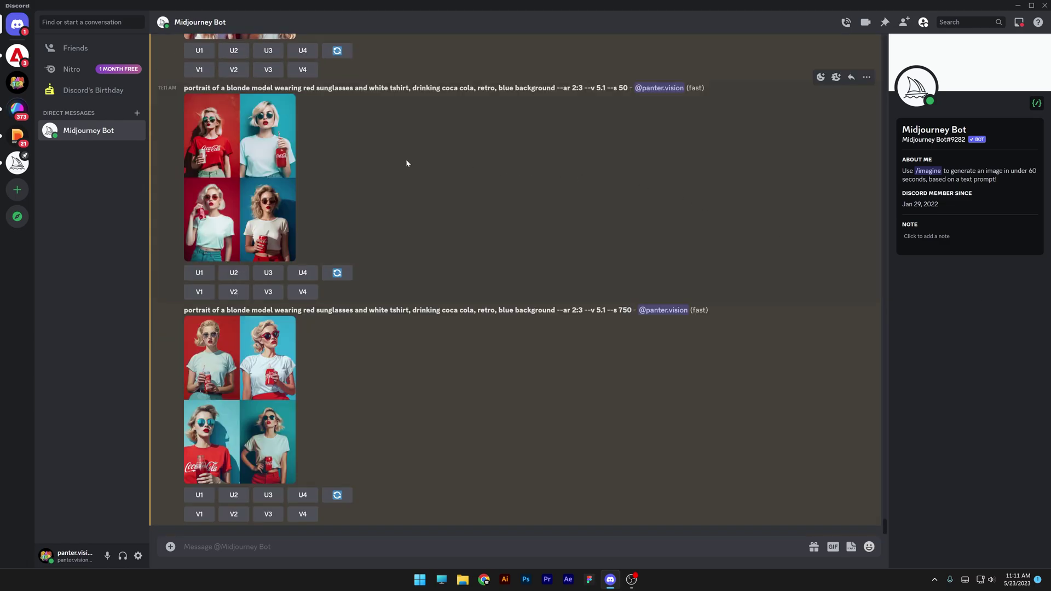
# - Enlarge the --s 50 and --s 750 blue background image grids in turn and compare their styles
pyautogui.click(270, 153)
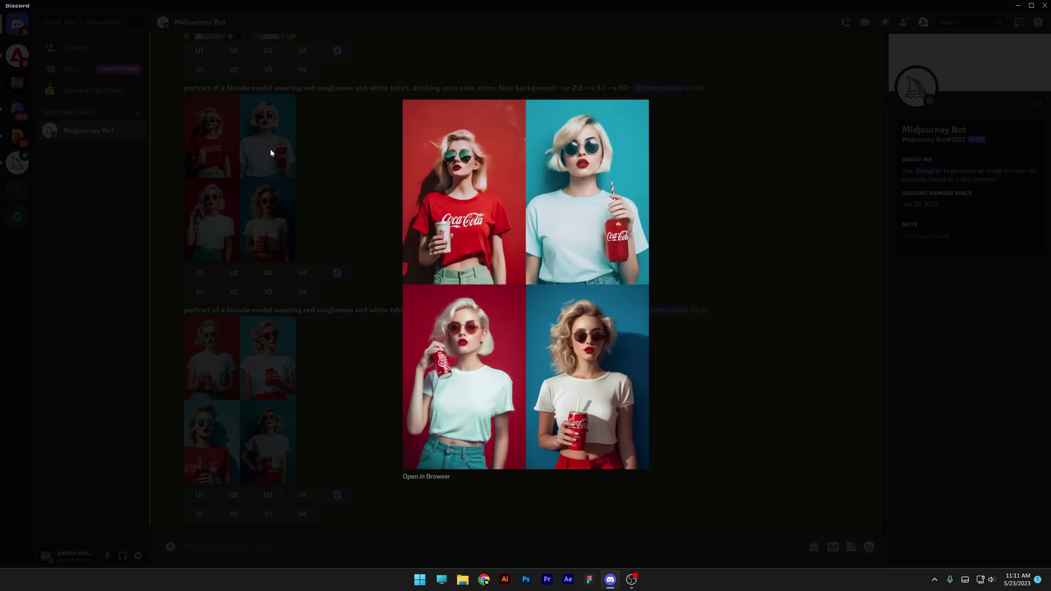
pyautogui.click(270, 150)
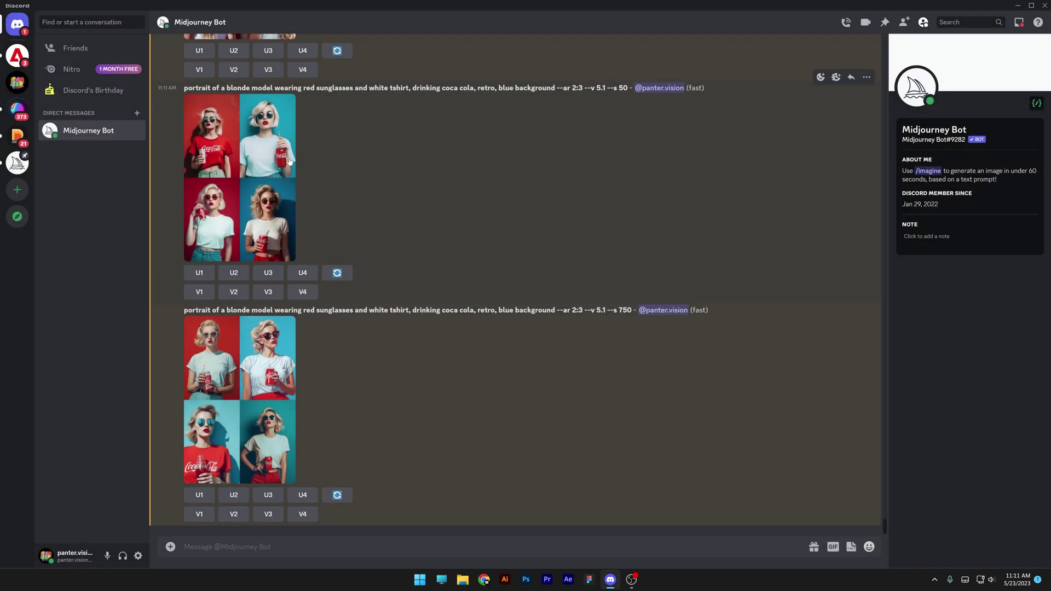
pyautogui.click(259, 383)
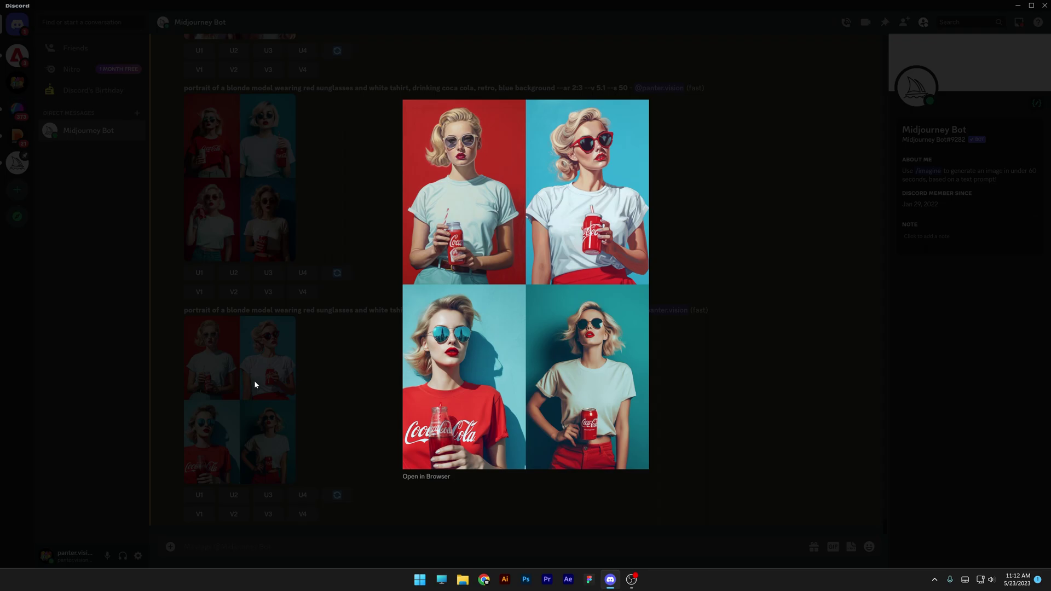
pyautogui.click(256, 246)
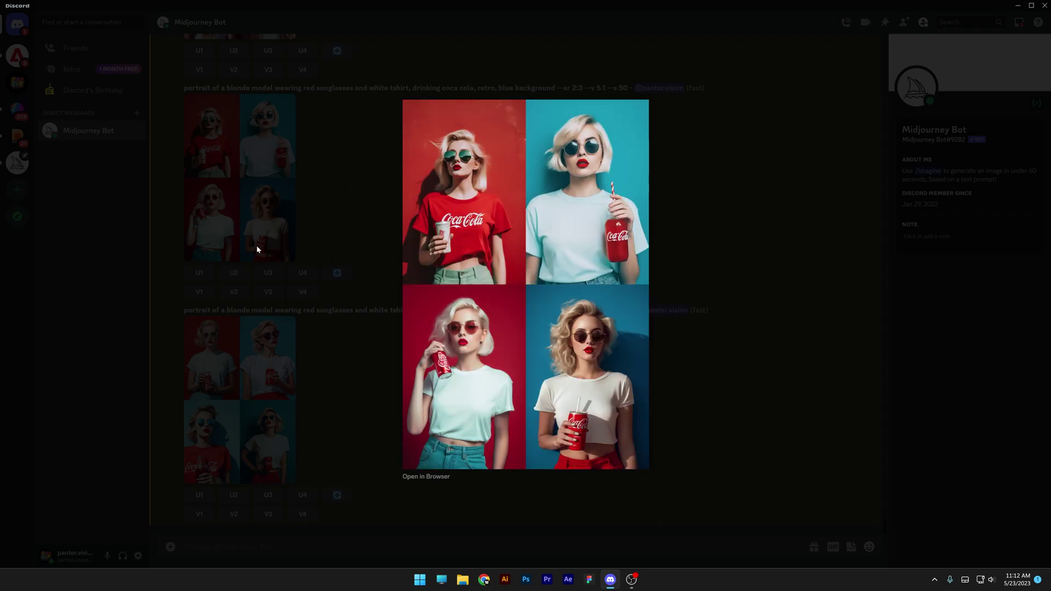
pyautogui.click(253, 375)
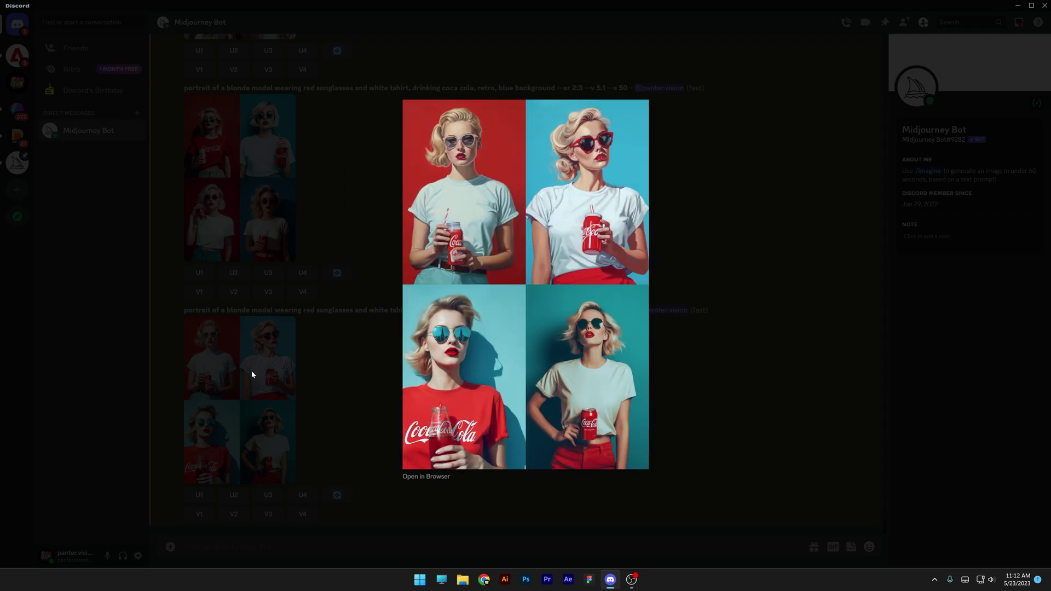
pyautogui.click(251, 375)
# - Upscale the second image of the --s 750 grid and view the upscaled portrait enlarged
pyautogui.click(234, 495)
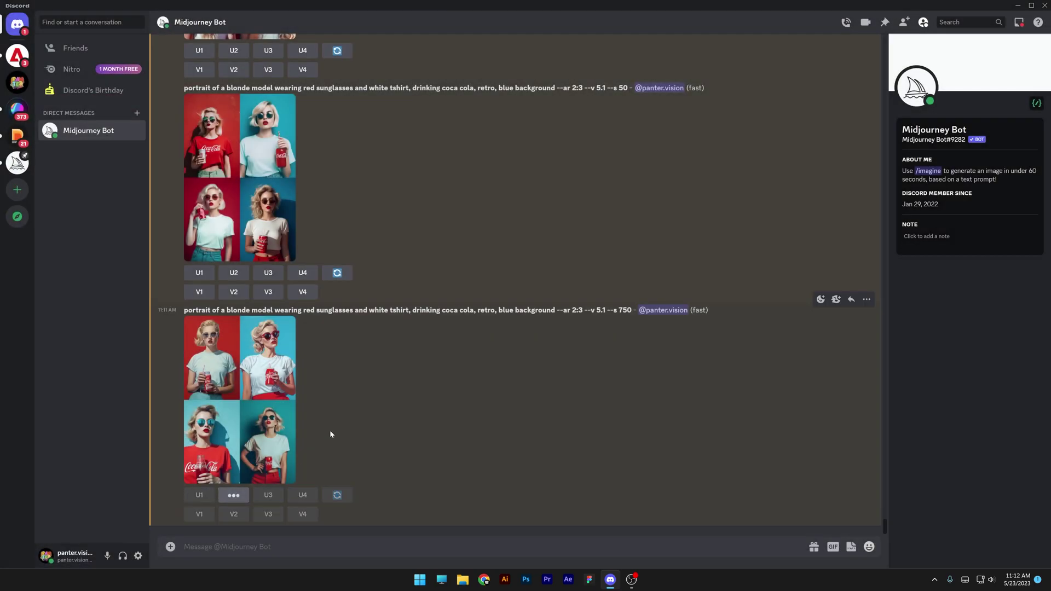
pyautogui.click(234, 402)
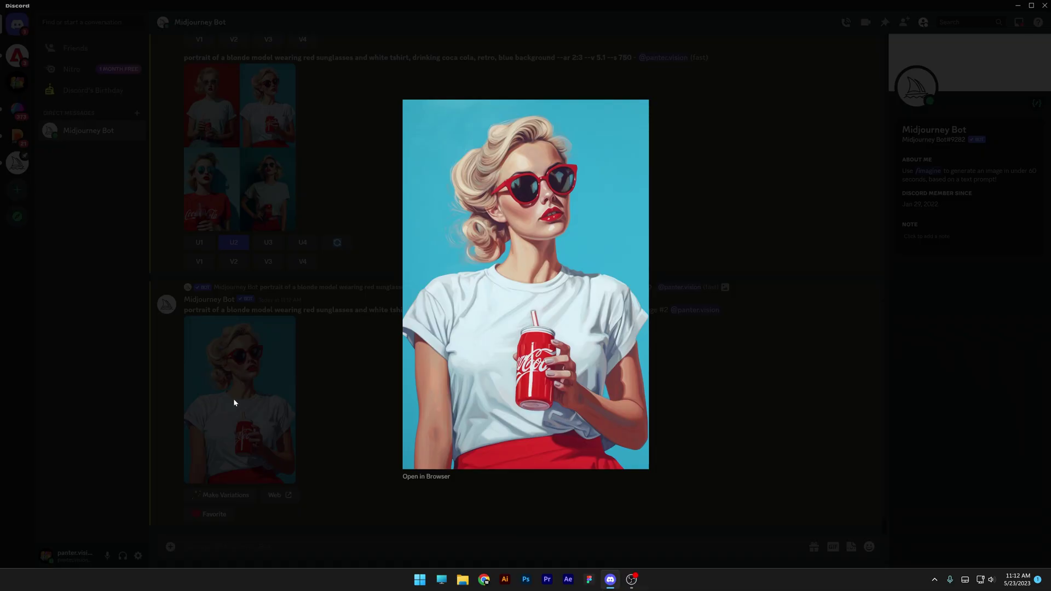
pyautogui.click(234, 398)
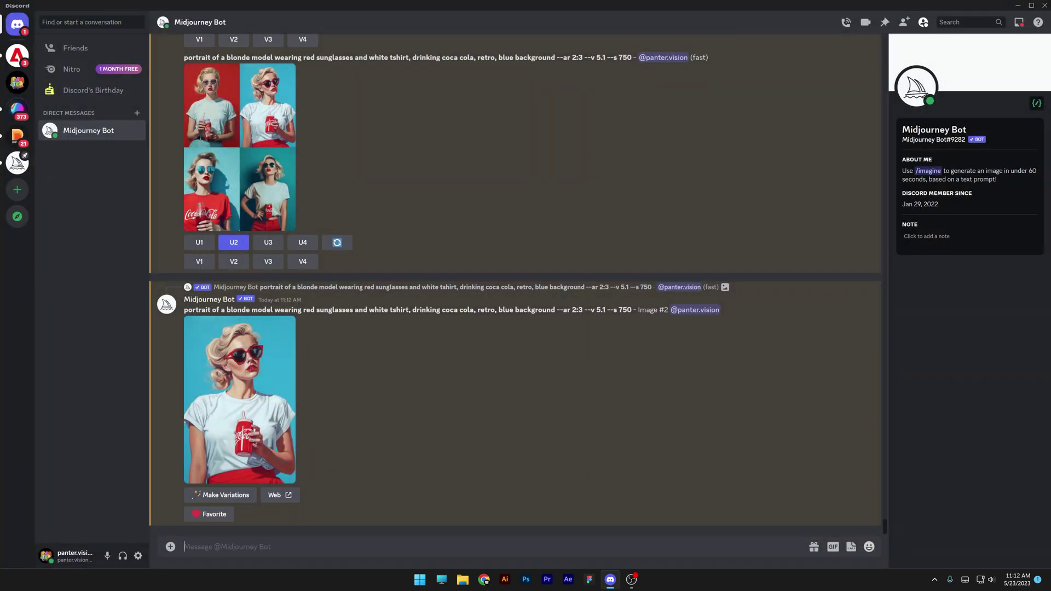
# - Bring up the bot settings with /settings and turn off Fast mode
pyautogui.write('/settings')
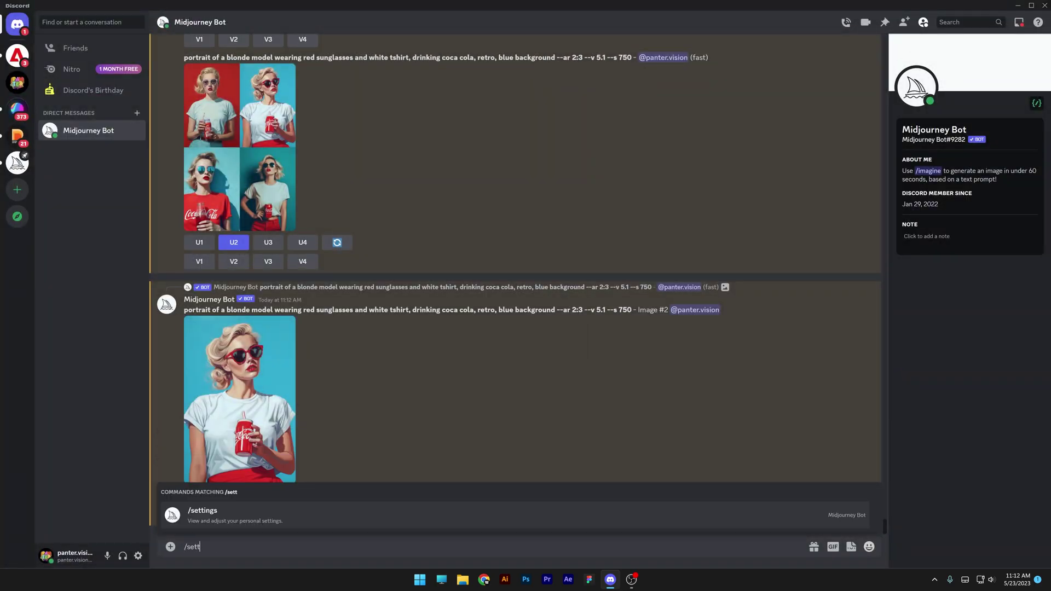
pyautogui.press('Return')
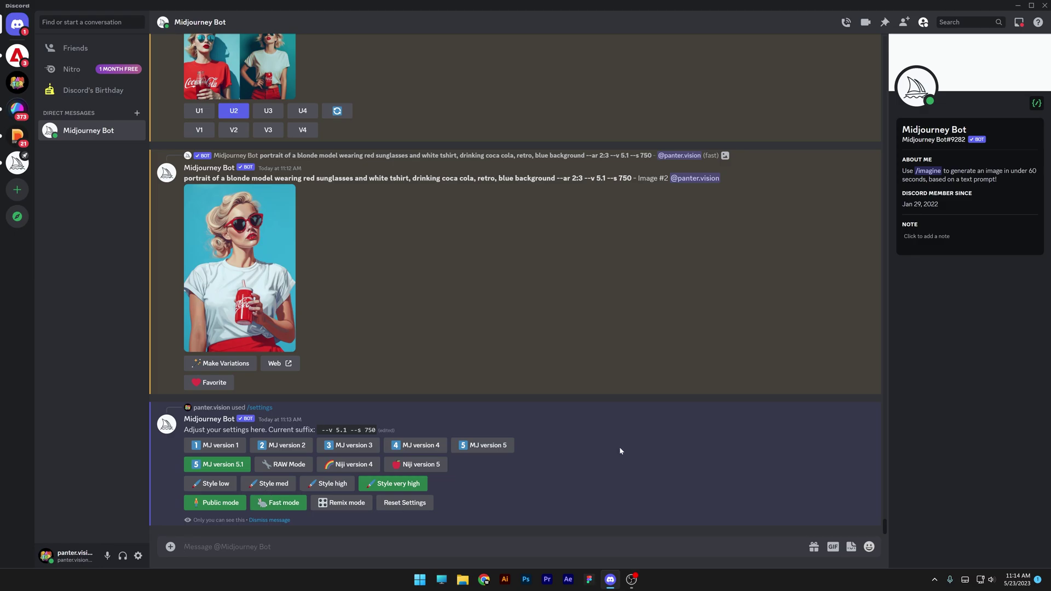
pyautogui.click(305, 508)
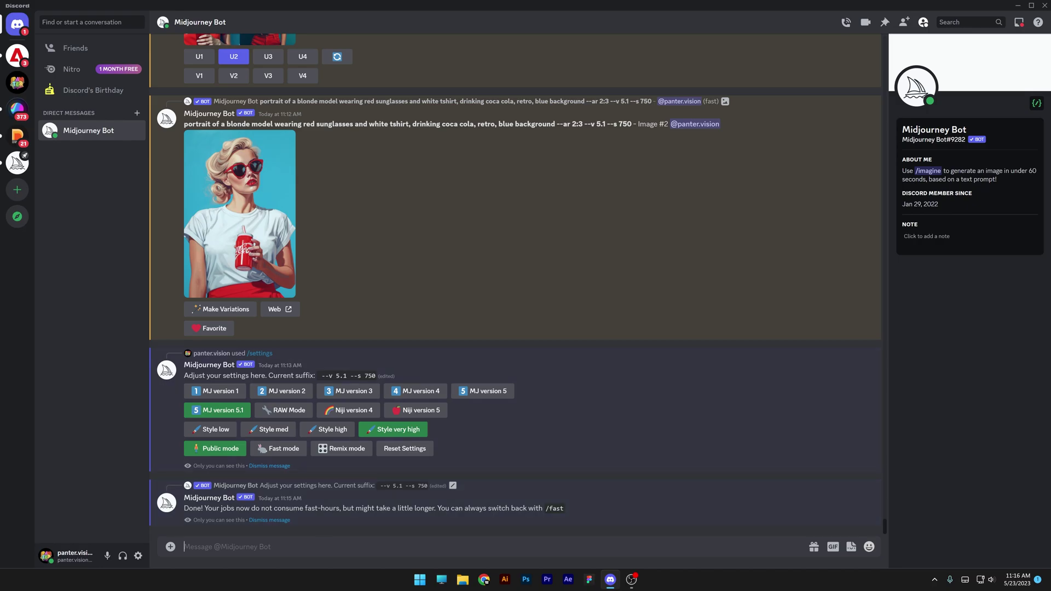
# - Request the account details with /info, examine the job mode, fast time remaining, lifetime usage and relaxed usage, and dismiss the message
pyautogui.write('/info')
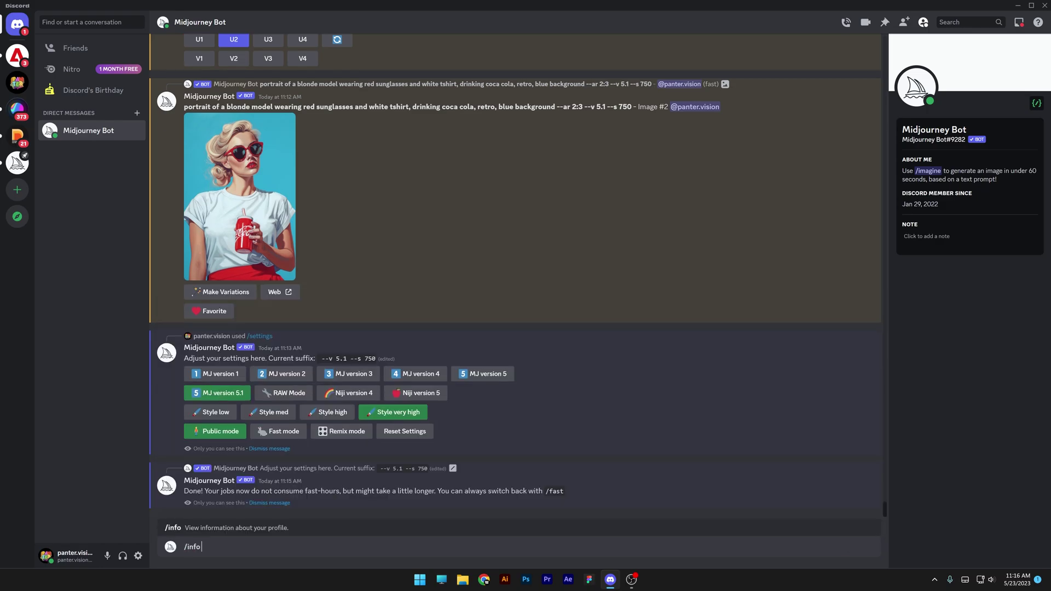
pyautogui.press('Return')
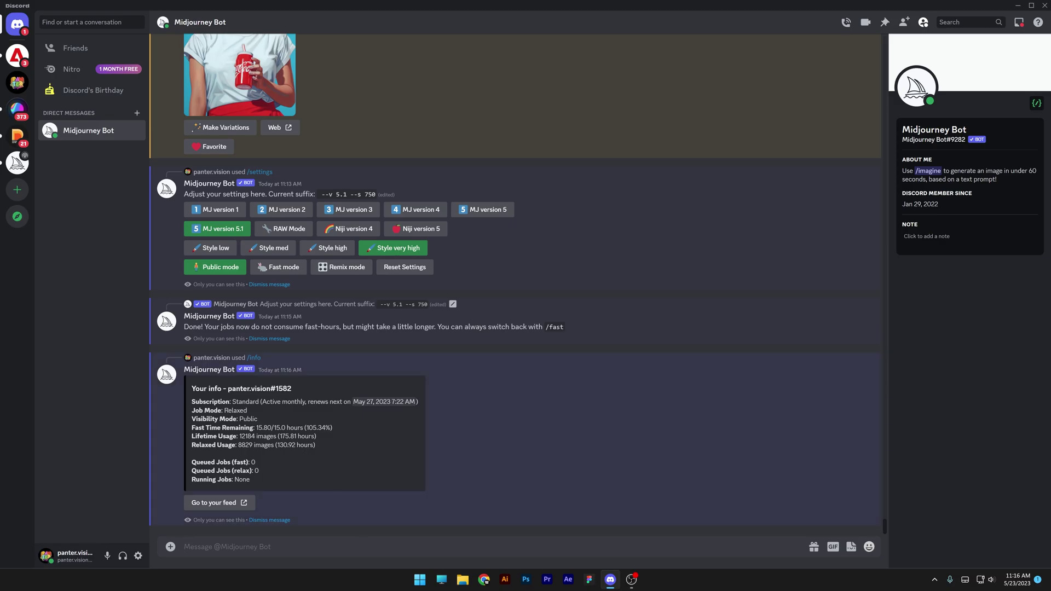
pyautogui.moveTo(191, 411); pyautogui.dragTo(257, 419)
pyautogui.moveTo(191, 427); pyautogui.dragTo(343, 433)
pyautogui.click(260, 428)
pyautogui.click(343, 428)
pyautogui.moveTo(190, 436); pyautogui.dragTo(318, 442)
pyautogui.click(263, 437)
pyautogui.click(282, 436)
pyautogui.click(270, 520)
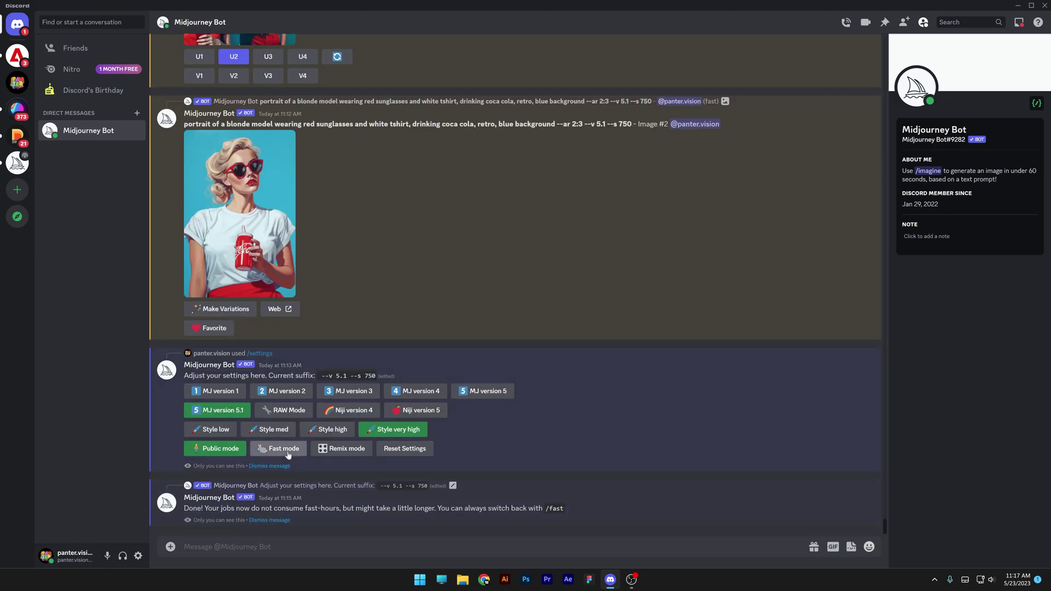
# - Turn Fast mode back on and enable Remix mode in the bot settings
pyautogui.click(288, 454)
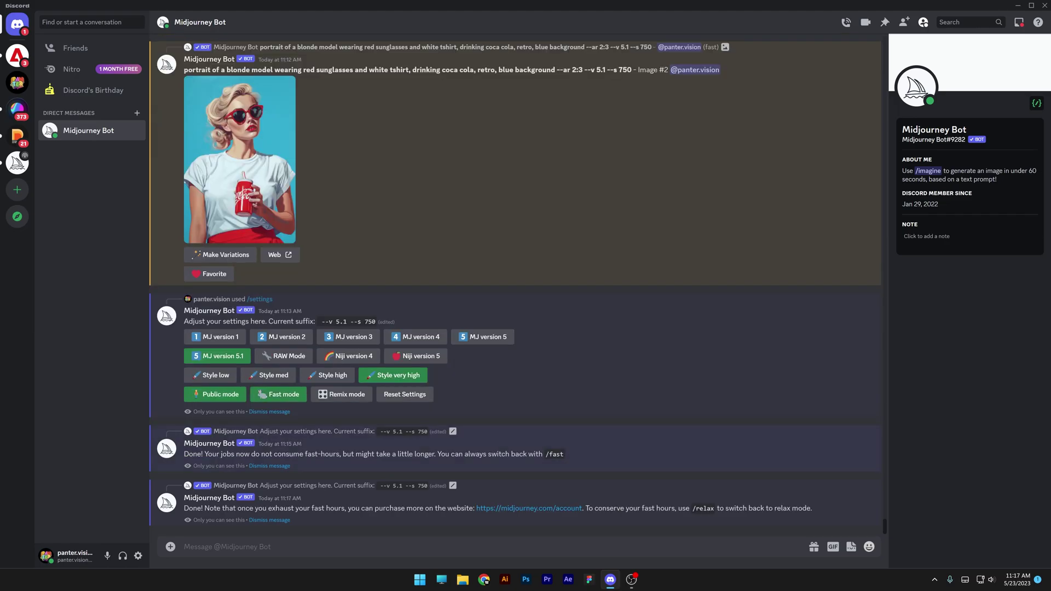
pyautogui.click(353, 401)
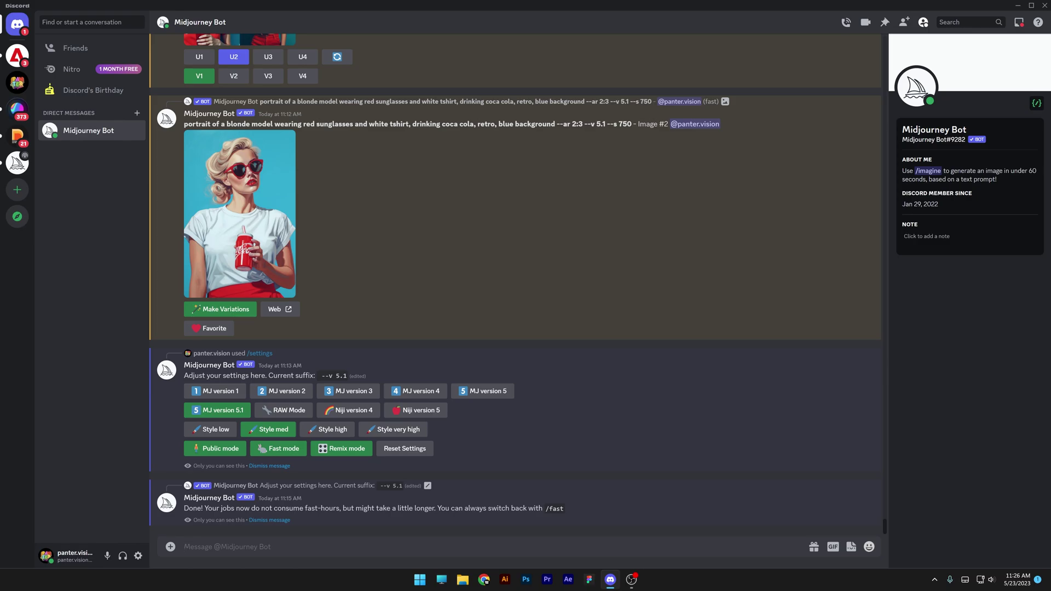
# - Generate "a portrait of a skull" through /imagine and view the resulting grid enlarged
pyautogui.write('/')
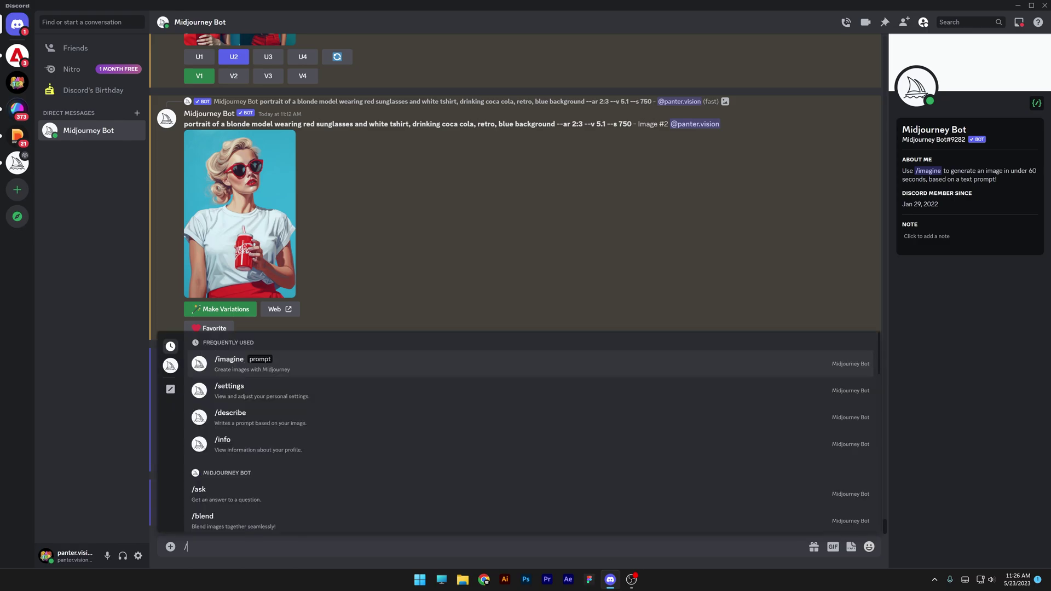
pyautogui.press('Tab')
pyautogui.write('a portrait of a skull')
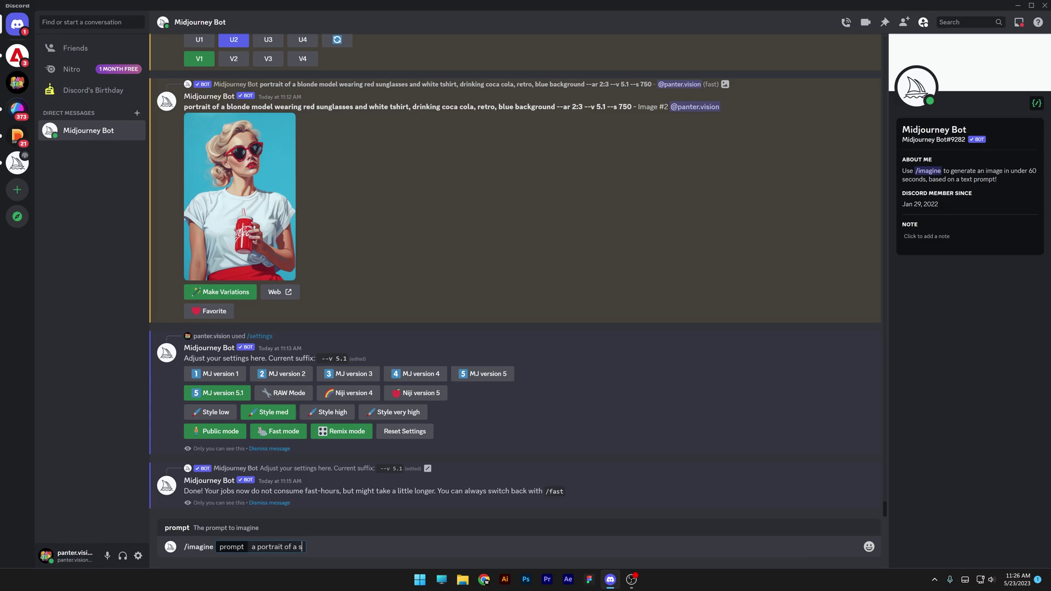
pyautogui.press('Return')
pyautogui.click(243, 349)
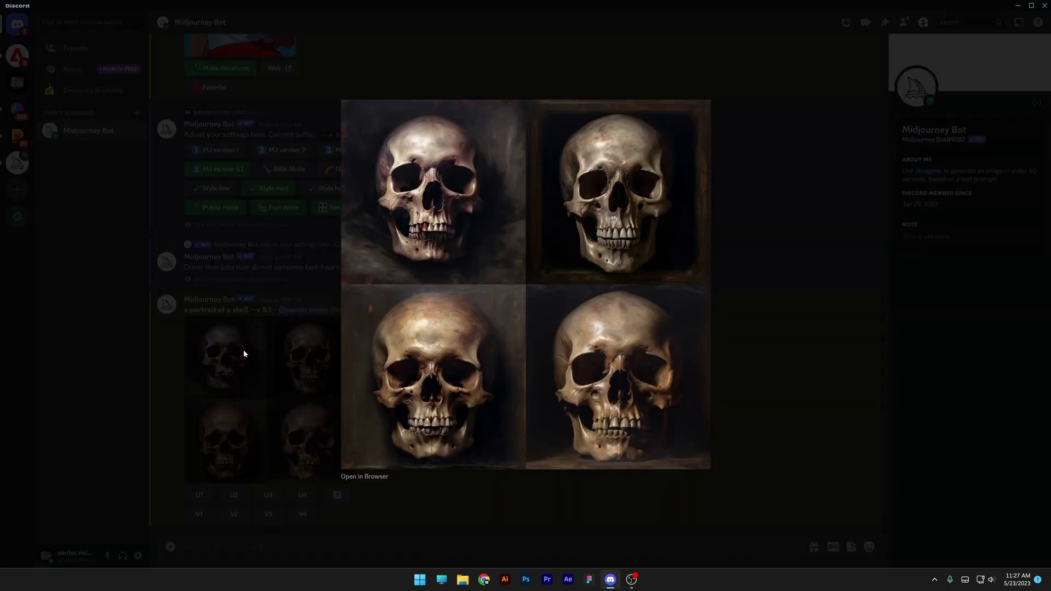
pyautogui.click(244, 350)
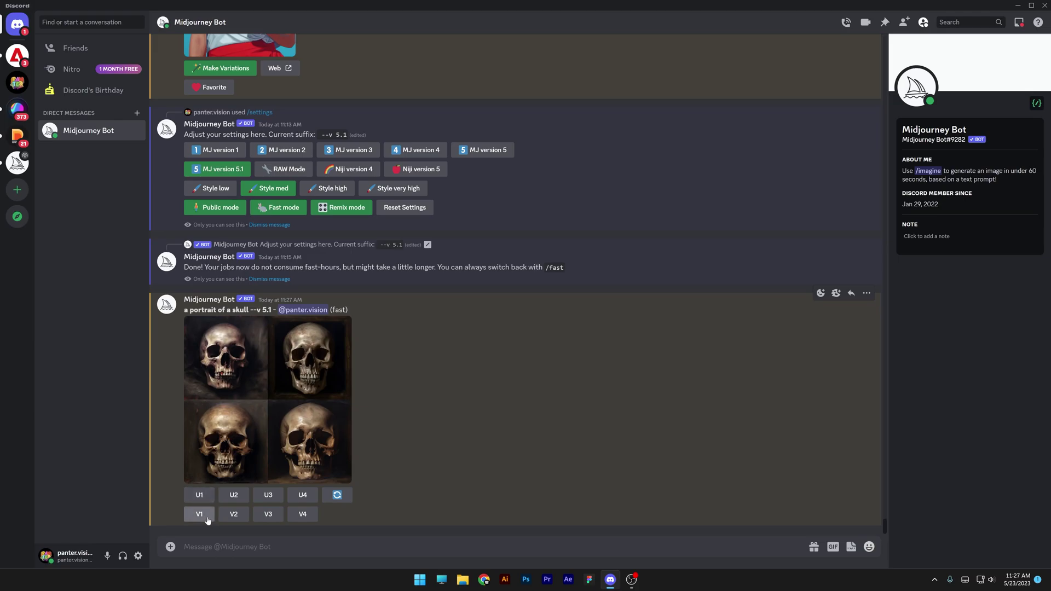
# - Remix variations of the first skull with the prompt "a portrait of a skull decorated with flowers --v 5.1" and enlarge the new grid
pyautogui.click(207, 518)
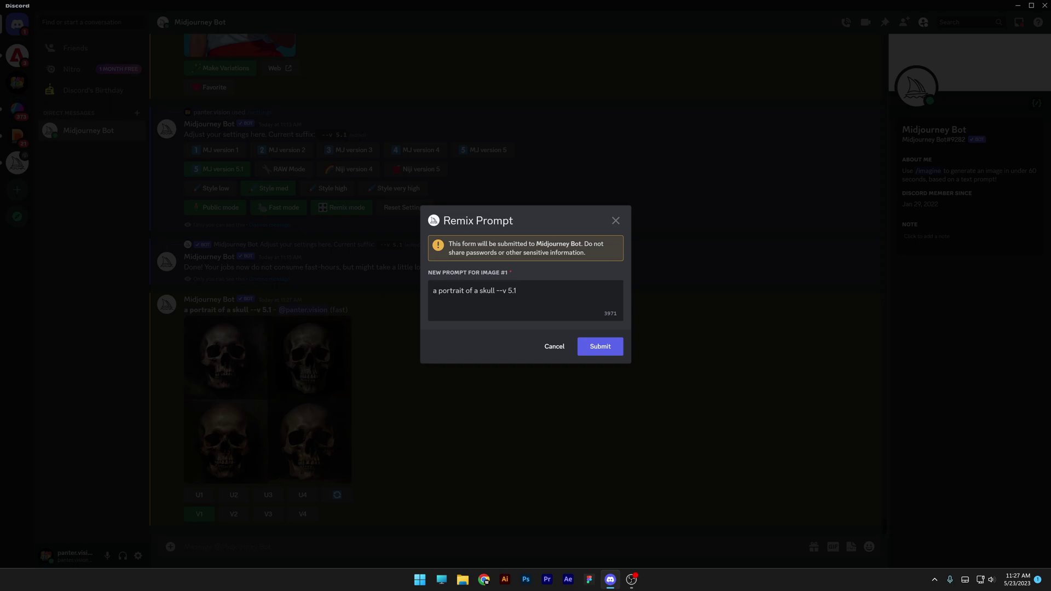
pyautogui.hotkey('ctrl', 'a')
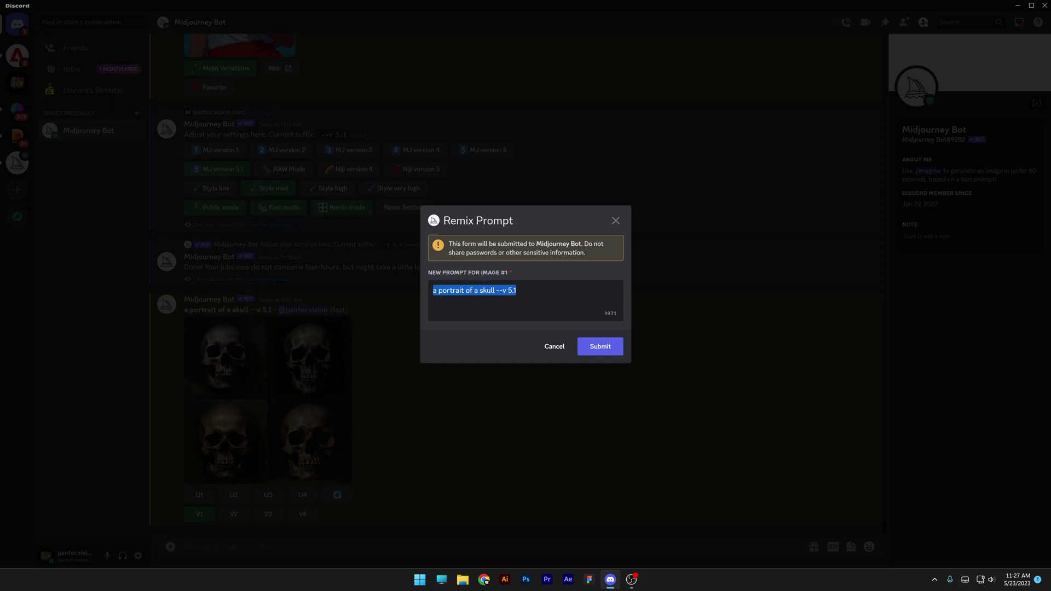
pyautogui.click(517, 291)
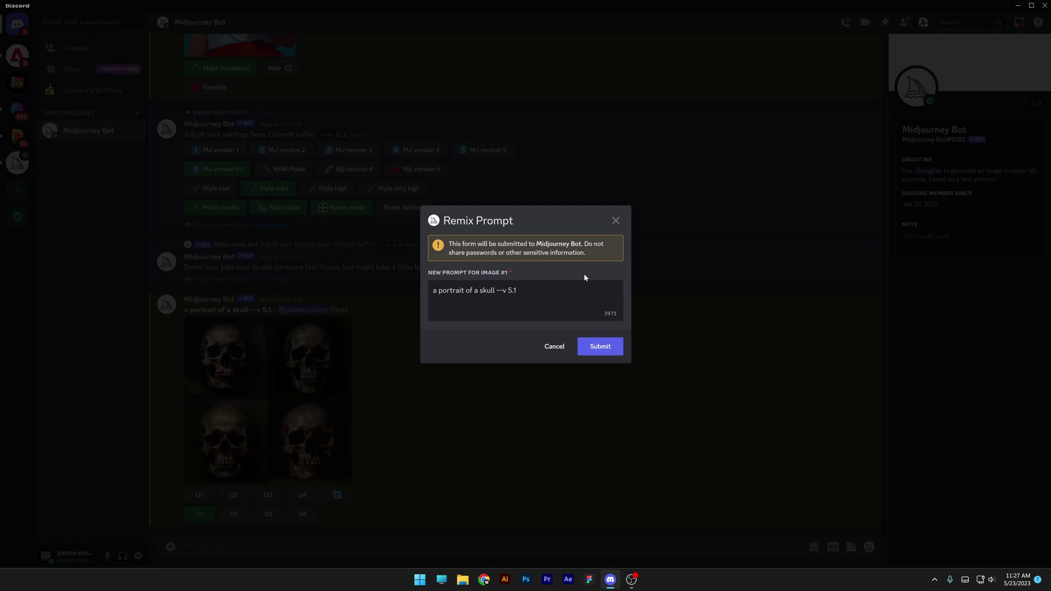
pyautogui.write('decorated with flowers')
pyautogui.click(608, 348)
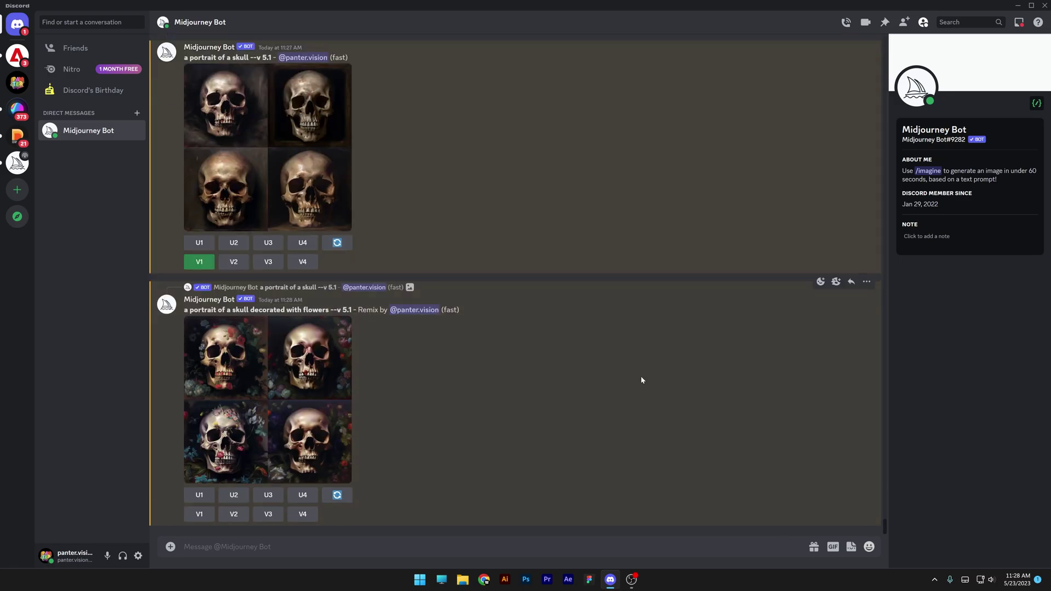
pyautogui.click(293, 375)
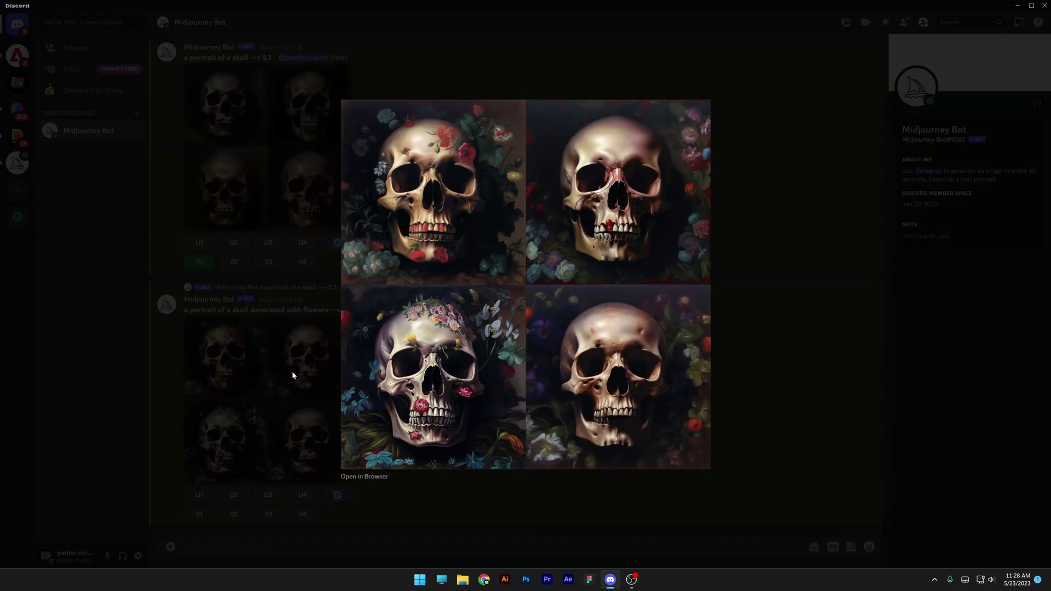
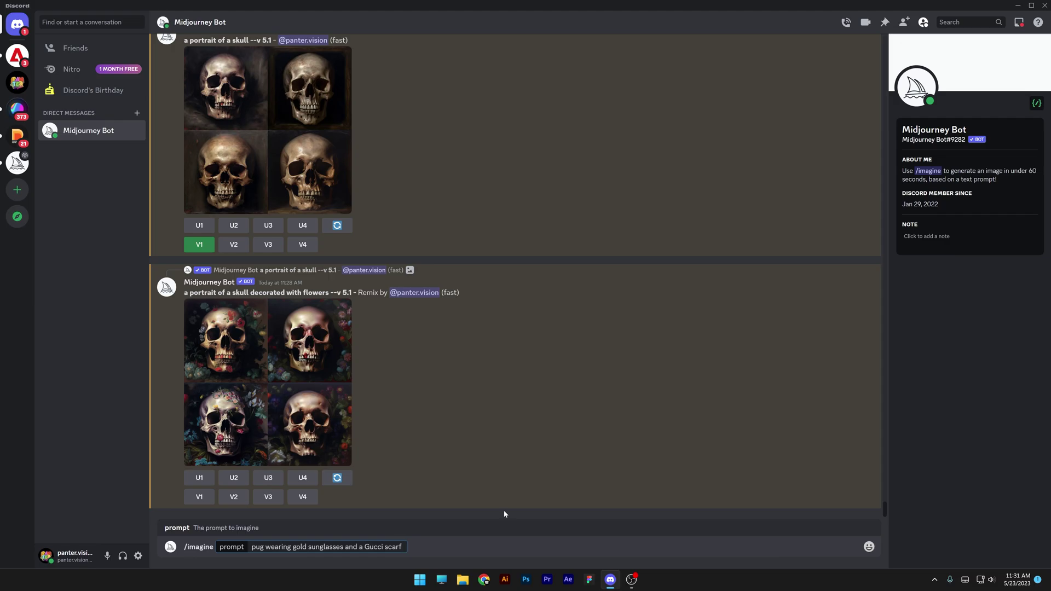
# - Add "portrait of a" before the pug prompt and --s 550 --c 10 --ar 2:3 after it, submit it and view the grid enlarged
pyautogui.write('--s')
pyautogui.write('550')
pyautogui.write('--c 10')
pyautogui.write('--ar 2:3')
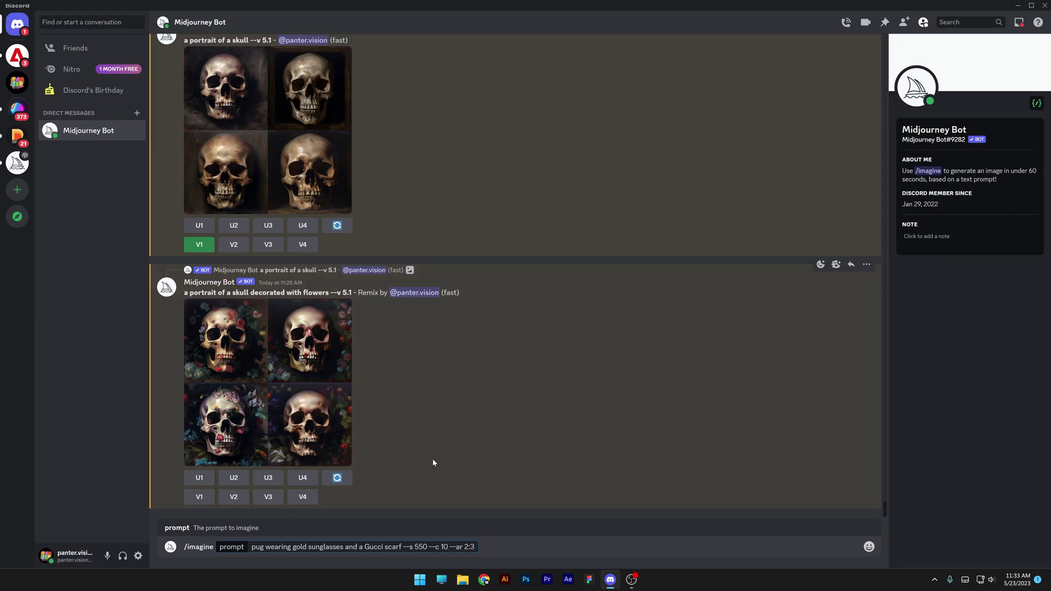
pyautogui.write('portrait of a')
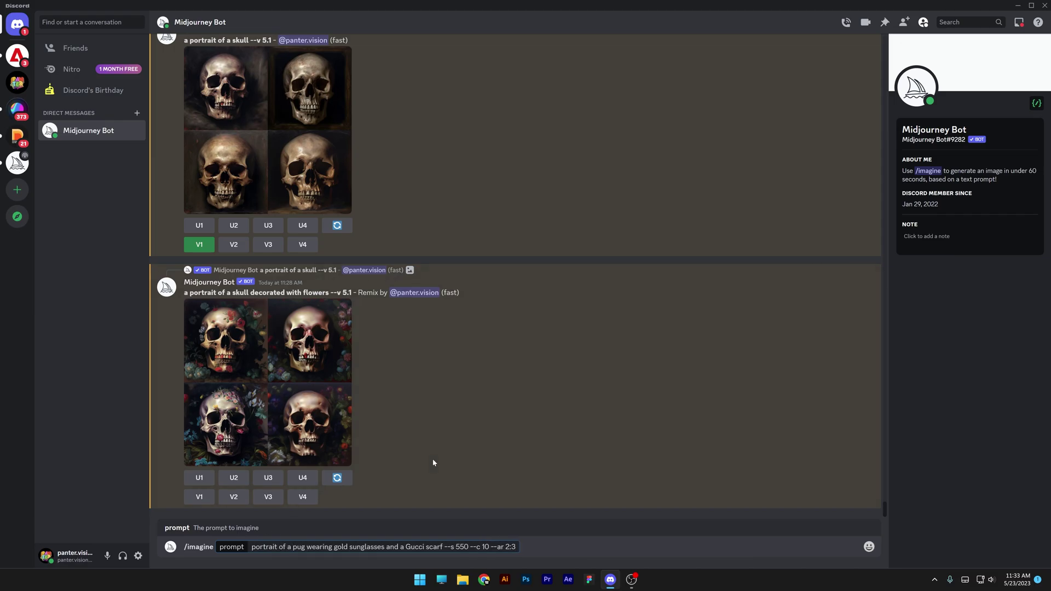
pyautogui.press('Return')
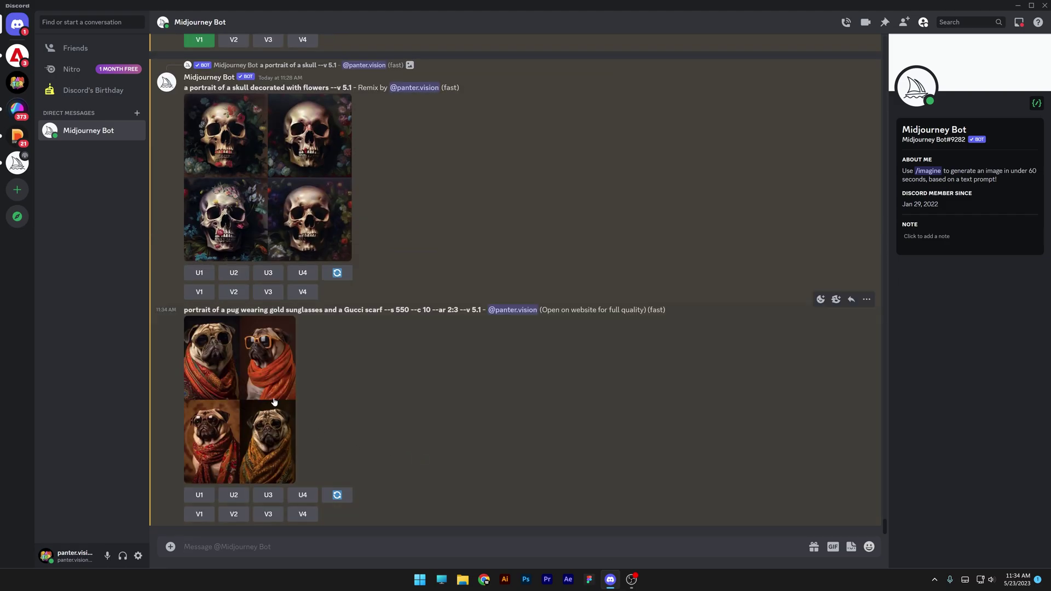
pyautogui.click(274, 403)
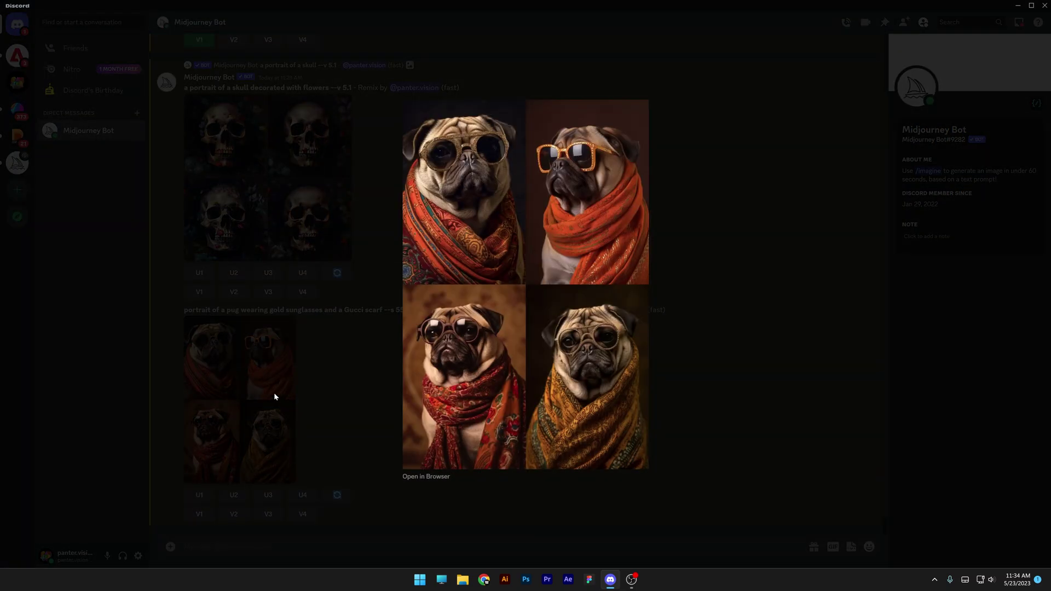
pyautogui.click(273, 393)
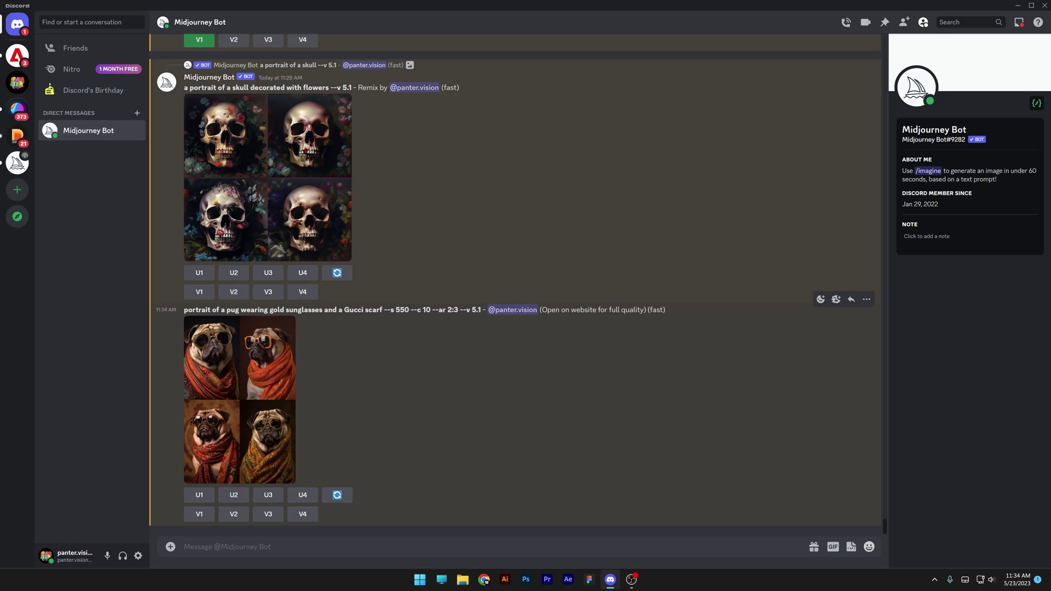
# - Copy the pug prompt with its --s, --c and --ar parameters, without the version suffix, into a new /imagine command
pyautogui.moveTo(184, 310); pyautogui.dragTo(458, 310)
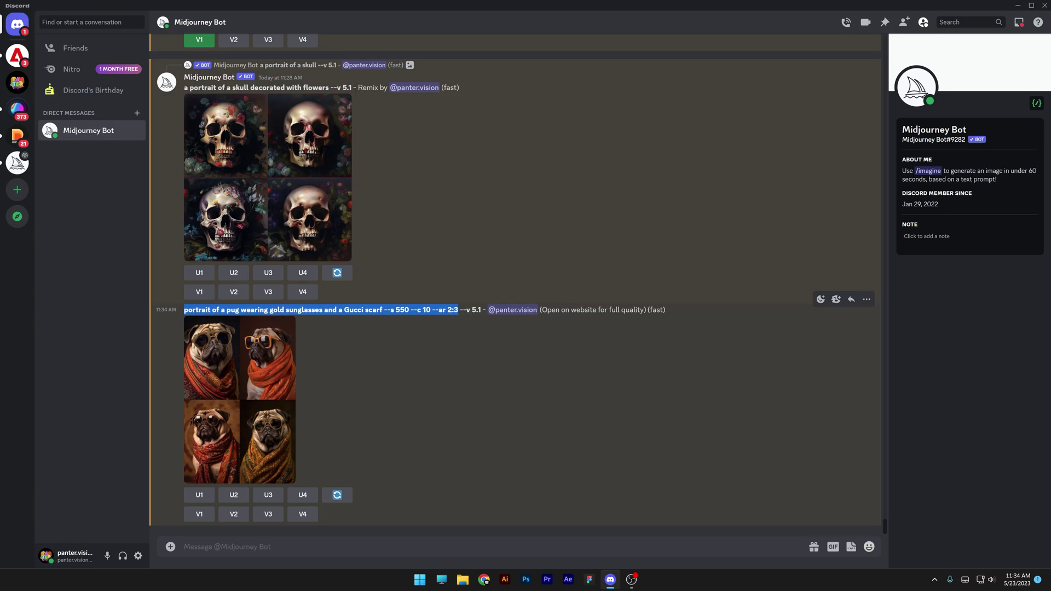
pyautogui.hotkey('ctrl', 'c')
pyautogui.write('/imagine')
pyautogui.press('Tab')
pyautogui.hotkey('ctrl', 'v')
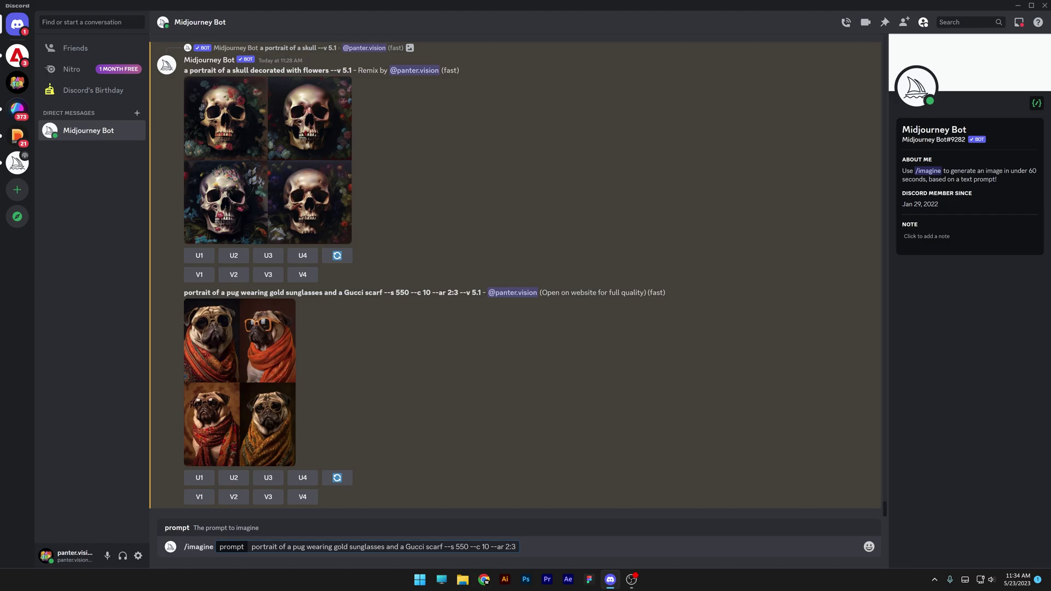
# - Change the copied pug prompt to --s 100 --c 55, submit it and view the resulting grid enlarged
pyautogui.hotkey('shift', 'Left')
pyautogui.hotkey('shift', 'Left')
pyautogui.hotkey('shift', 'Left')
pyautogui.write('100')
pyautogui.hotkey('shift', 'Left')
pyautogui.hotkey('shift', 'Left')
pyautogui.write('50')
pyautogui.press('Return')
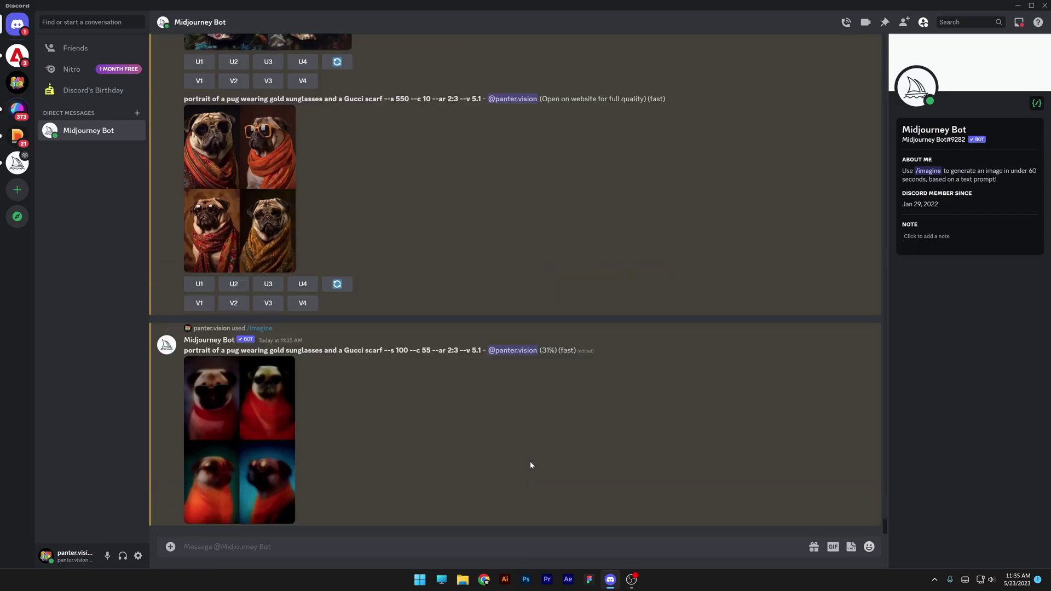
pyautogui.click(239, 400)
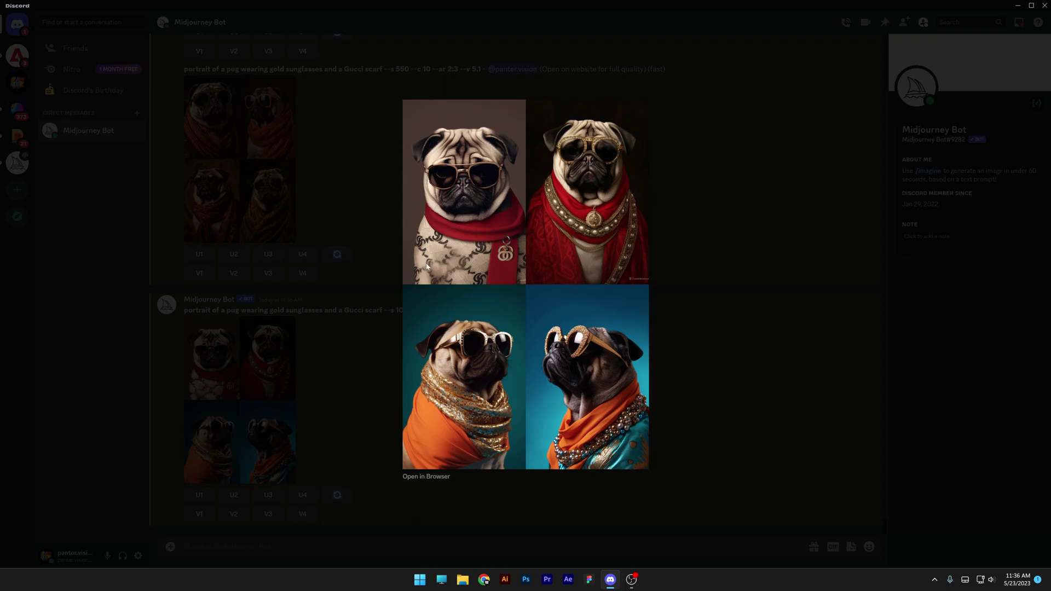
pyautogui.click(352, 310)
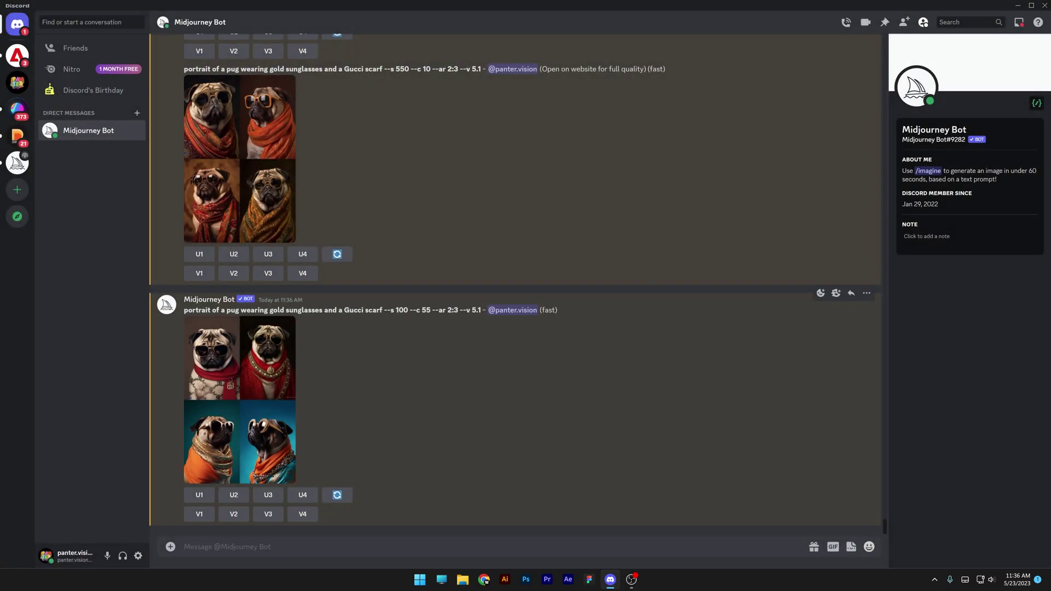
# - Review the new pug prompt's stylize, chaos and aspect ratio parameters against its enlarged grid, and compare it with the previous pug grid
pyautogui.moveTo(345, 310); pyautogui.dragTo(383, 310)
pyautogui.press('Escape')
pyautogui.moveTo(391, 310); pyautogui.dragTo(409, 310)
pyautogui.click(381, 374)
pyautogui.click(282, 375)
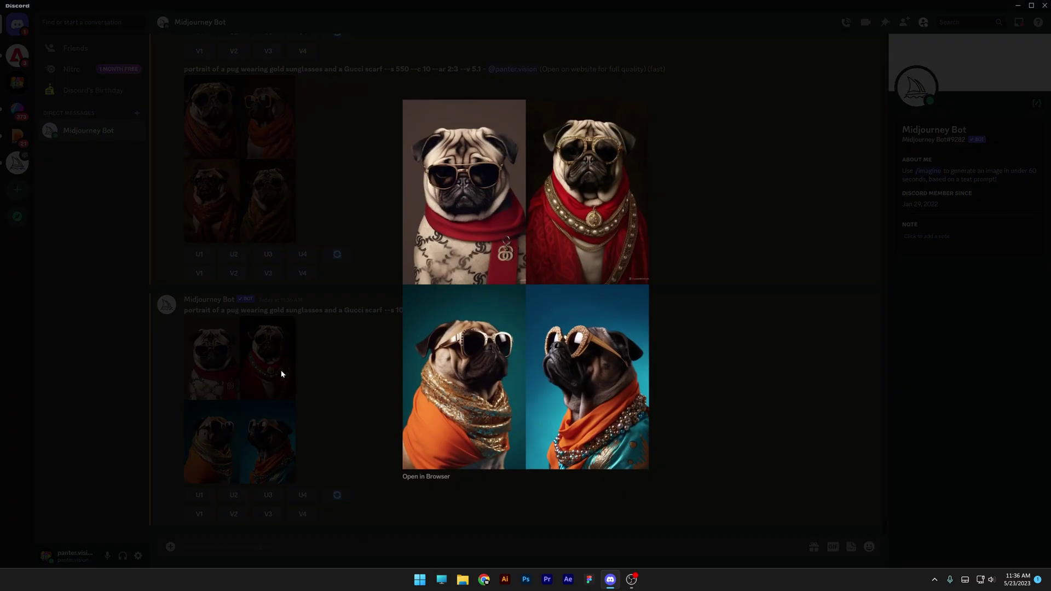
pyautogui.click(282, 375)
pyautogui.moveTo(416, 309); pyautogui.dragTo(431, 309)
pyautogui.click(360, 348)
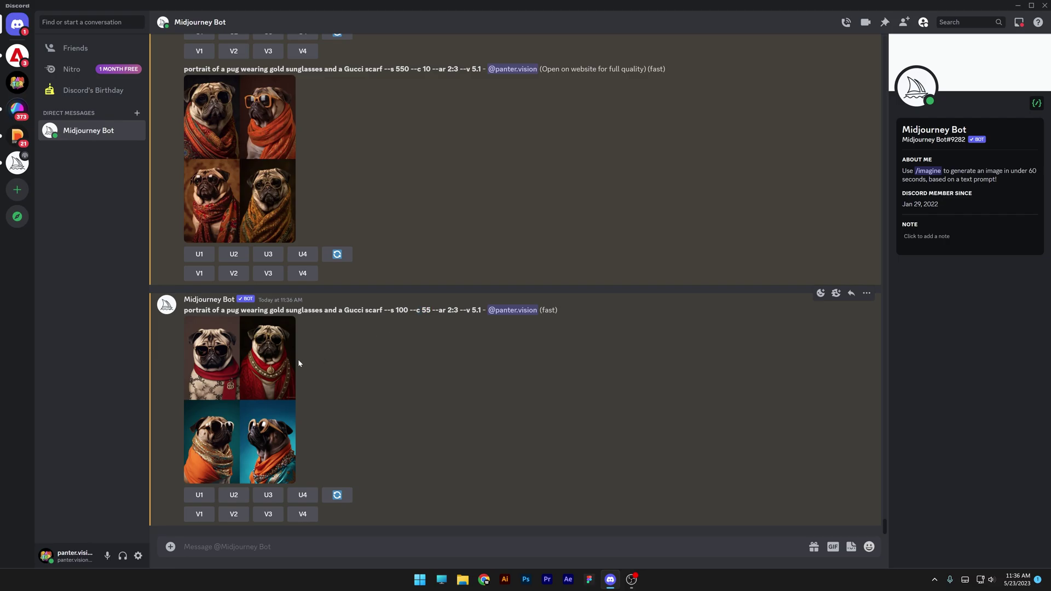
pyautogui.click(250, 365)
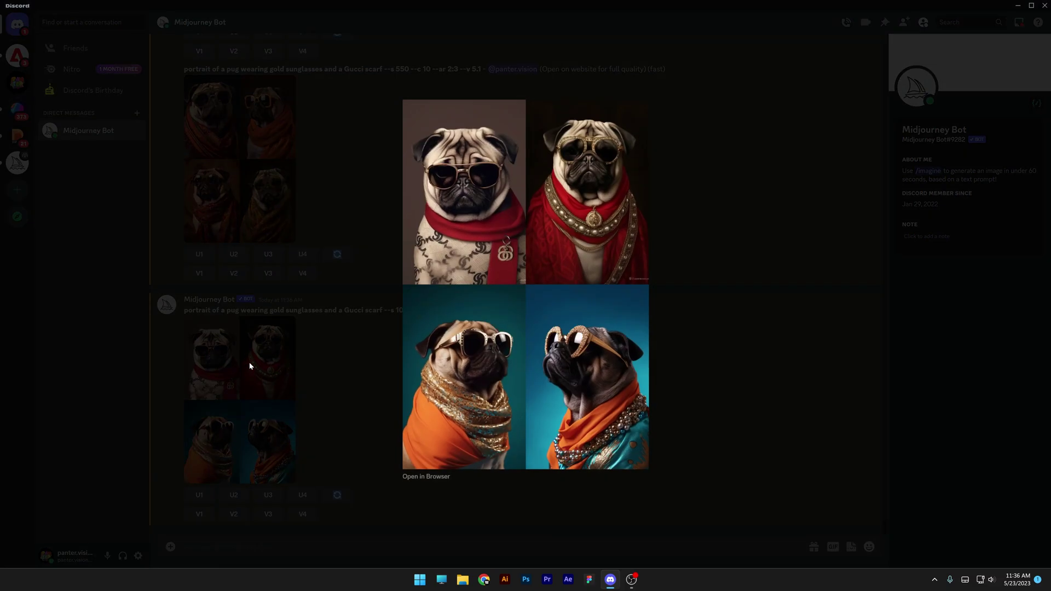
pyautogui.click(249, 362)
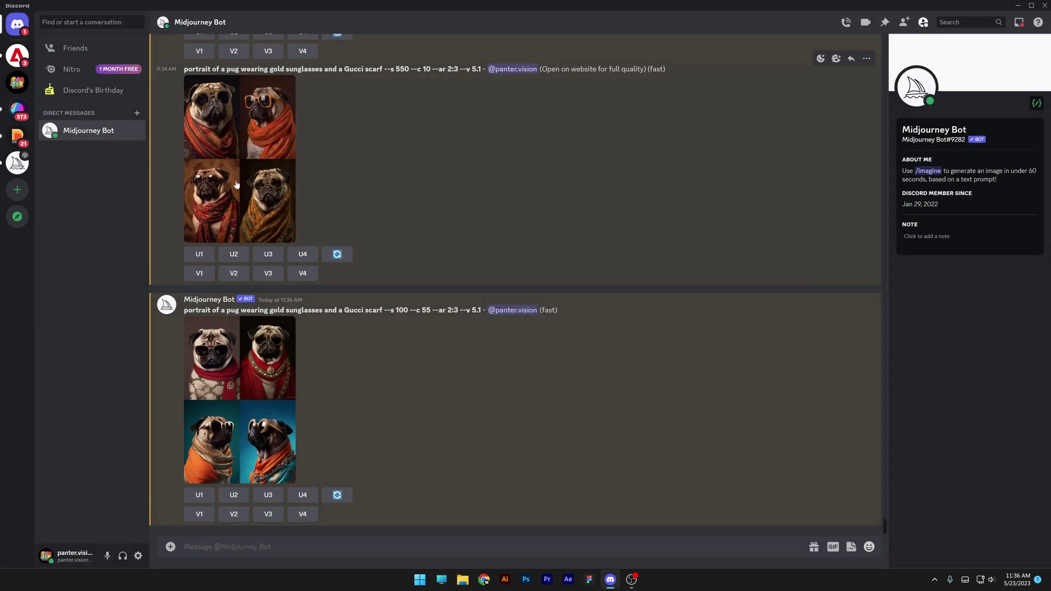
pyautogui.click(235, 179)
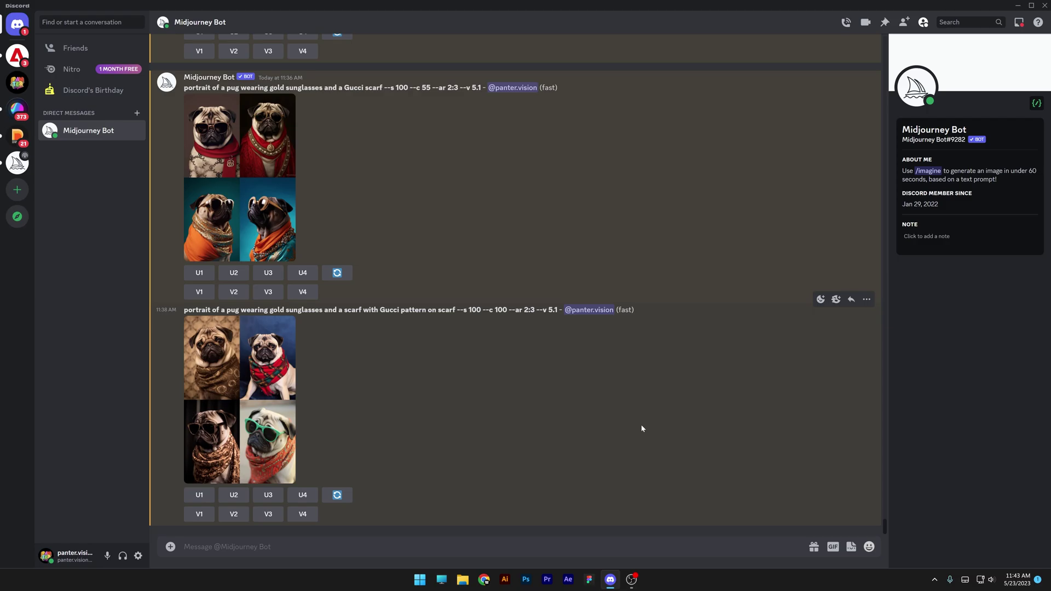
# - Generate "flower ornament --tile" through /imagine and view the resulting pattern grid enlarged
pyautogui.scroll(15, 600, 337)
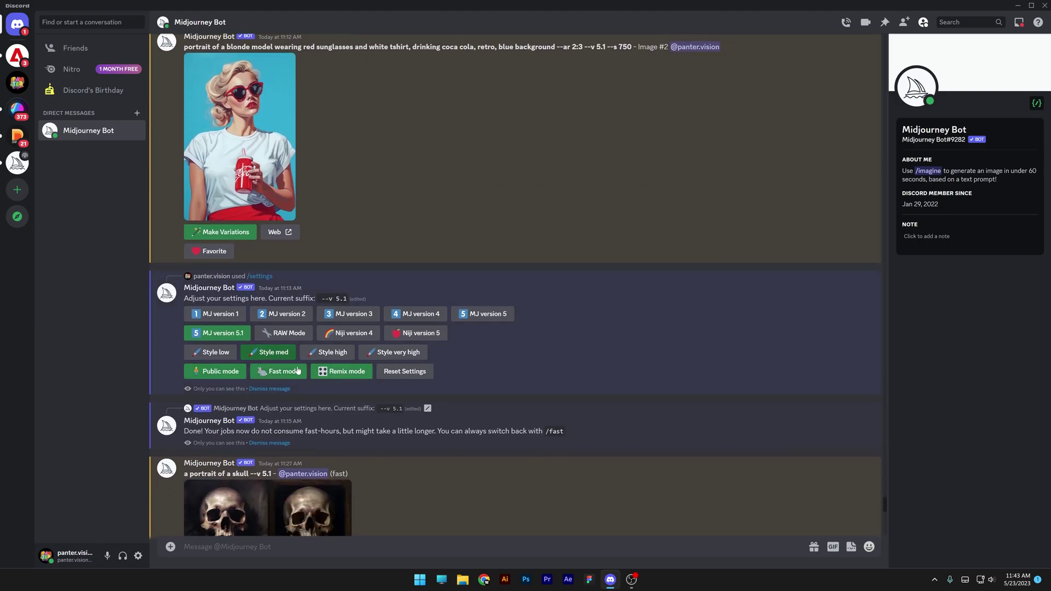
pyautogui.scroll(-15, 504, 441)
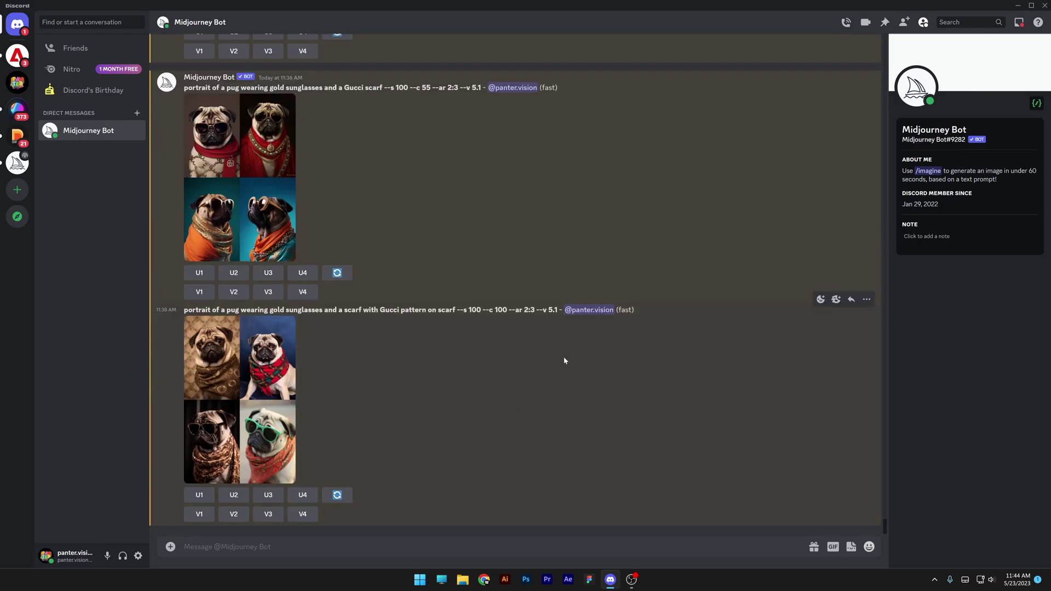
pyautogui.write('/imagi')
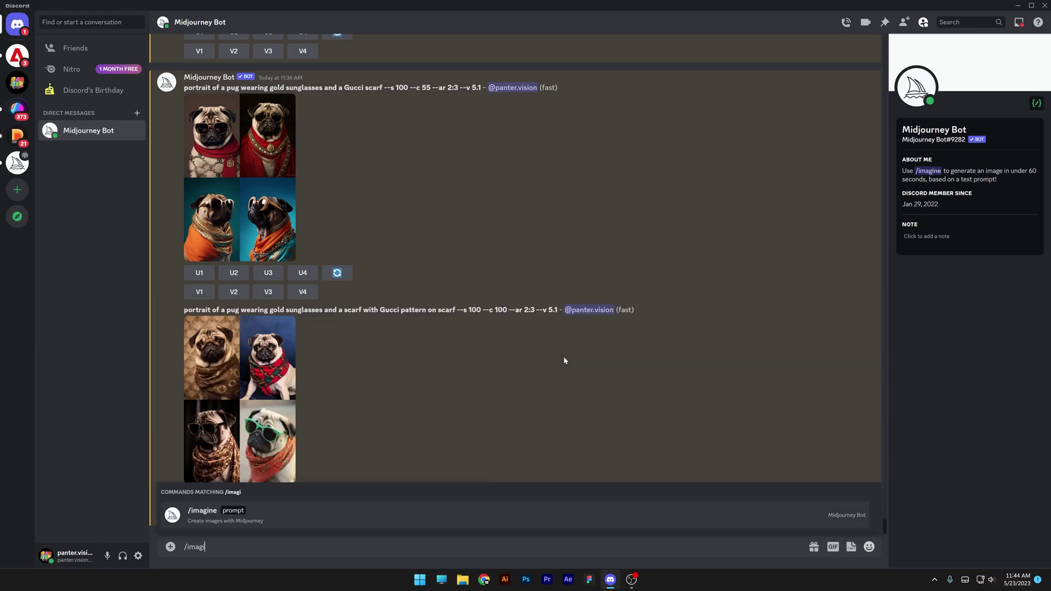
pyautogui.press('Tab')
pyautogui.write('flower')
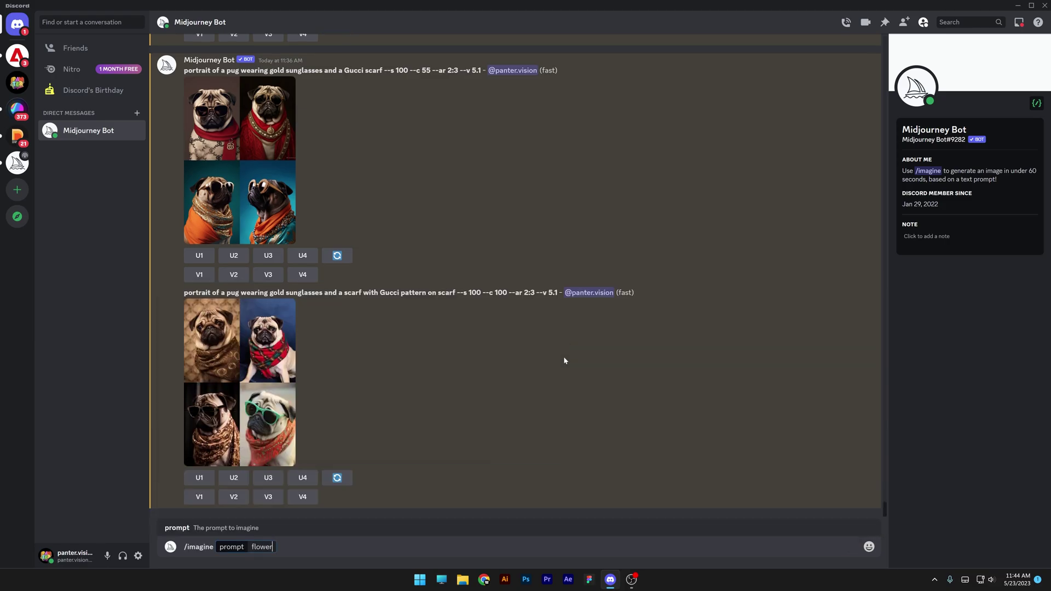
pyautogui.write(' ornament --tile')
pyautogui.press('Return')
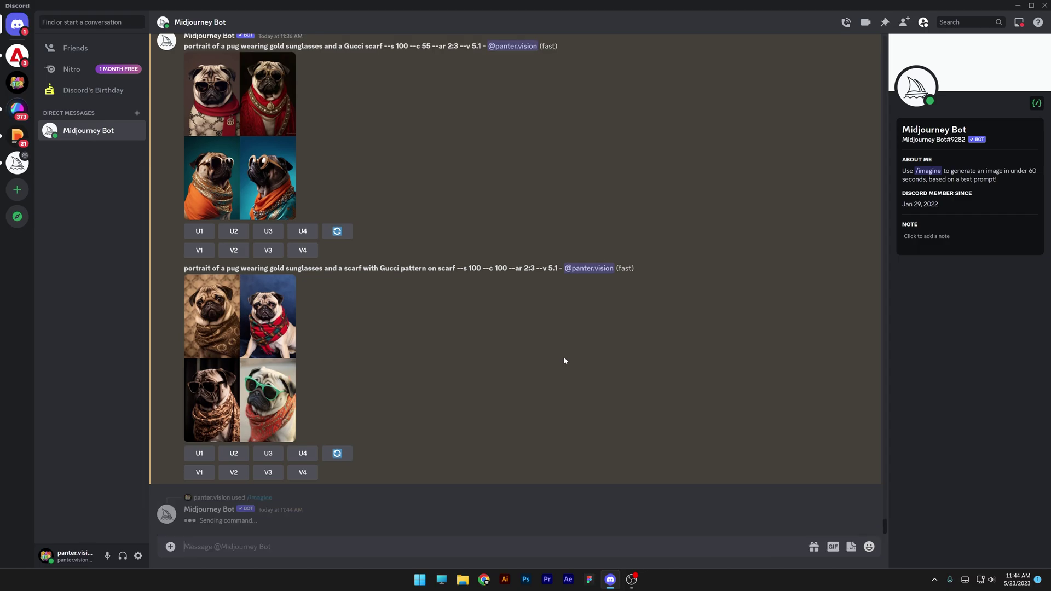
pyautogui.click(294, 366)
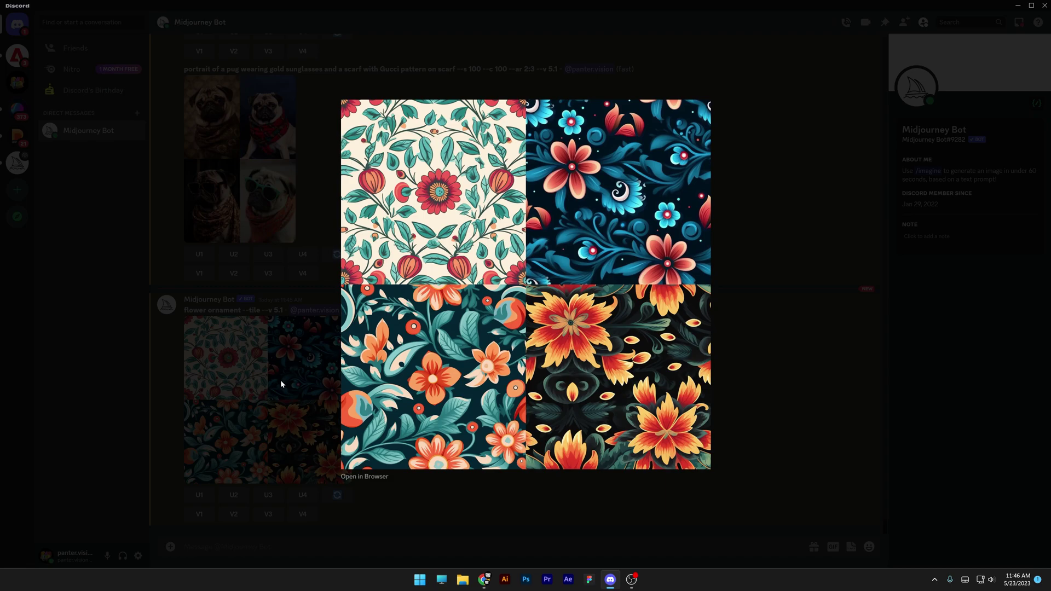
pyautogui.click(280, 380)
# - Upscale the second flower pattern, load it into the Seamless Texture Checker at pycheung.com/checker in the browser and adjust the tiling scale
pyautogui.click(234, 495)
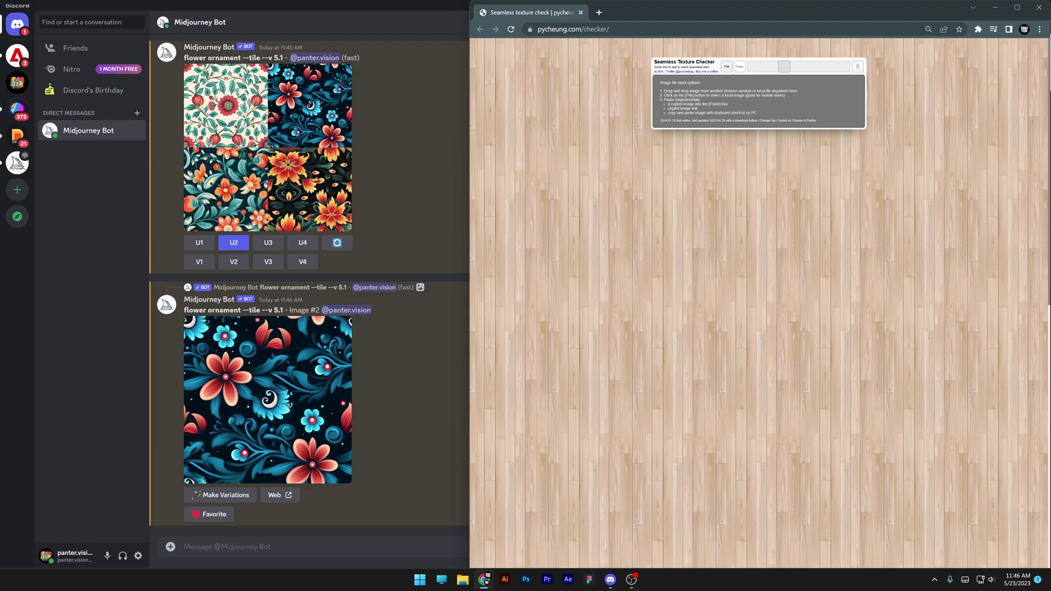
pyautogui.click(542, 31)
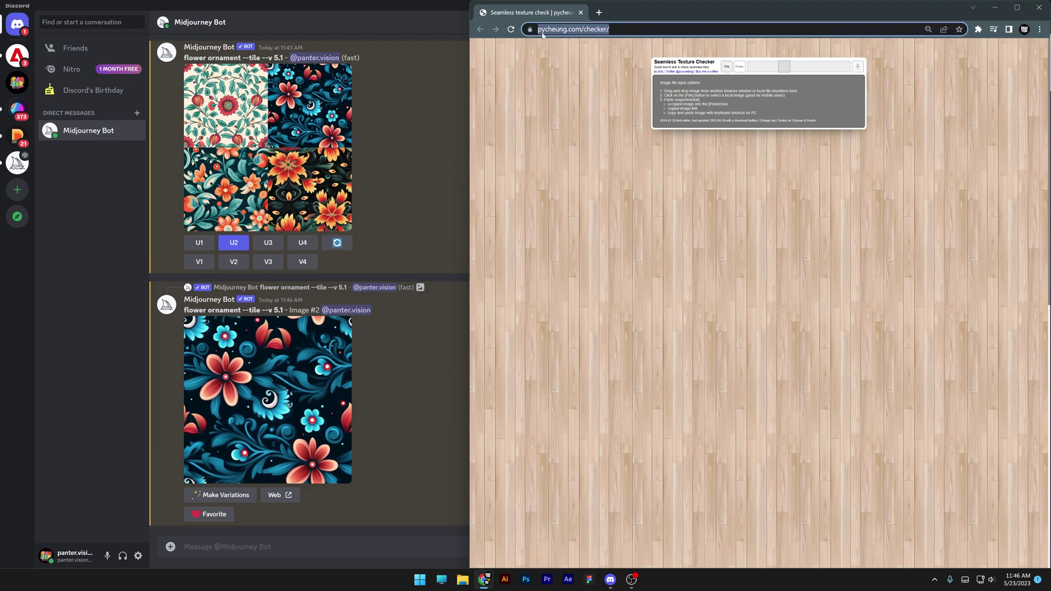
pyautogui.click(606, 29)
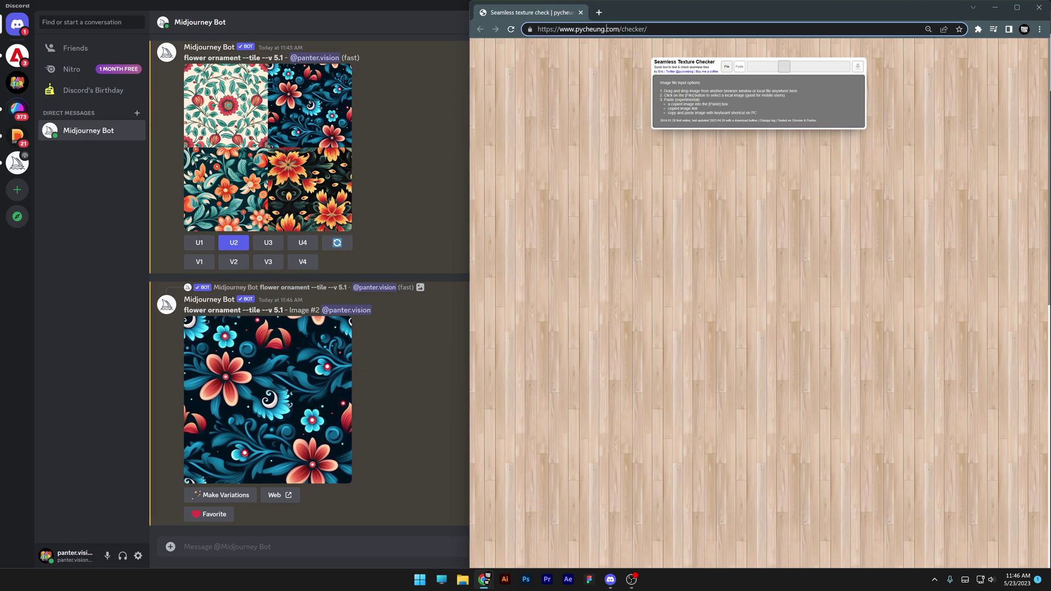
pyautogui.moveTo(247, 382); pyautogui.dragTo(751, 259)
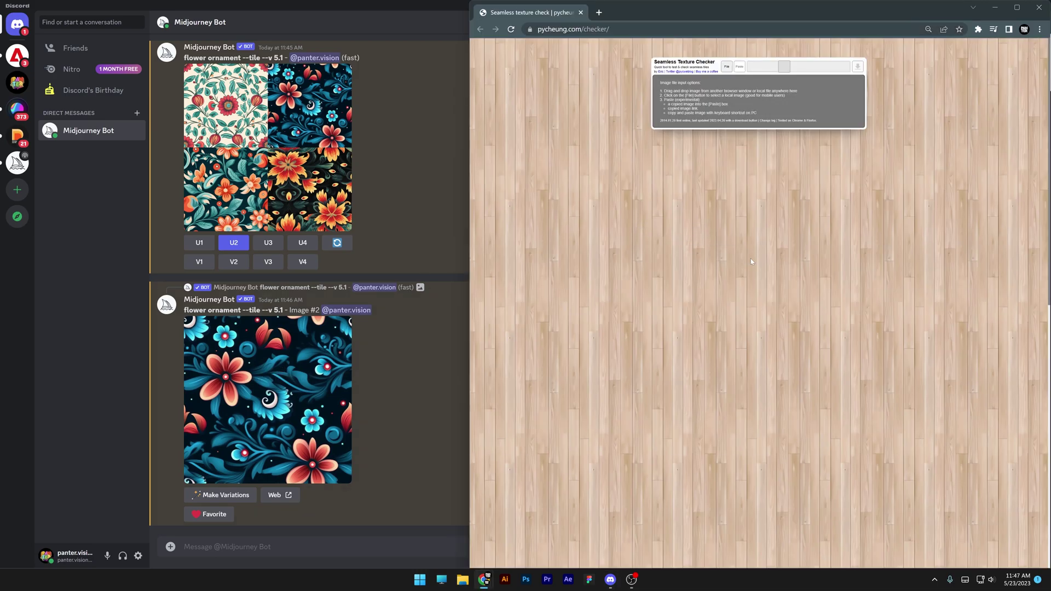
pyautogui.moveTo(785, 67); pyautogui.dragTo(805, 74)
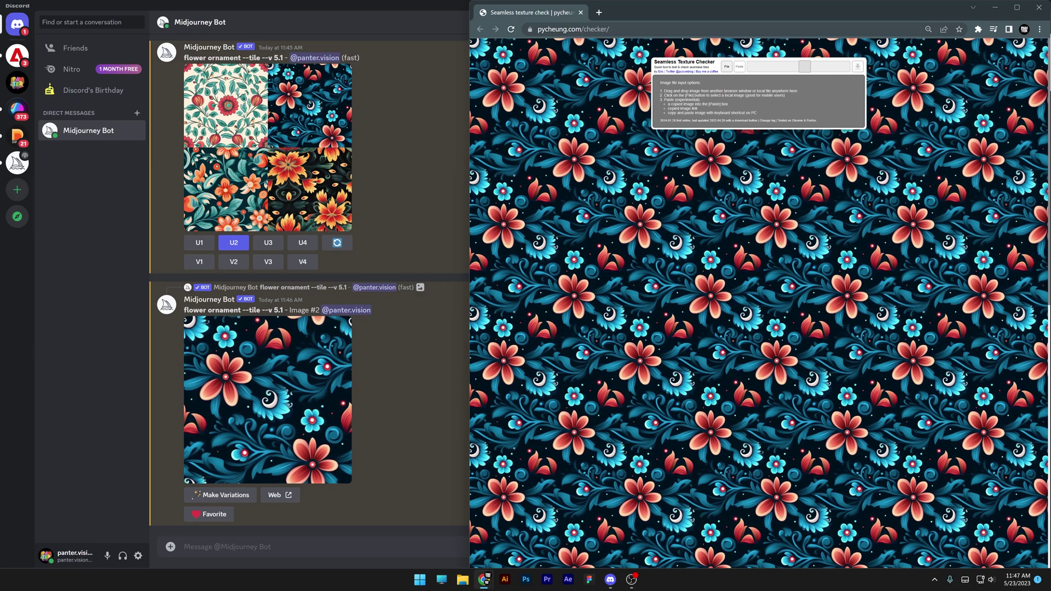
# - Switch back to Discord, send the high-fashion portrait of the woman in the pink suit to the bot chat and copy the image's link
pyautogui.hotkey('alt', 'Tab')
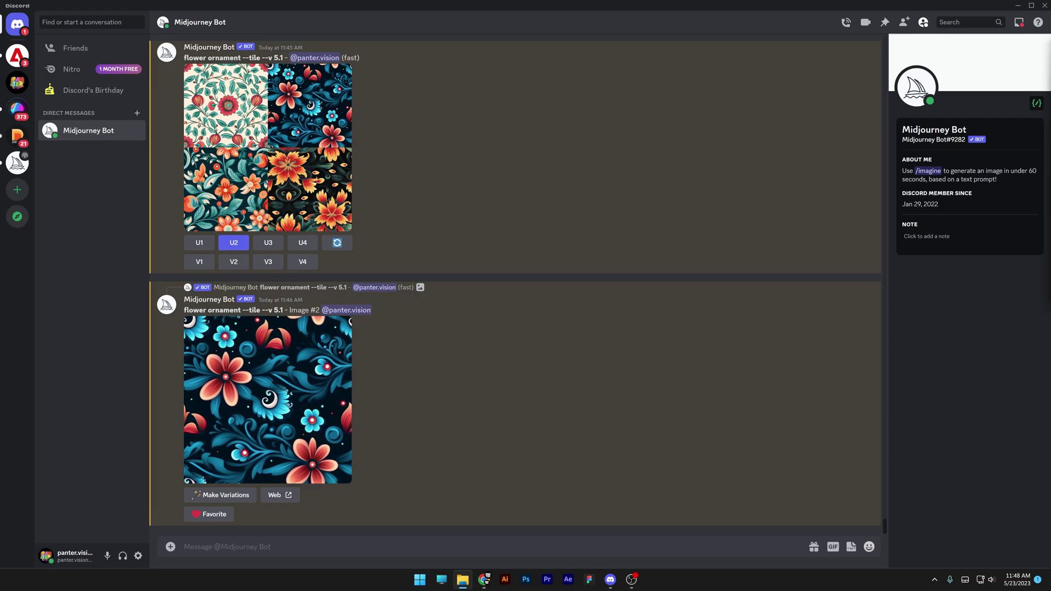
pyautogui.moveTo(1040, 144); pyautogui.dragTo(511, 399)
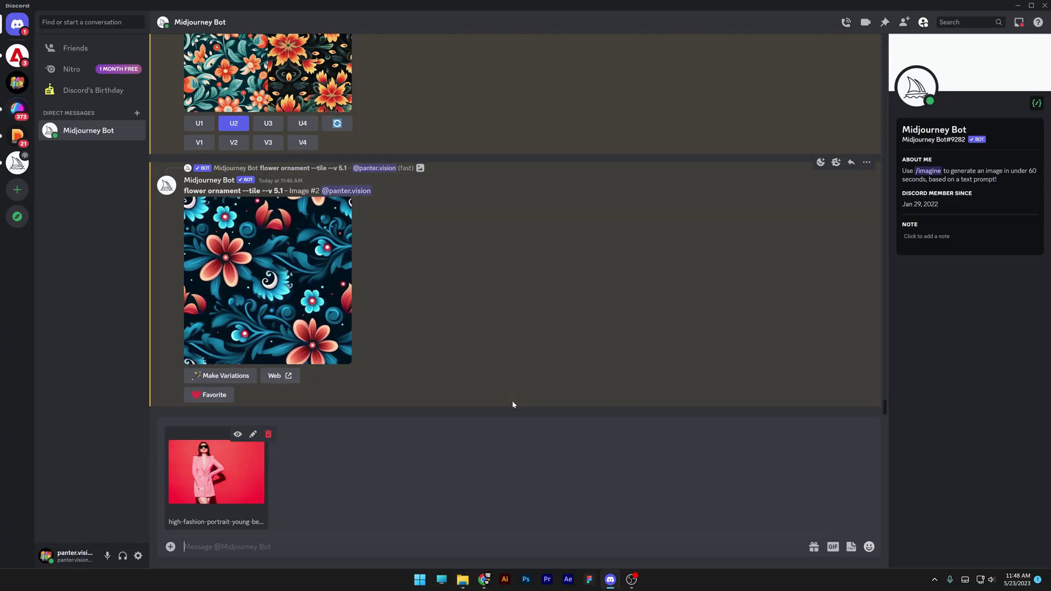
pyautogui.press('Return')
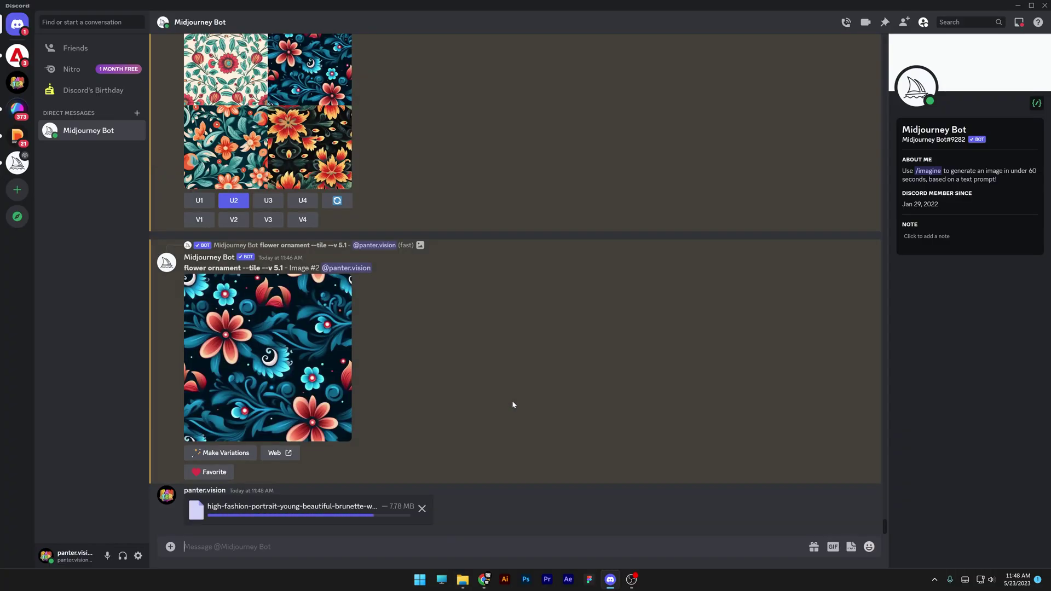
pyautogui.rightClick(329, 414)
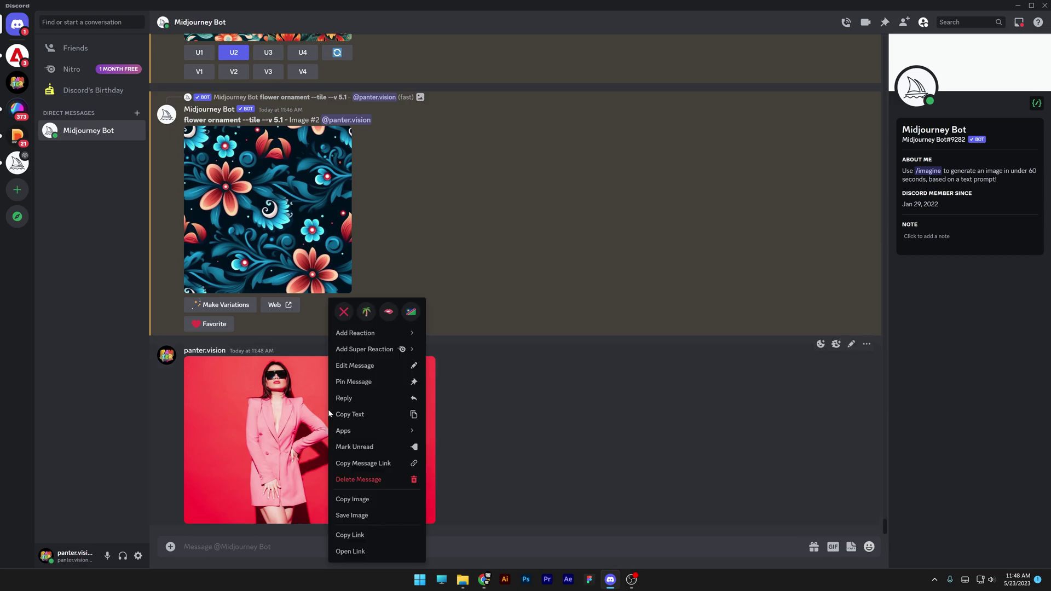
pyautogui.click(350, 535)
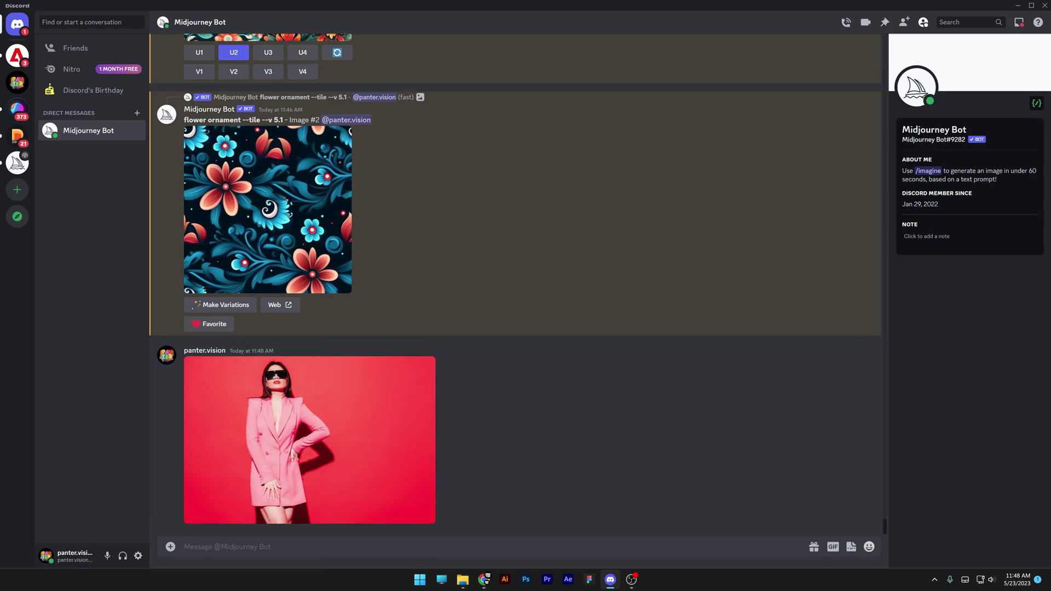
# - Submit the copied image link with "on a fashion show, octane render --ar 3:2" through /imagine and view the resulting grid enlarged
pyautogui.write('/imagine')
pyautogui.press('Tab')
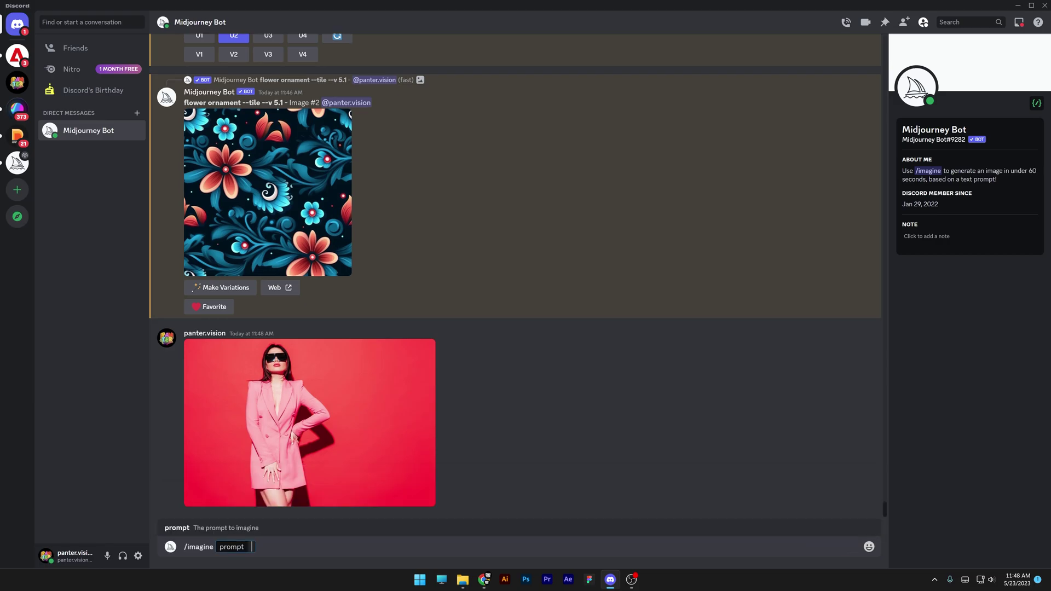
pyautogui.hotkey('ctrl', 'v')
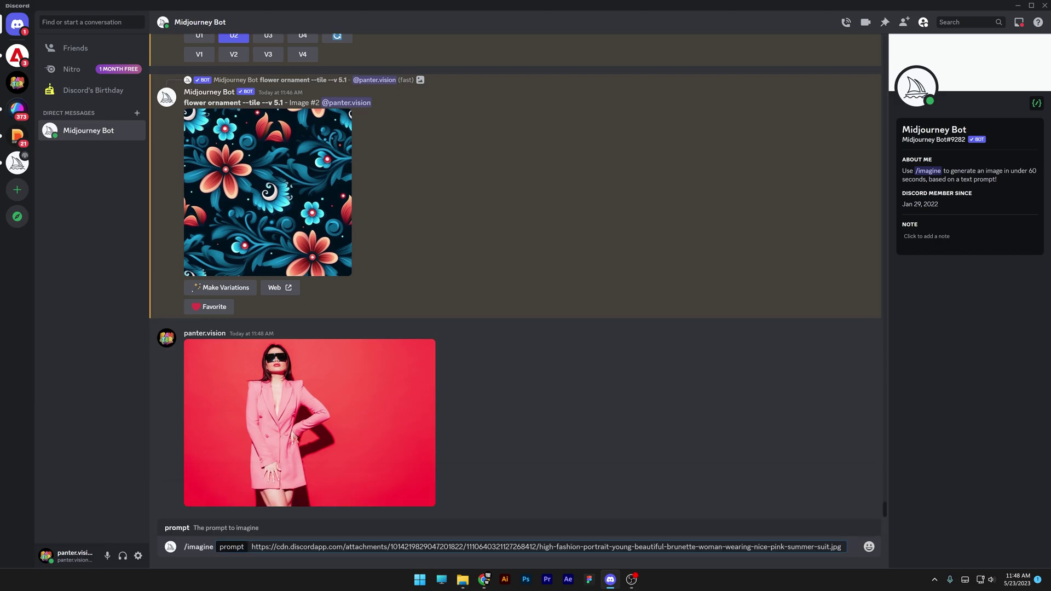
pyautogui.write('on a fashion')
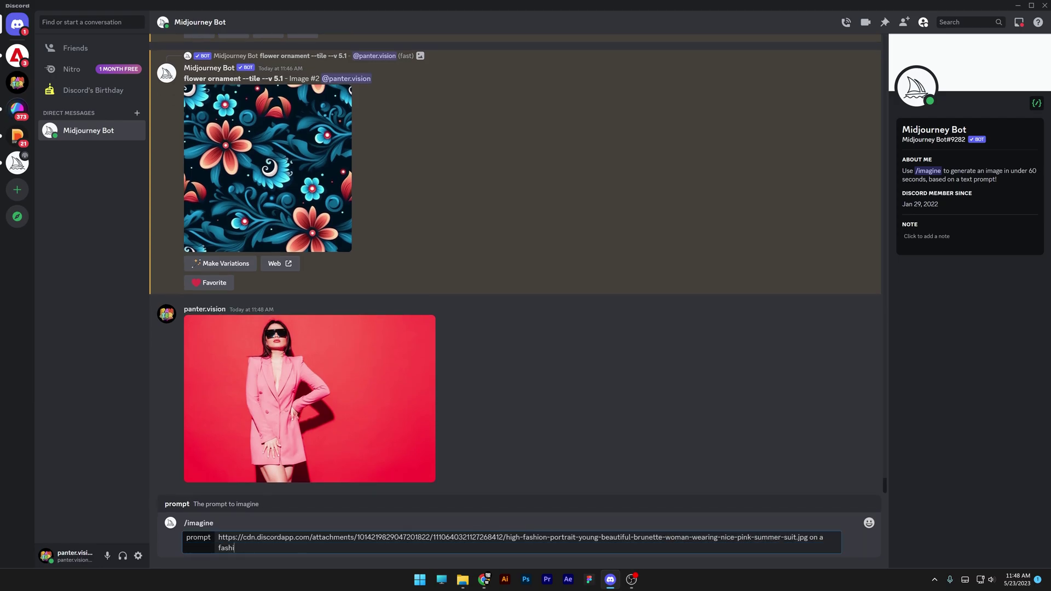
pyautogui.write(' show, octane red')
pyautogui.press('BackSpace')
pyautogui.write('nder --ar 3:2')
pyautogui.press('Return')
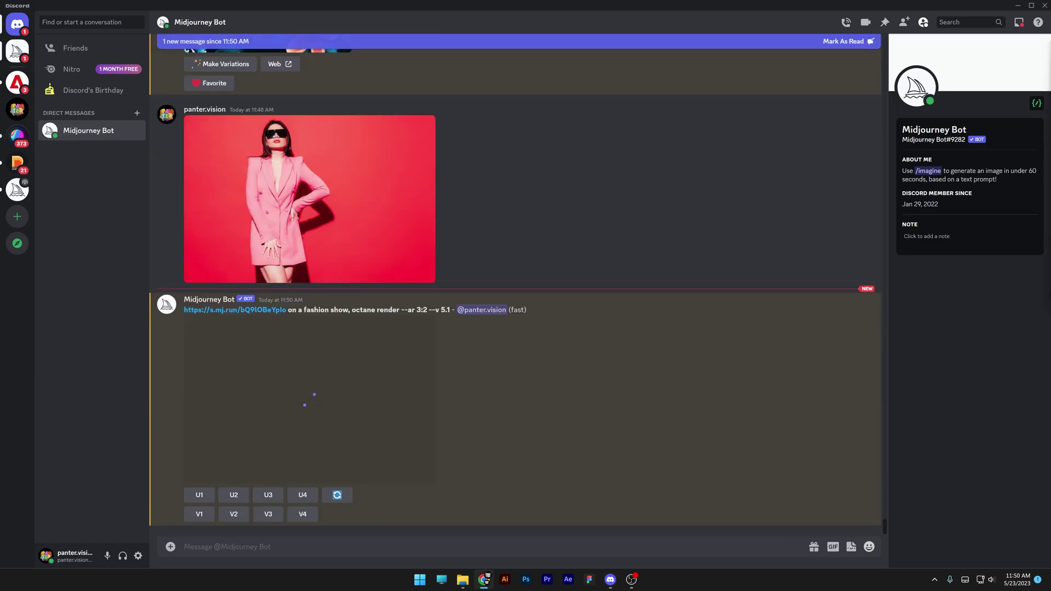
pyautogui.click(307, 397)
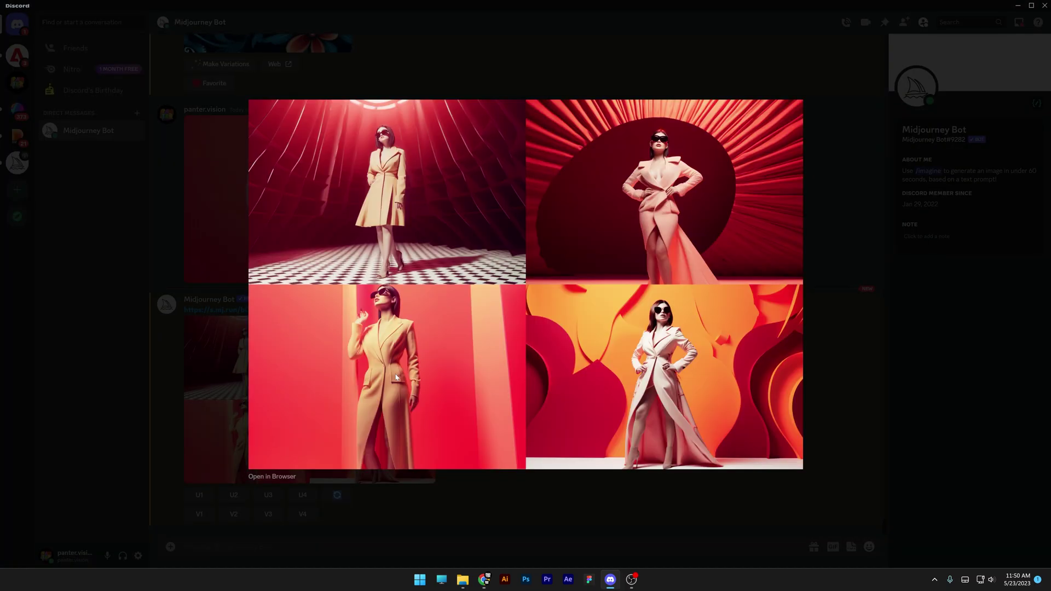
pyautogui.click(619, 505)
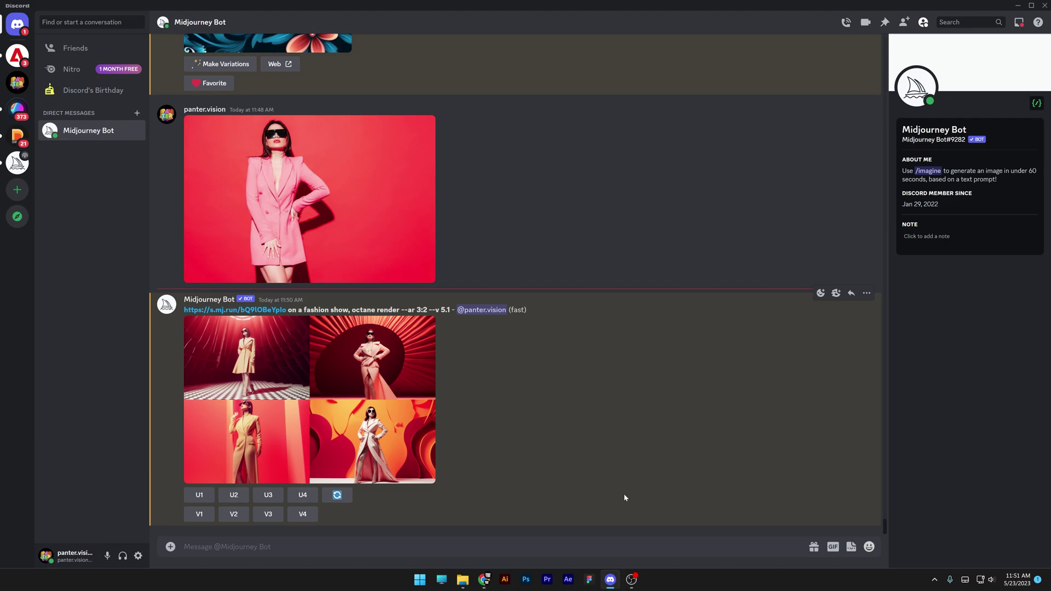
# - Run /describe on the photo of the man in a beanie and black puffer jacket to obtain prompt suggestions
pyautogui.write('/')
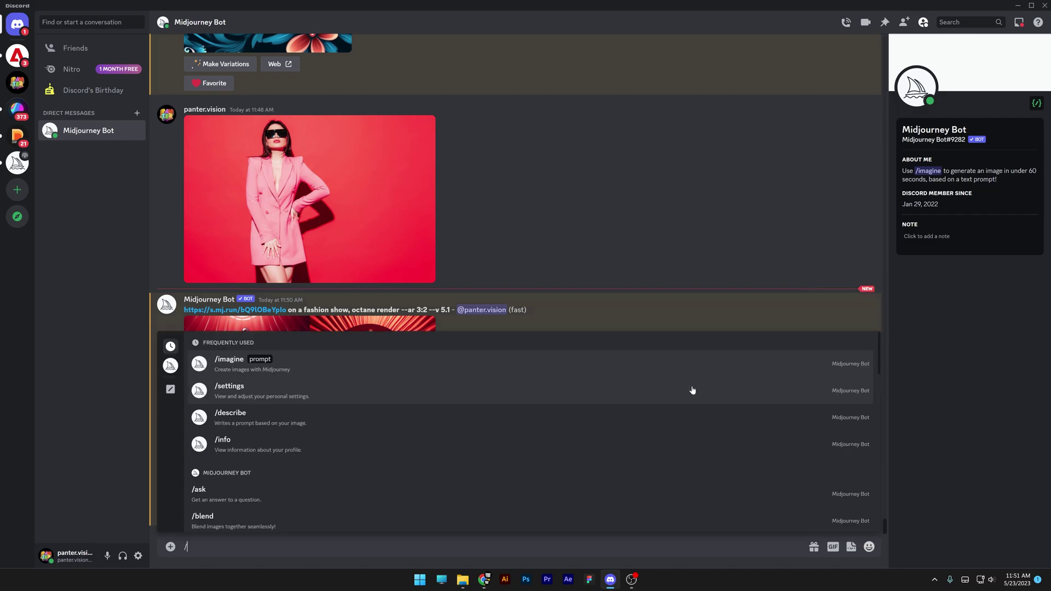
pyautogui.write('d')
pyautogui.press('Return')
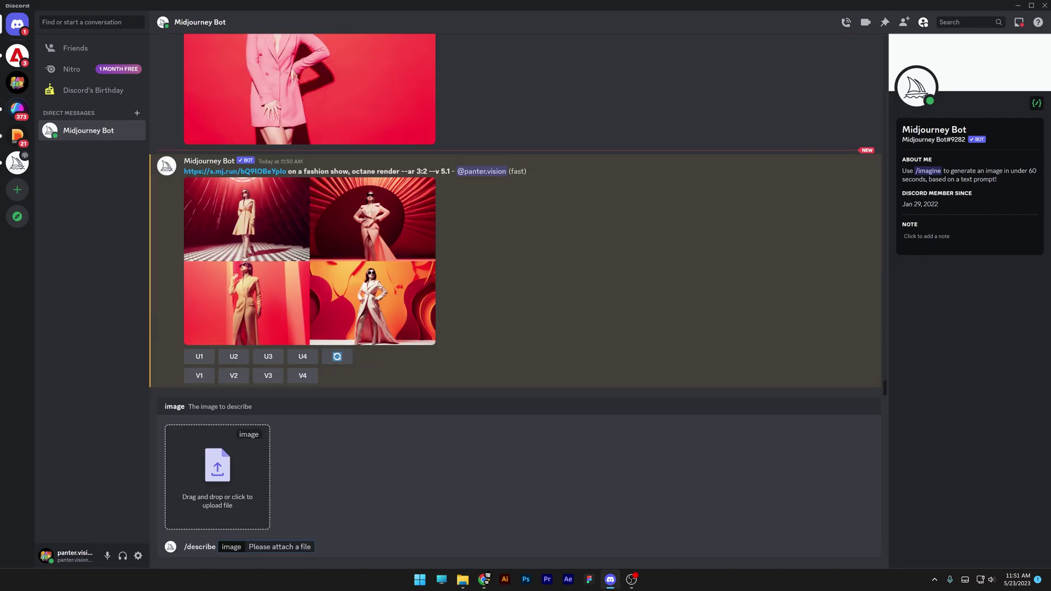
pyautogui.moveTo(768, 196); pyautogui.dragTo(218, 467)
pyautogui.press('Return')
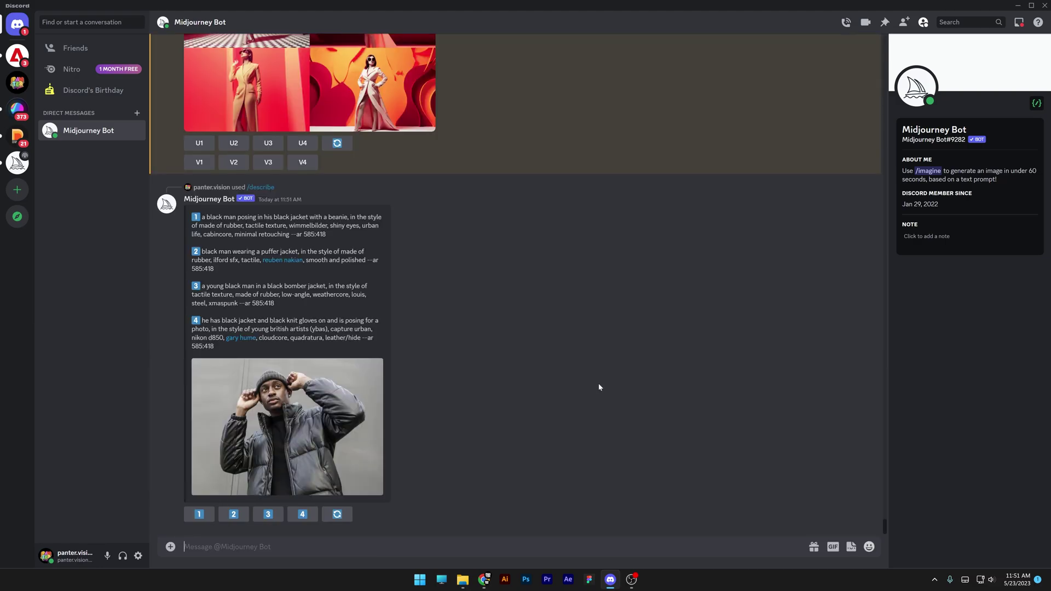
# - Review the four prompts suggested by /describe and enlarge the source photo of the man in the puffer jacket
pyautogui.moveTo(202, 216); pyautogui.dragTo(311, 403)
pyautogui.click(311, 402)
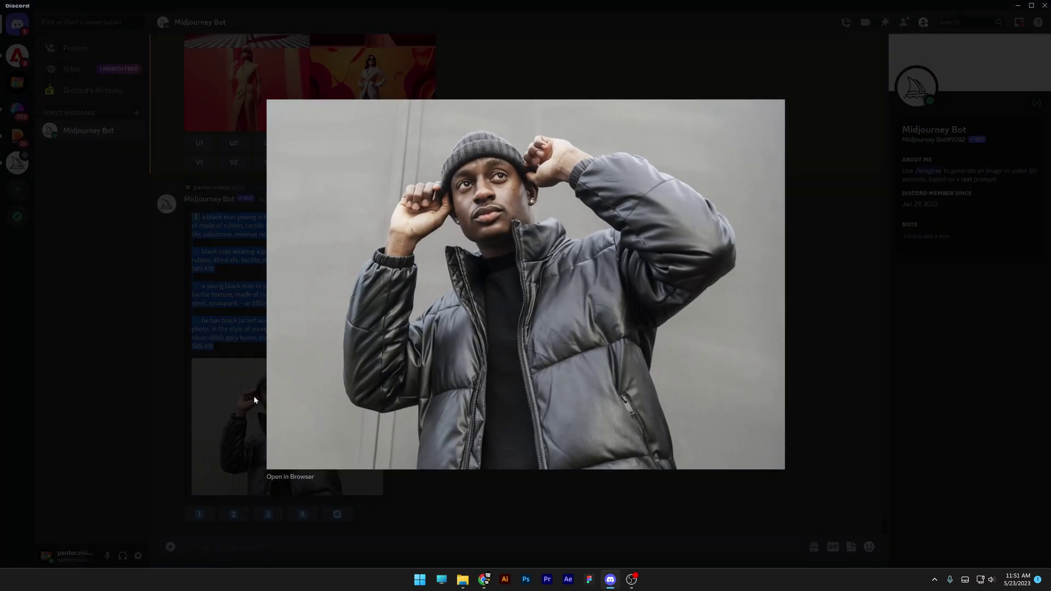
pyautogui.click(211, 390)
pyautogui.moveTo(201, 217); pyautogui.dragTo(375, 342)
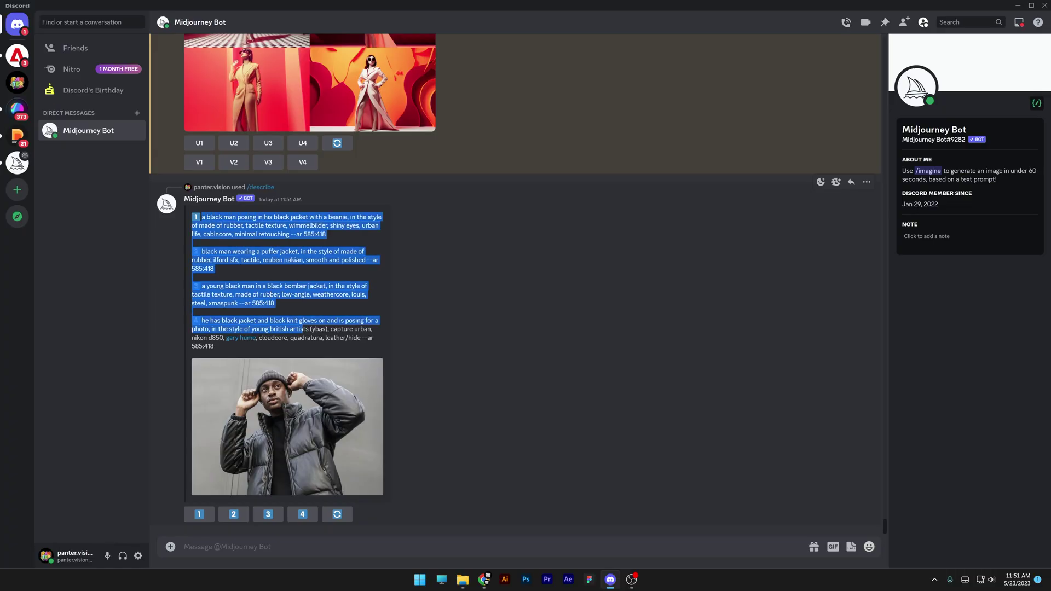
pyautogui.click(284, 303)
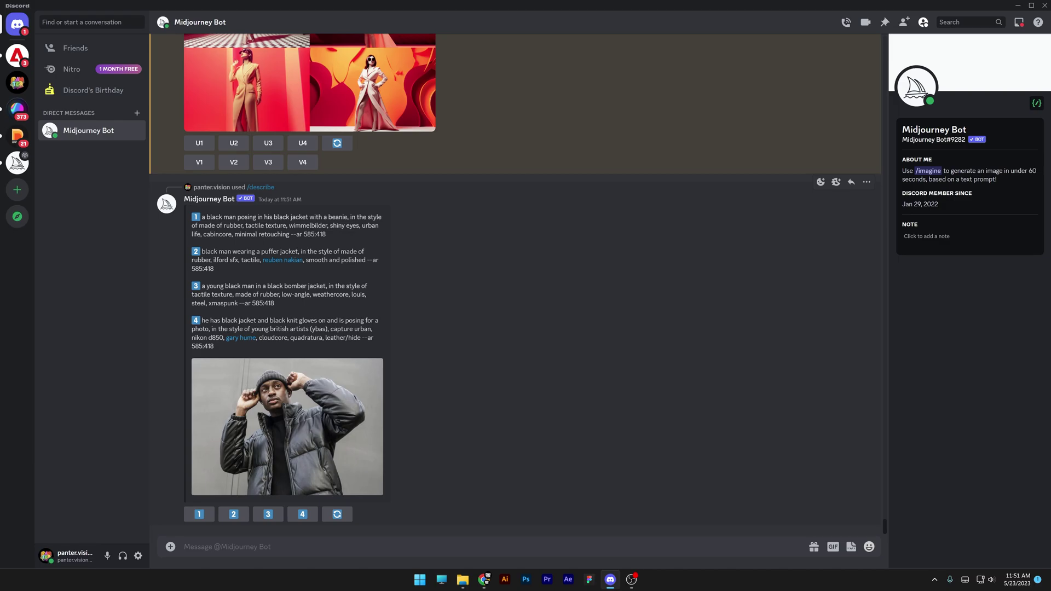
# - Generate images from the first suggested prompt, submitting it unchanged, and view the resulting grid enlarged
pyautogui.click(211, 516)
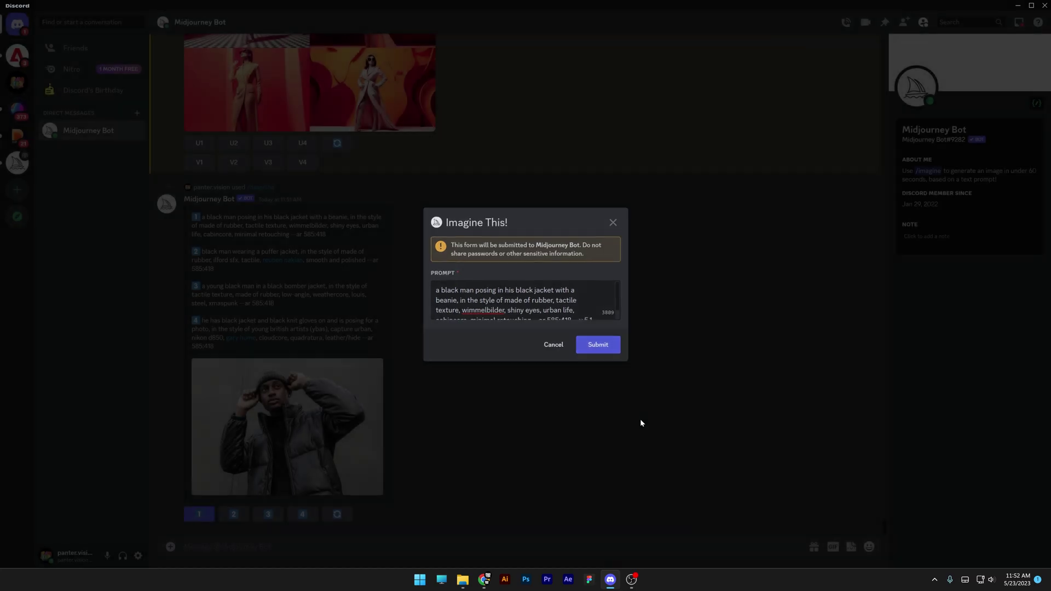
pyautogui.click(305, 370)
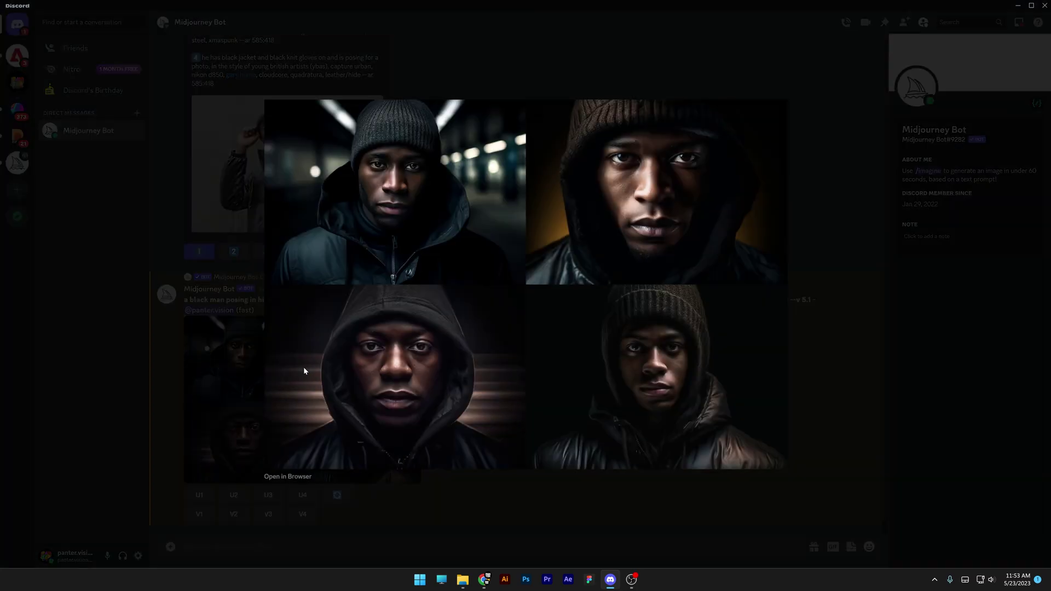
pyautogui.click(201, 334)
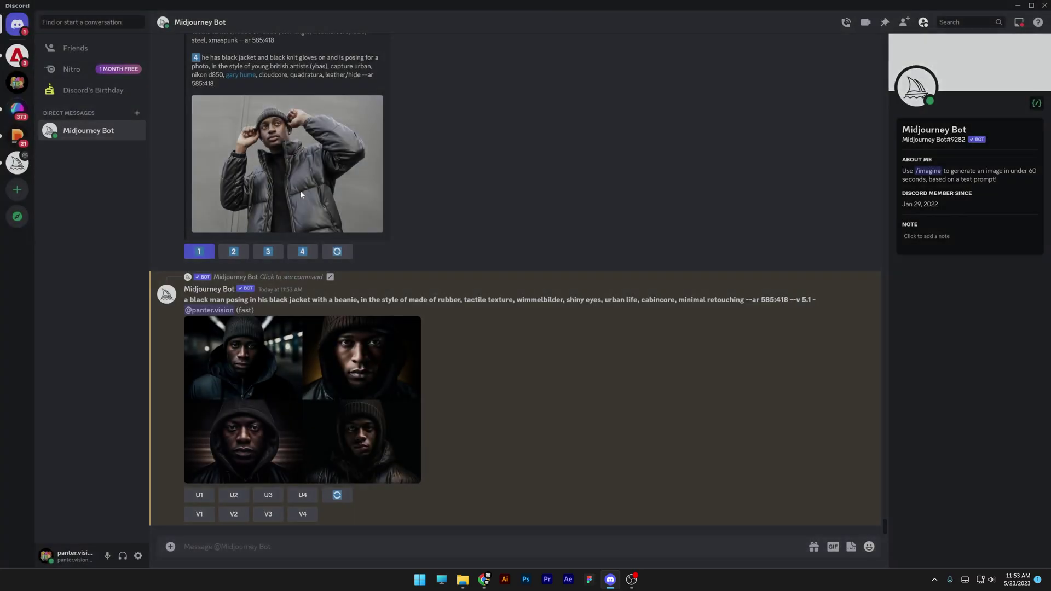
# - Compare the source photo and the first suggested prompt with the generated grid of portraits
pyautogui.click(300, 195)
pyautogui.click(239, 267)
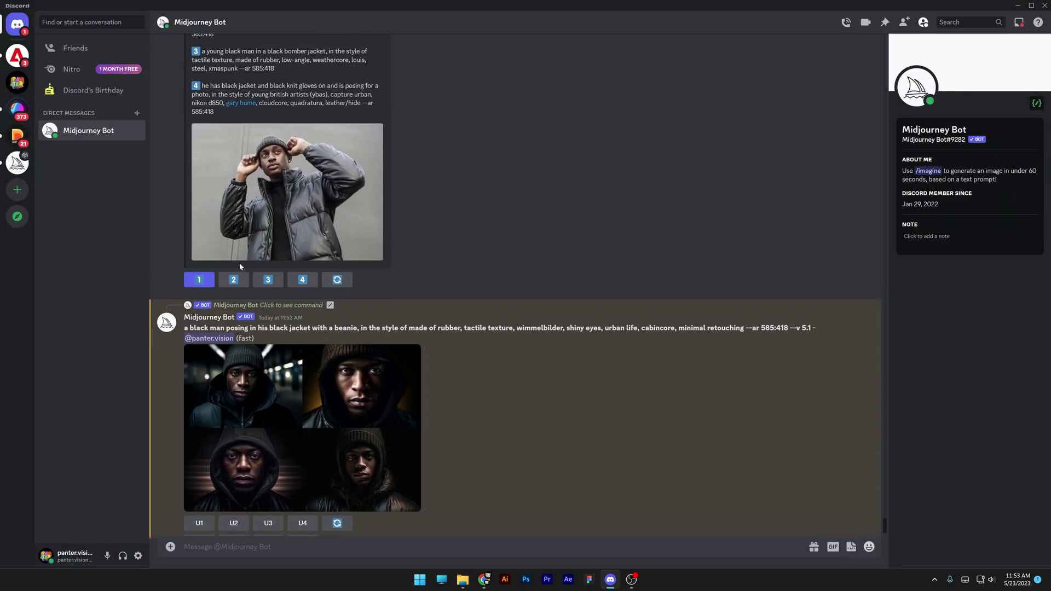
pyautogui.scroll(3, 239, 263)
pyautogui.tripleClick(376, 107)
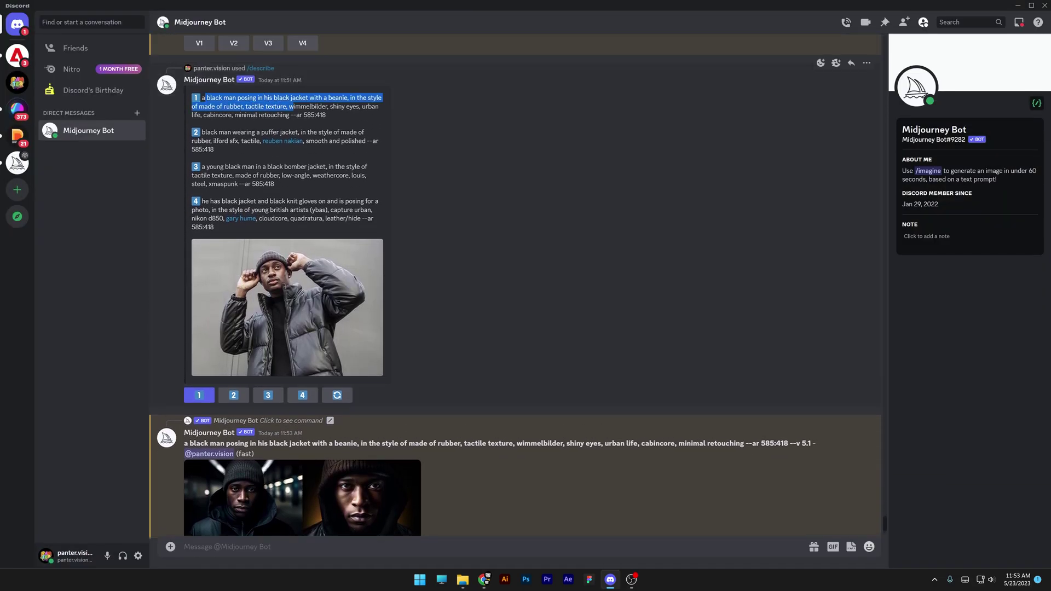
pyautogui.scroll(-3, 411, 192)
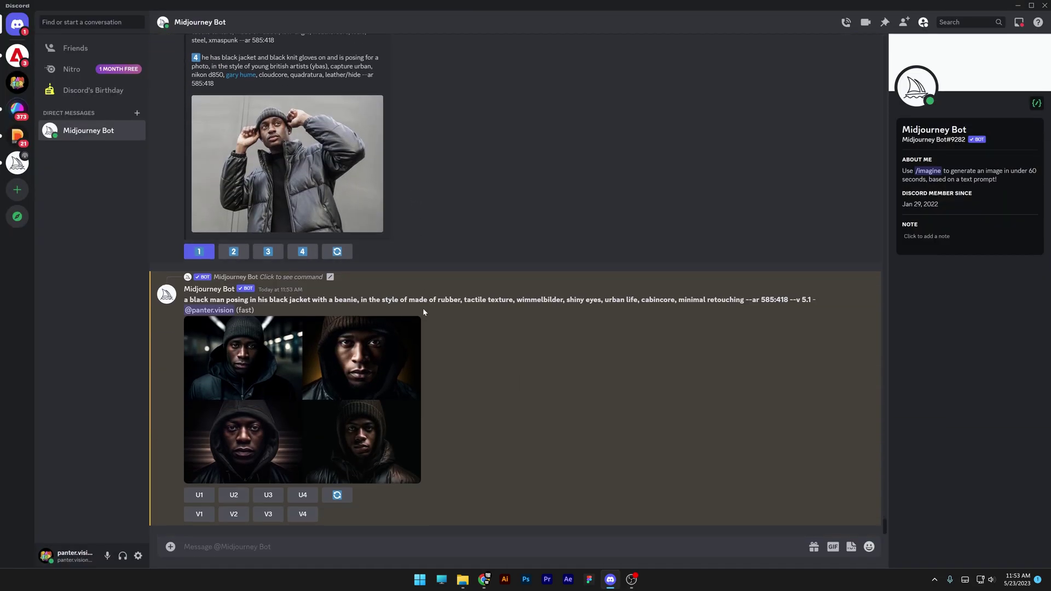
pyautogui.click(373, 396)
pyautogui.press('Escape')
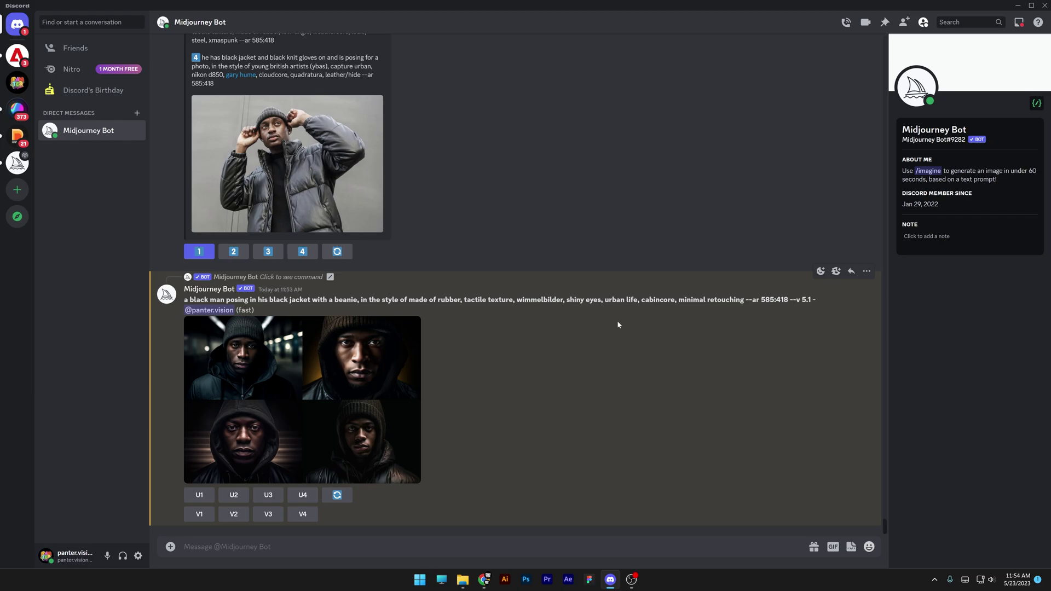
# - Delete the generated portrait grid from the chat by reacting to its message with the red X emoji
pyautogui.click(821, 271)
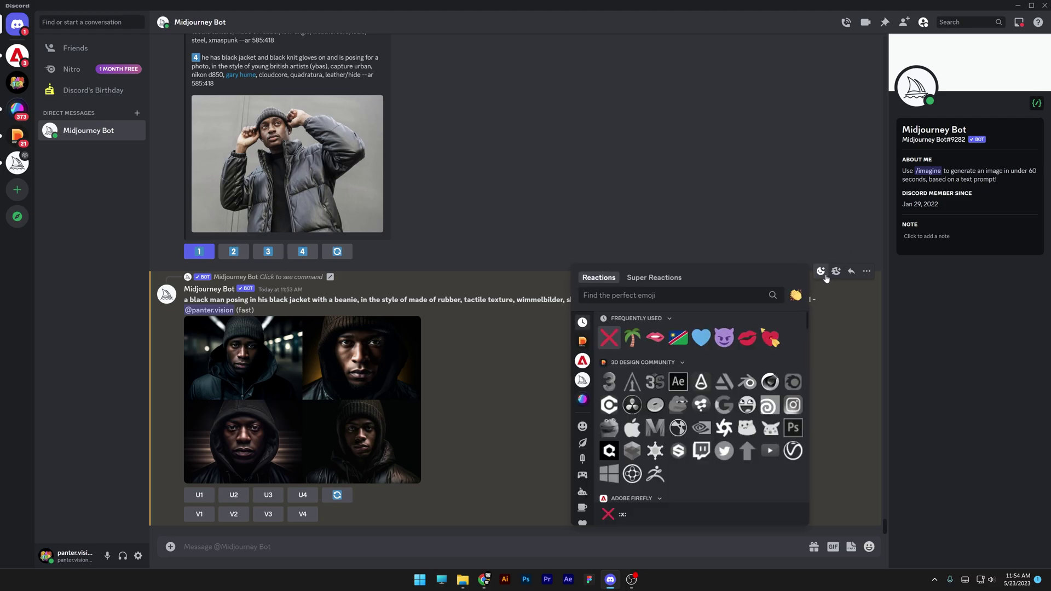
pyautogui.write('x')
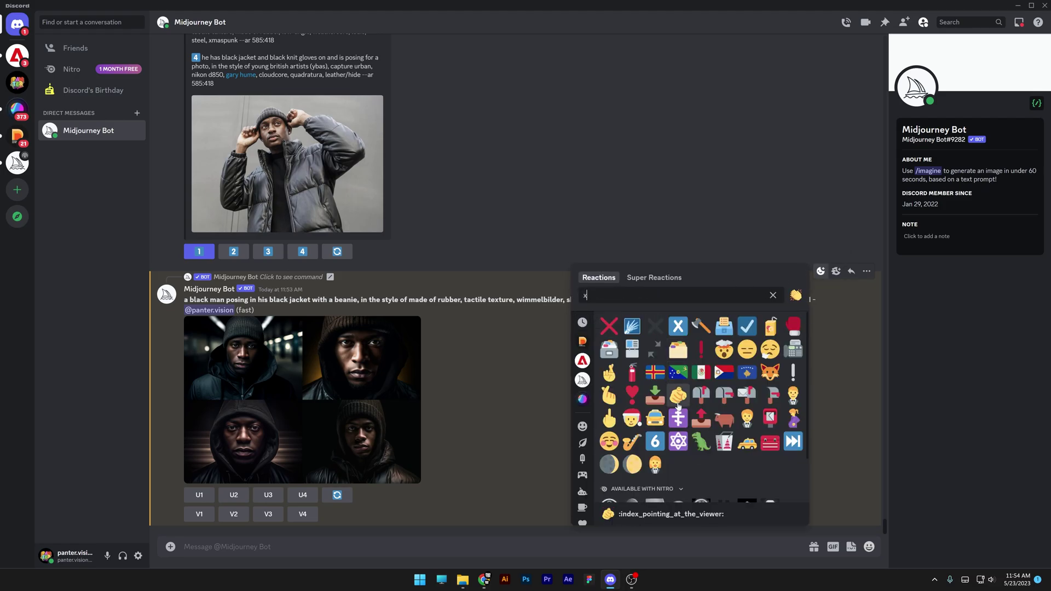
pyautogui.click(610, 328)
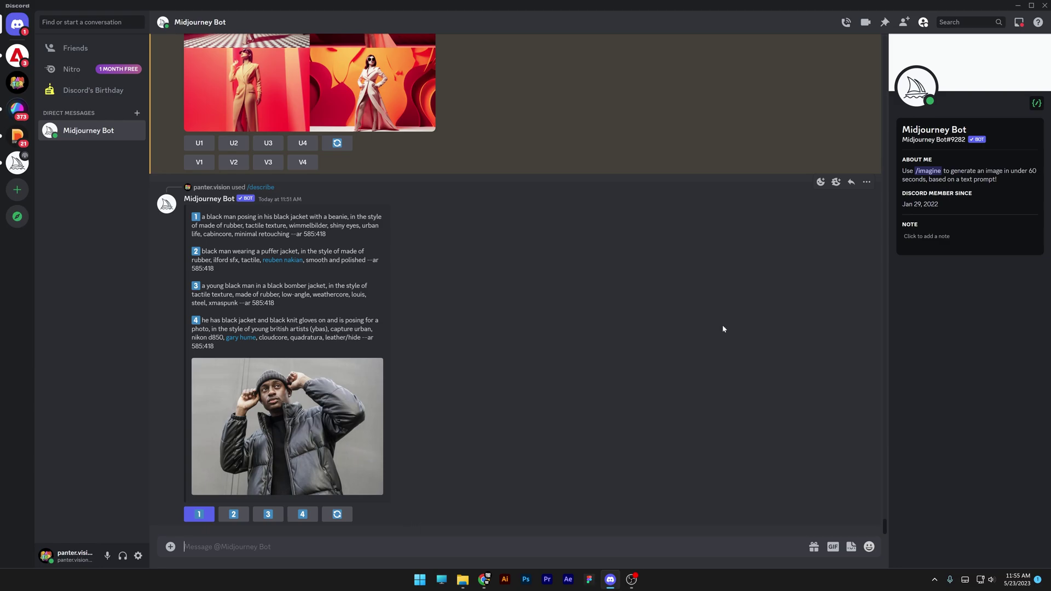
# - Switch to the Midjourney website in the browser, browse the Community Feed and open the yellow robotic skull image's details
pyautogui.hotkey('alt', 'Tab')
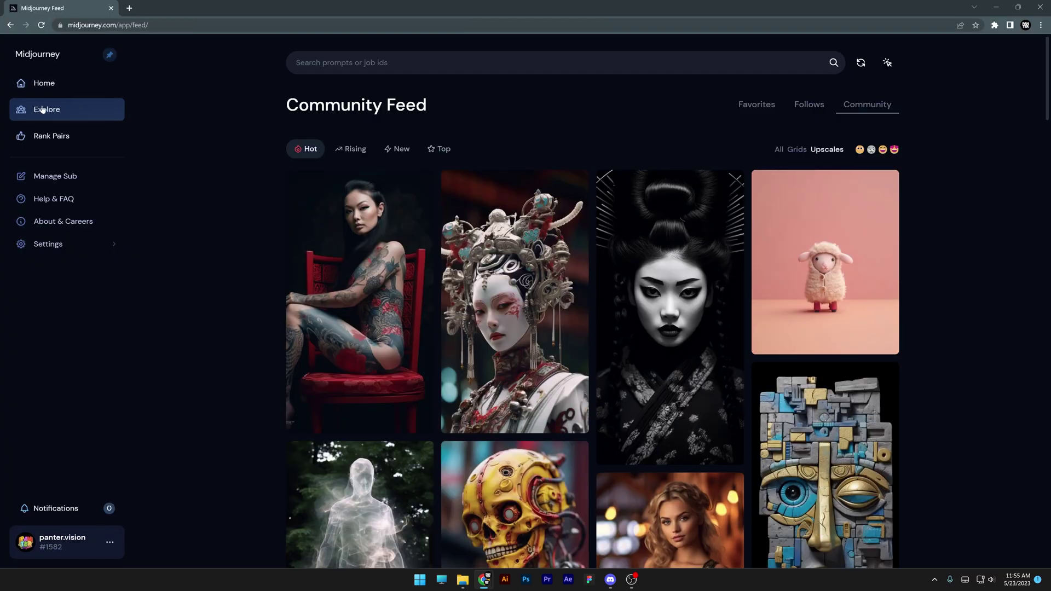
pyautogui.scroll(-4, 263, 164)
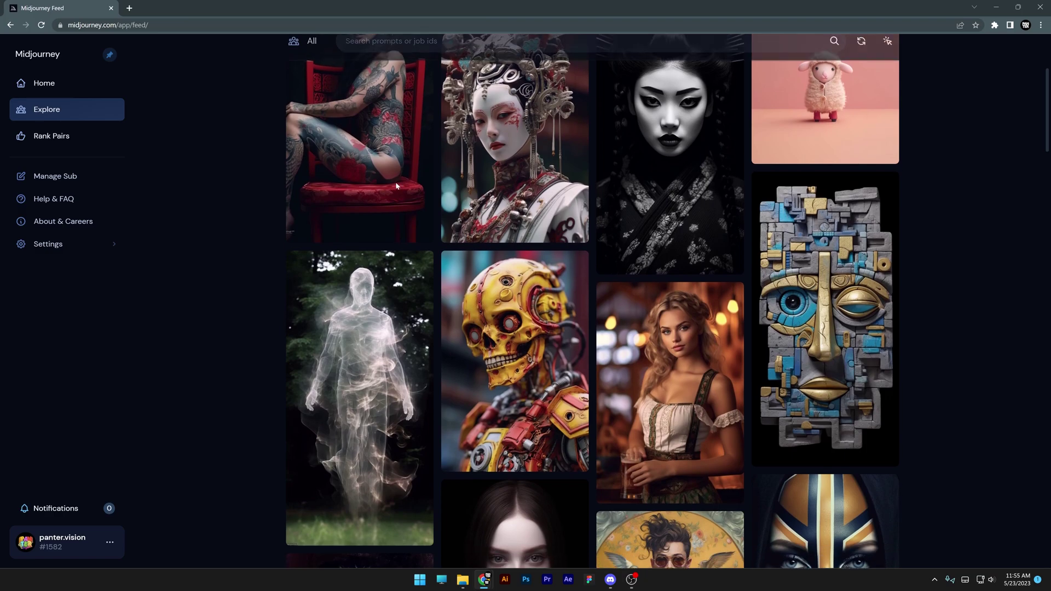
pyautogui.scroll(-2, 962, 263)
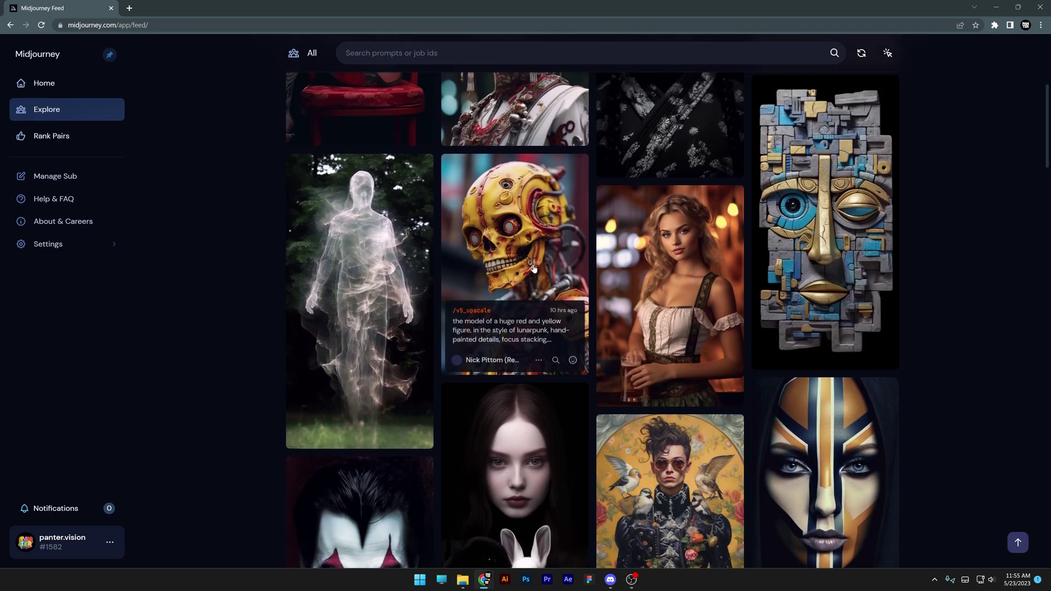
pyautogui.click(524, 263)
pyautogui.scroll(-3, 375, 364)
# - Examine the skull image's prompt and the options for copying its full command, and return to the feed
pyautogui.moveTo(497, 364); pyautogui.dragTo(310, 363)
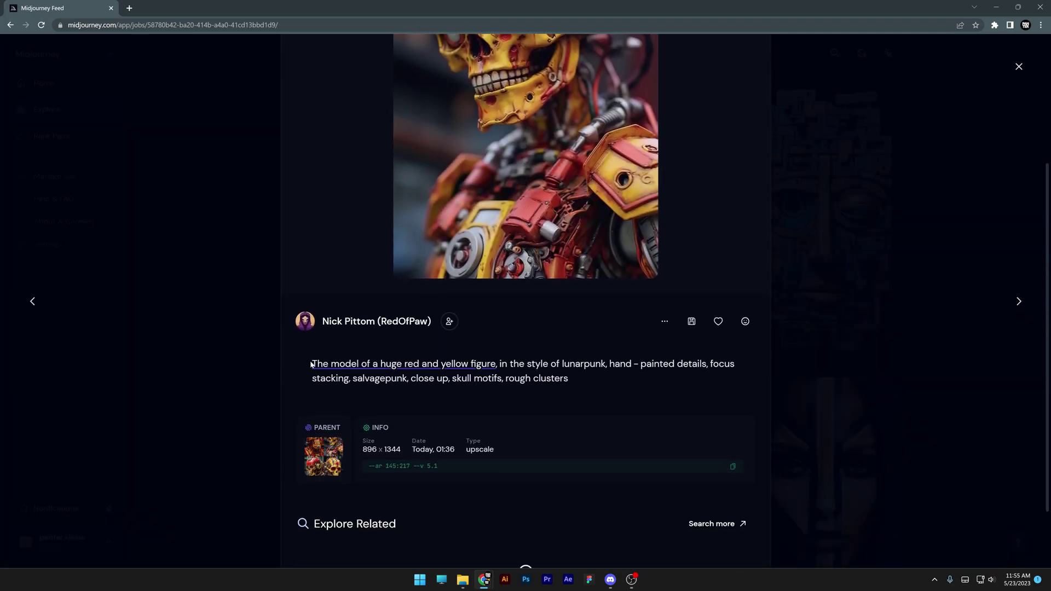
pyautogui.moveTo(527, 365); pyautogui.dragTo(637, 380)
pyautogui.click(664, 323)
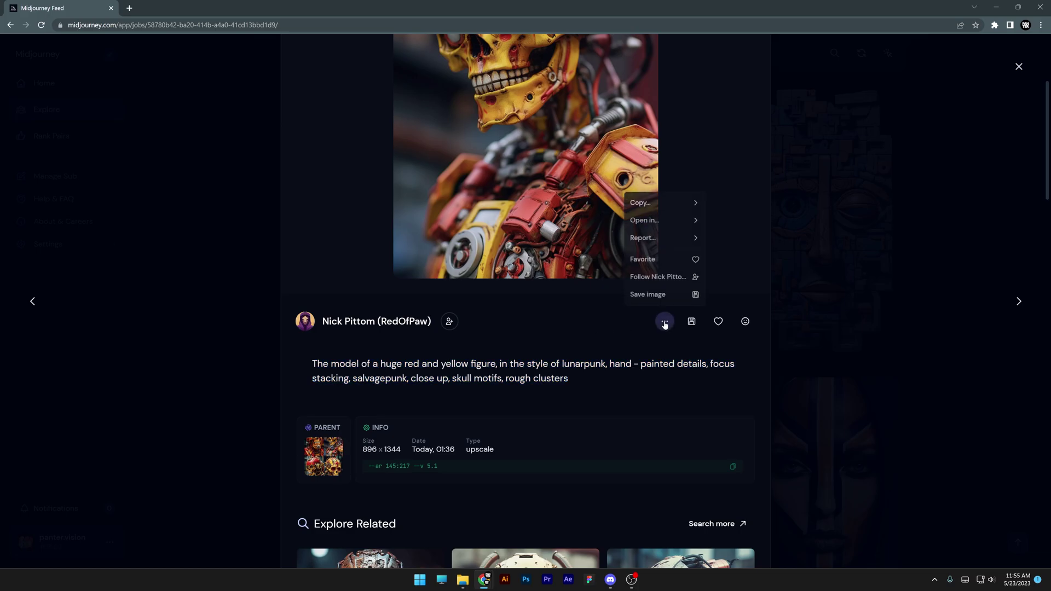
pyautogui.moveTo(667, 203)
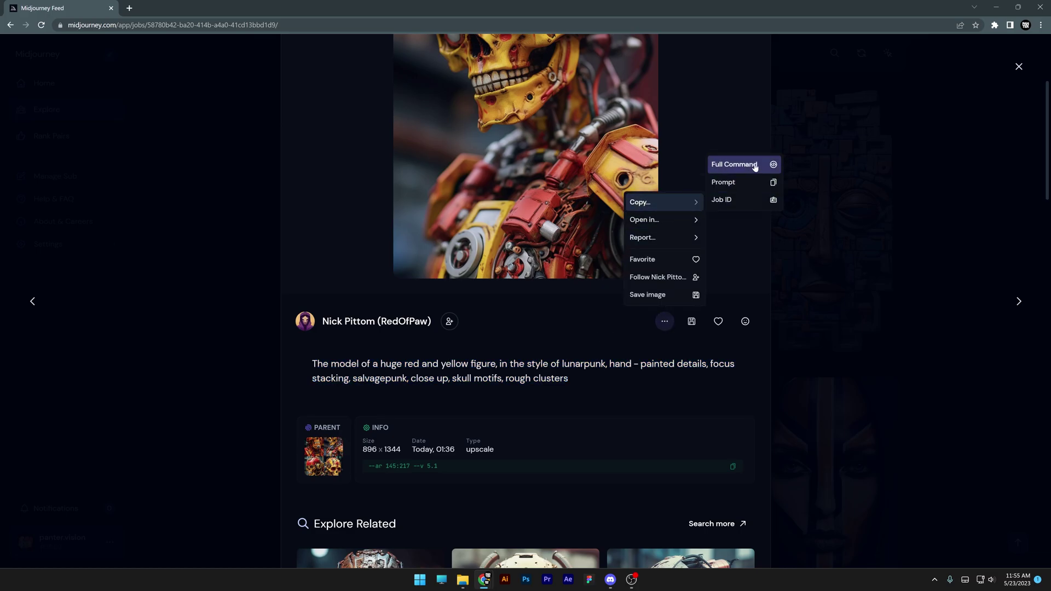
pyautogui.click(917, 338)
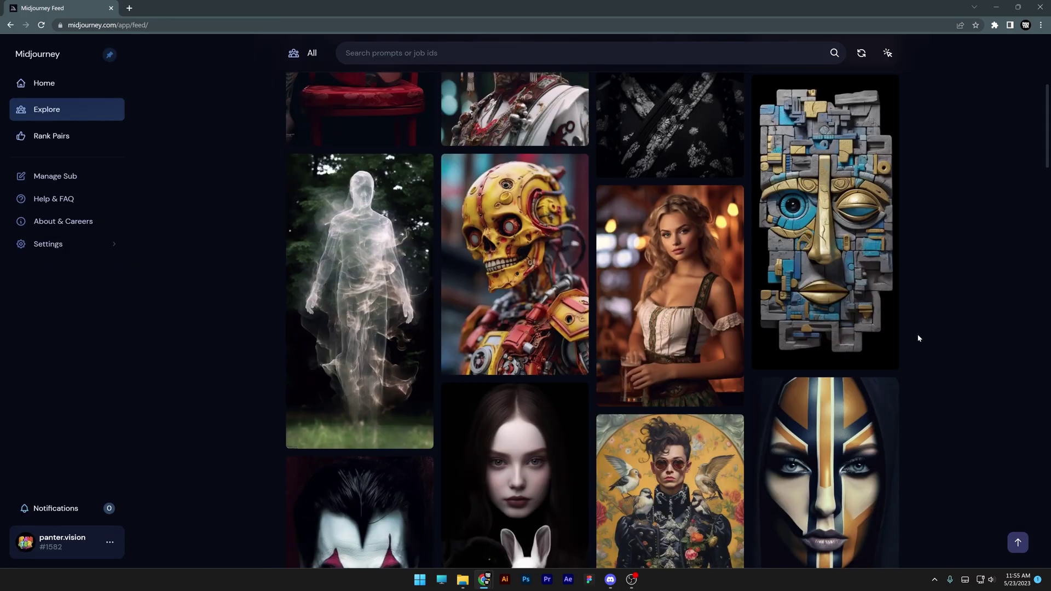
# - Browse further down the Community Feed, then look through the account's own gallery of newest upscales
pyautogui.scroll(-5, 918, 337)
pyautogui.click(67, 92)
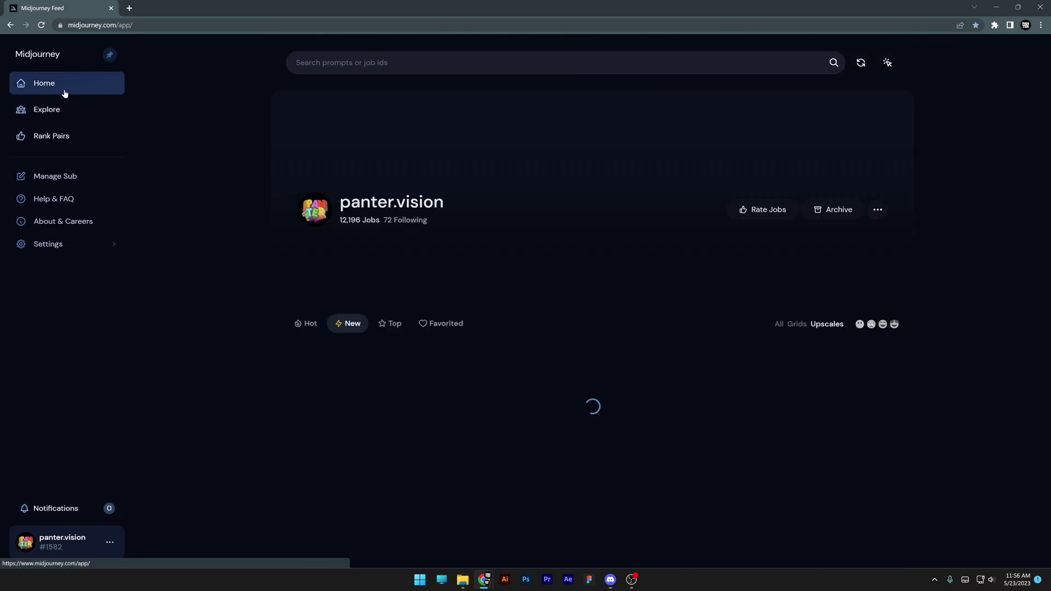
pyautogui.scroll(-3, 951, 241)
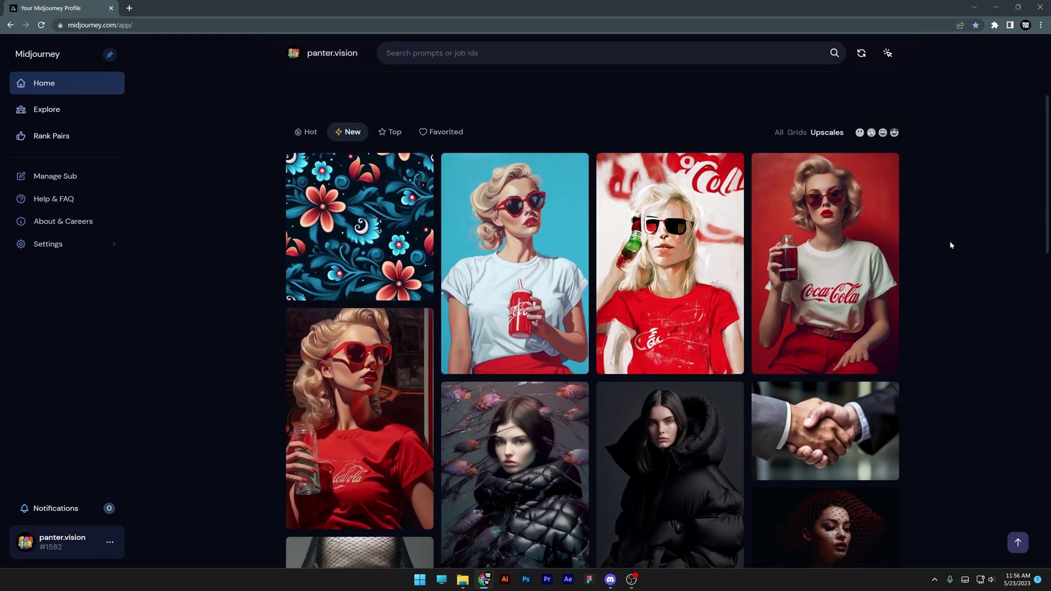
pyautogui.scroll(-3, 950, 245)
pyautogui.scroll(10, 950, 245)
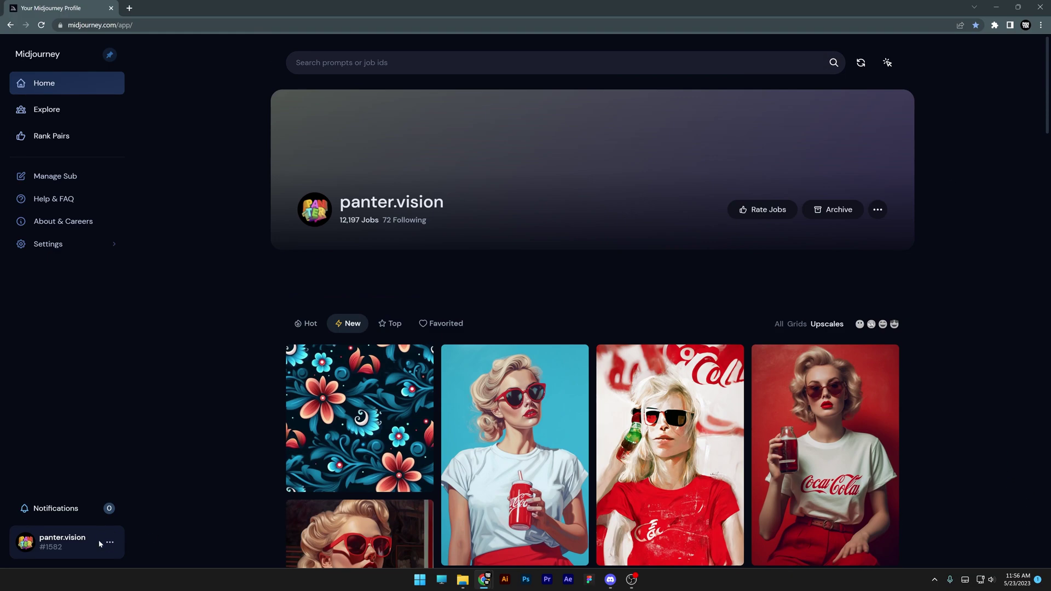
# - Open the subscription management page and compare the monthly plans, highlighting the Standard Plan's price, 15h Fast and Unlimited Relaxed generations
pyautogui.click(109, 542)
pyautogui.click(168, 488)
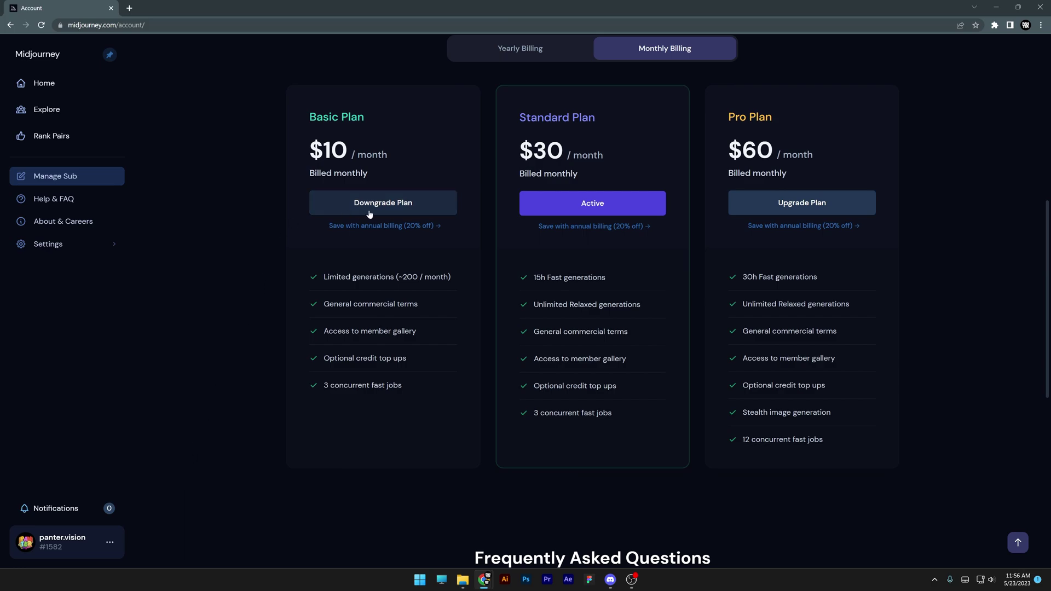
pyautogui.moveTo(517, 116); pyautogui.dragTo(609, 158)
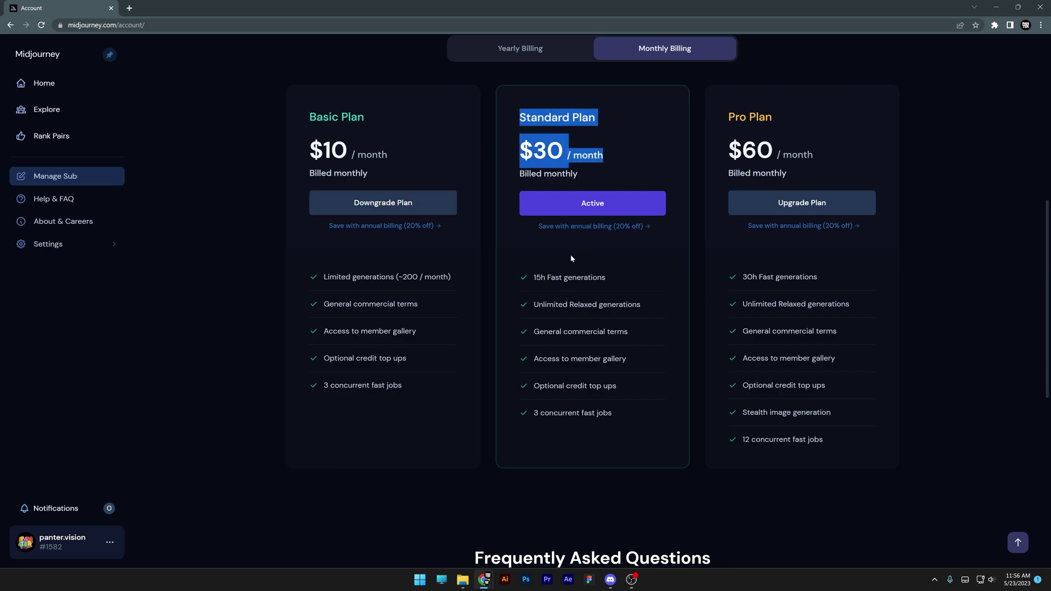
pyautogui.moveTo(532, 278); pyautogui.dragTo(608, 280)
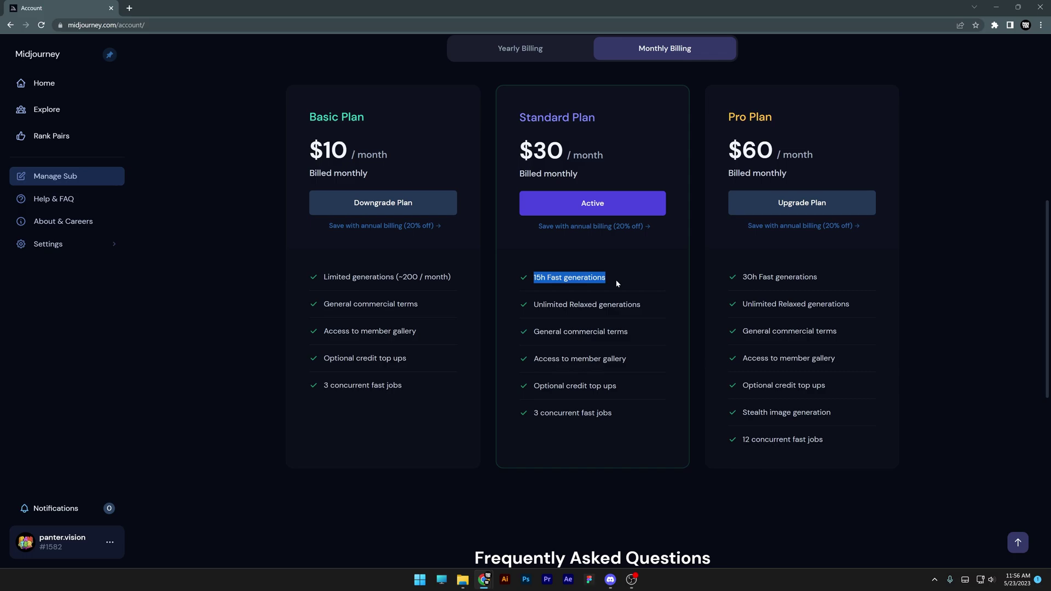
pyautogui.moveTo(533, 304); pyautogui.dragTo(626, 305)
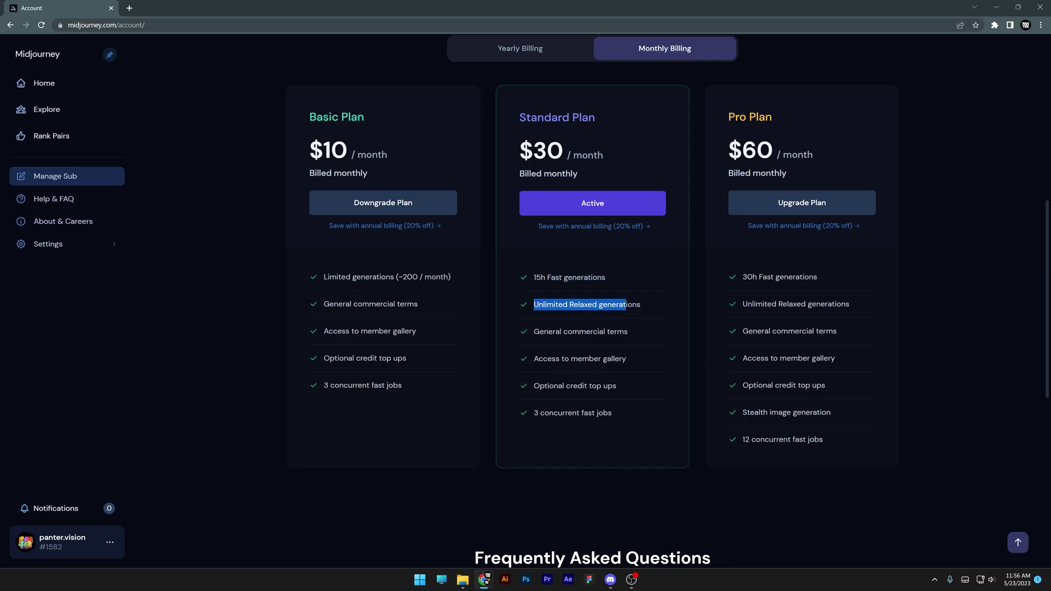
pyautogui.click(643, 307)
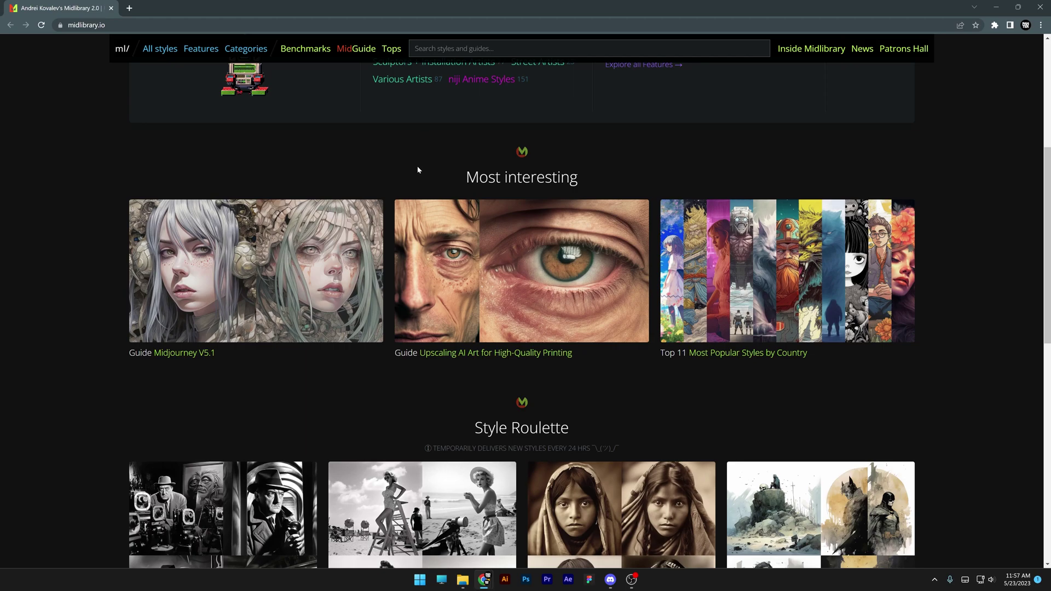
# - Explore the Midlibrary home page at midlibrary.io and browse the sample grids on its page of all styles
pyautogui.scroll(5, 418, 168)
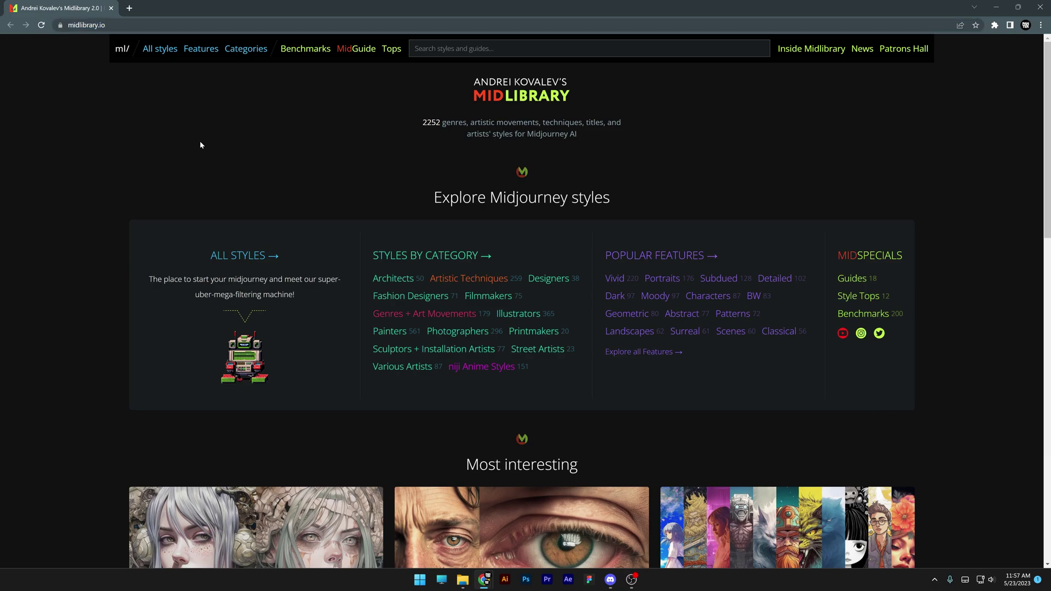
pyautogui.click(159, 54)
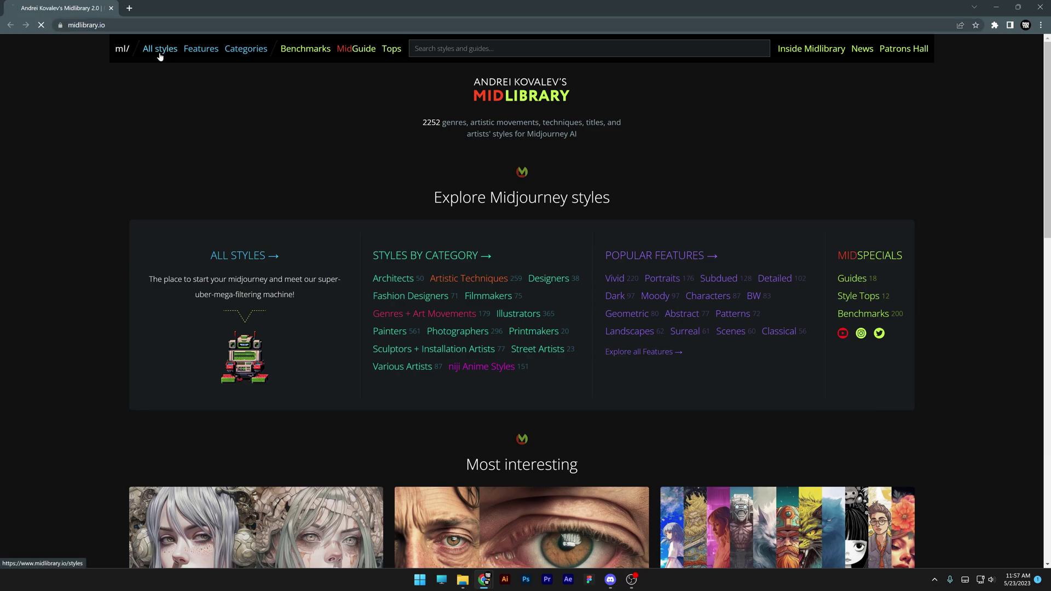
pyautogui.scroll(-10, 361, 197)
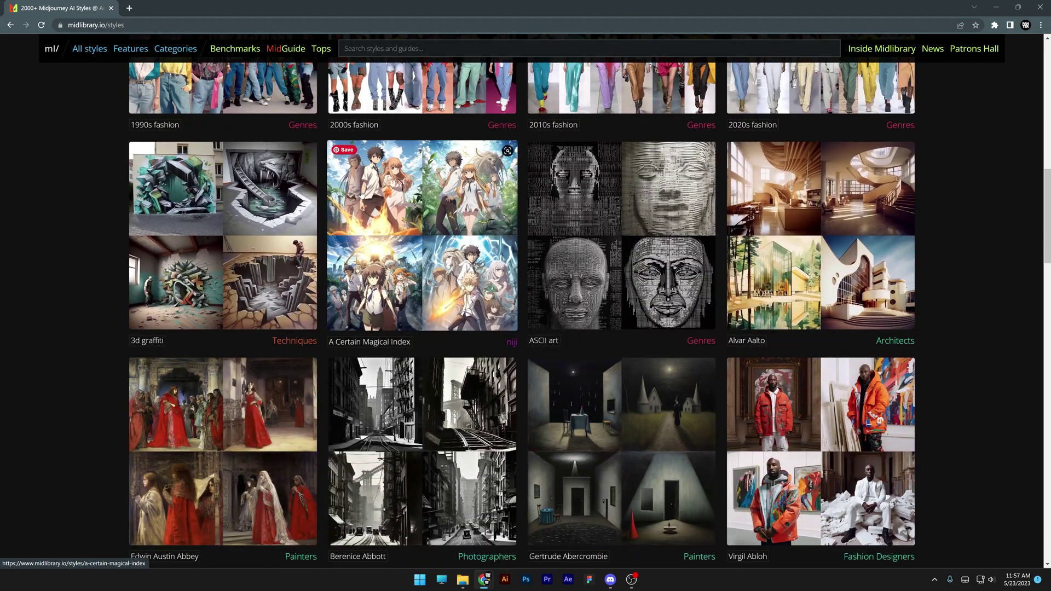
pyautogui.scroll(-5, 821, 329)
pyautogui.scroll(2, 836, 294)
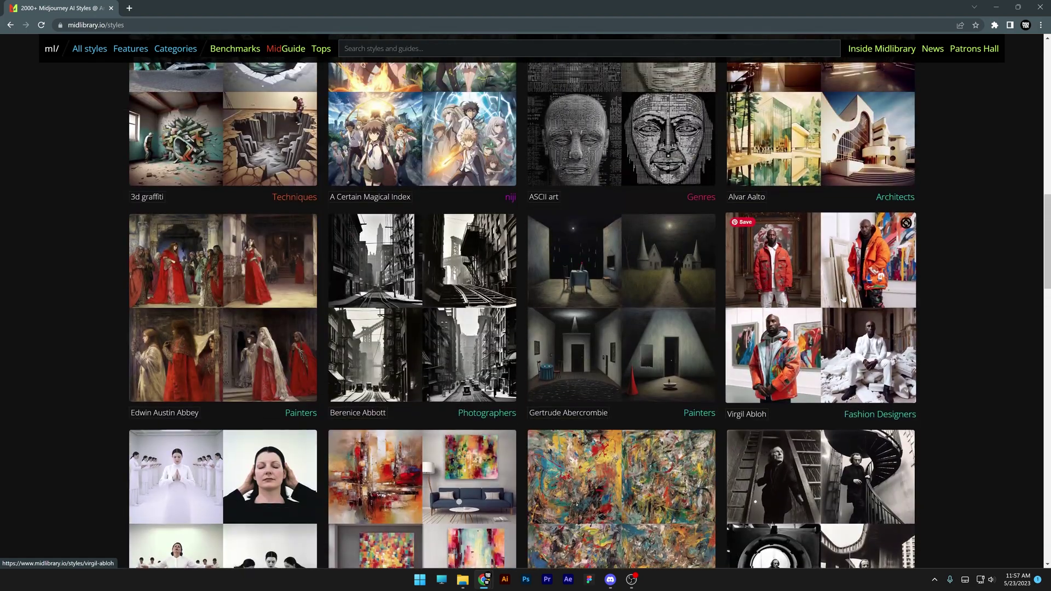
# - View the Virgil Abloh style page, then browse Midlibrary's overview of styles by category
pyautogui.click(838, 294)
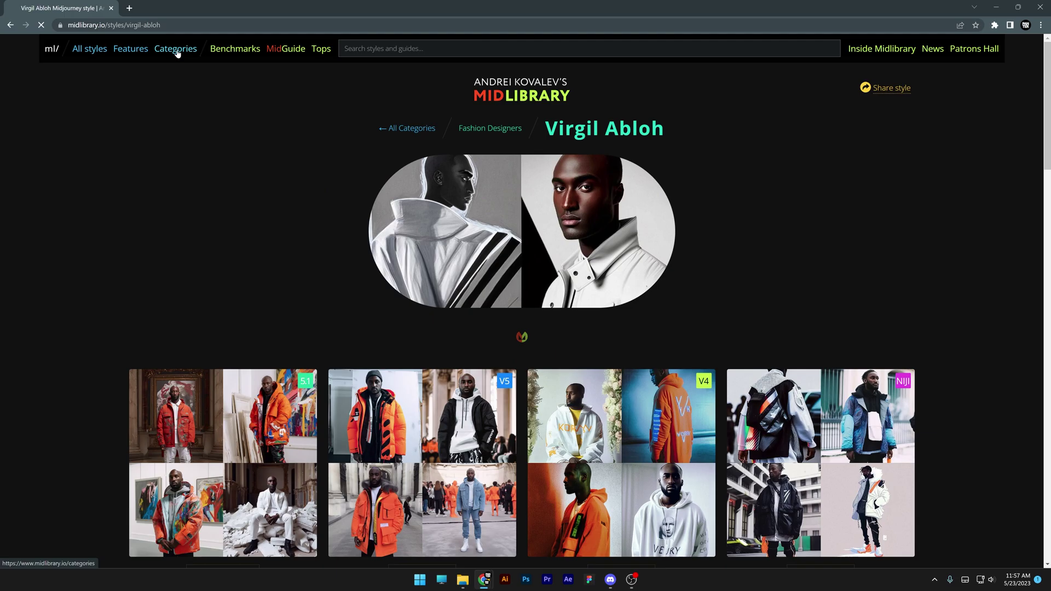
pyautogui.click(177, 53)
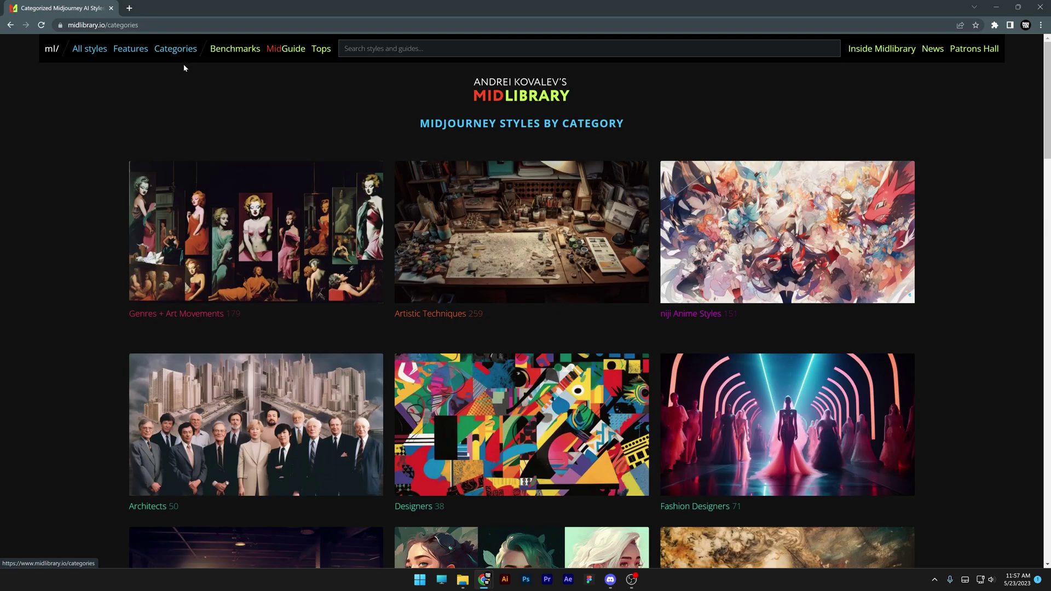
pyautogui.scroll(-2, 495, 335)
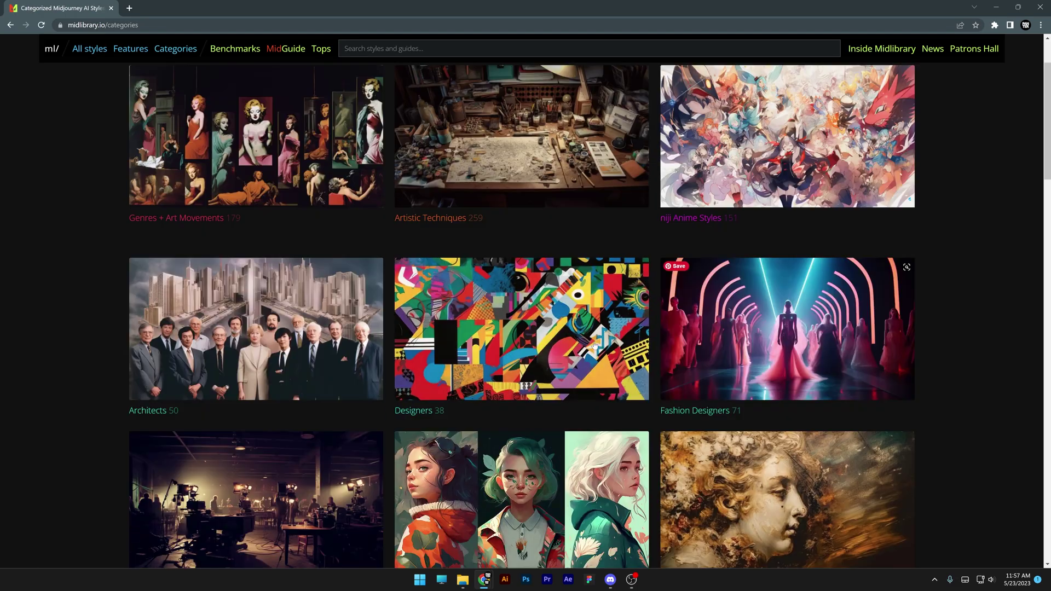
# - Open Midlibrary's Designers category and browse the sample grids of the designer styles
pyautogui.click(509, 329)
pyautogui.scroll(-10, 1007, 348)
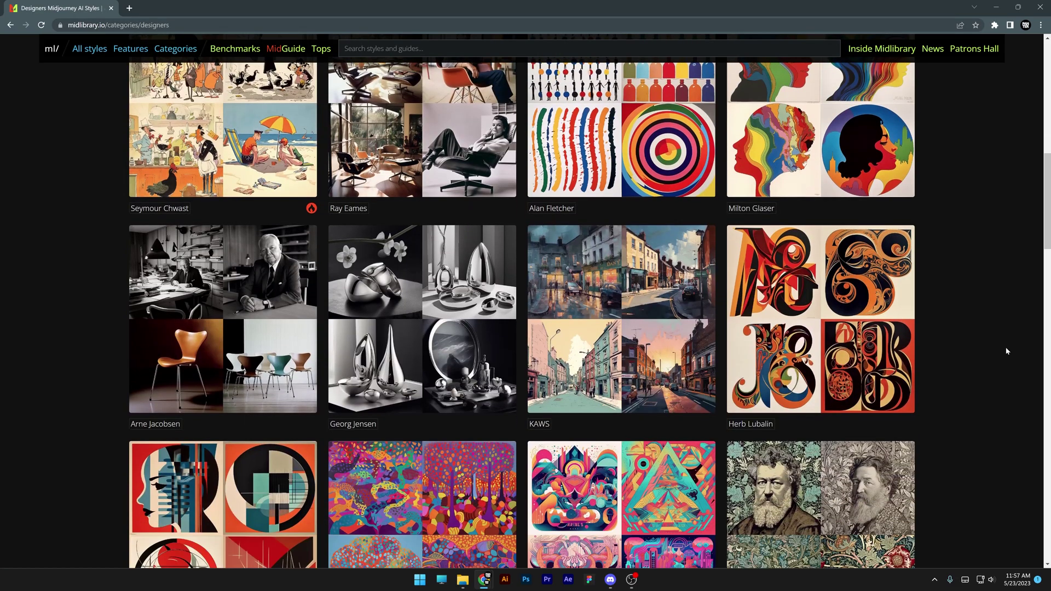
pyautogui.scroll(-14, 1008, 351)
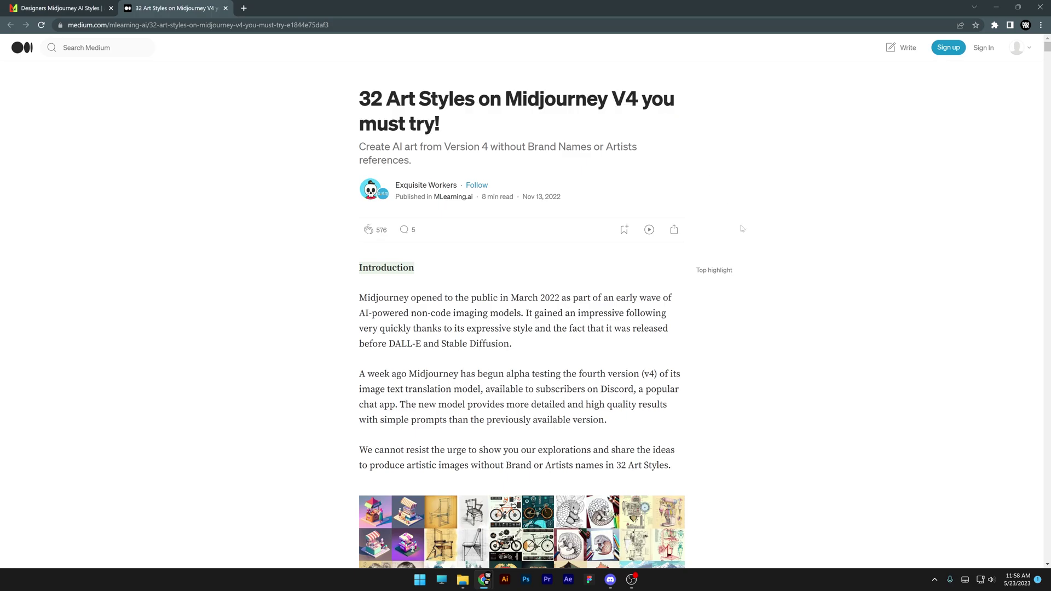
# - Look through the example prompts and images in the Medium article "32 Art Styles on Midjourney V4 you must try!" and close it
pyautogui.scroll(-20, 742, 229)
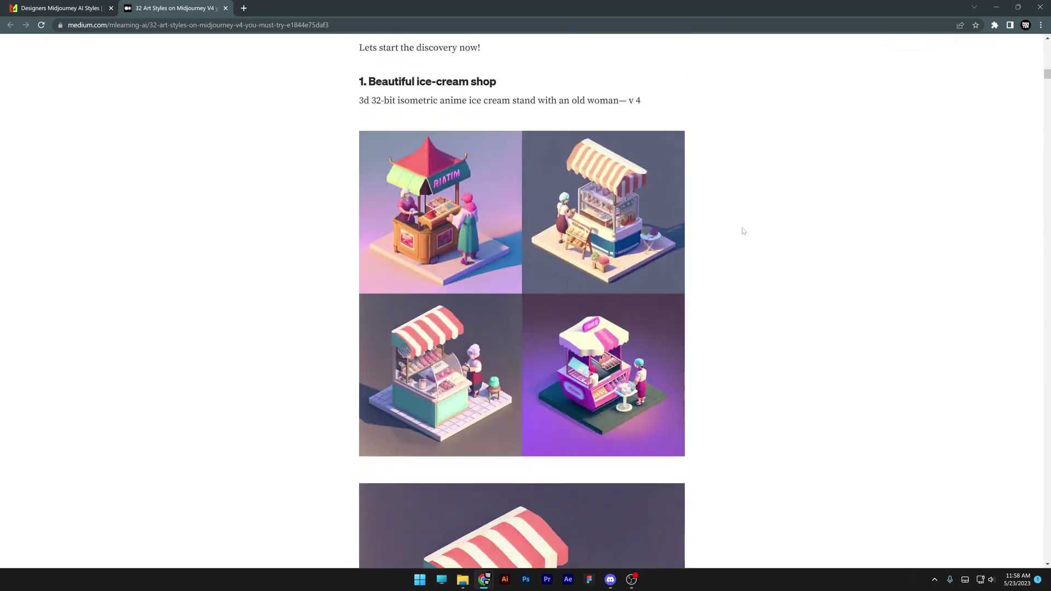
pyautogui.scroll(-12, 743, 231)
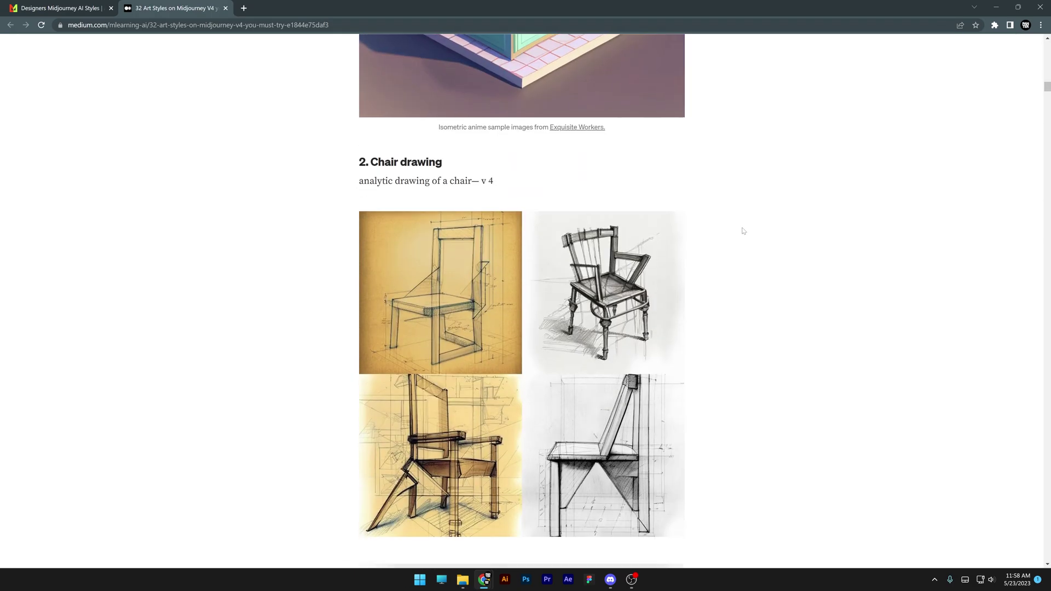
pyautogui.scroll(-20, 743, 231)
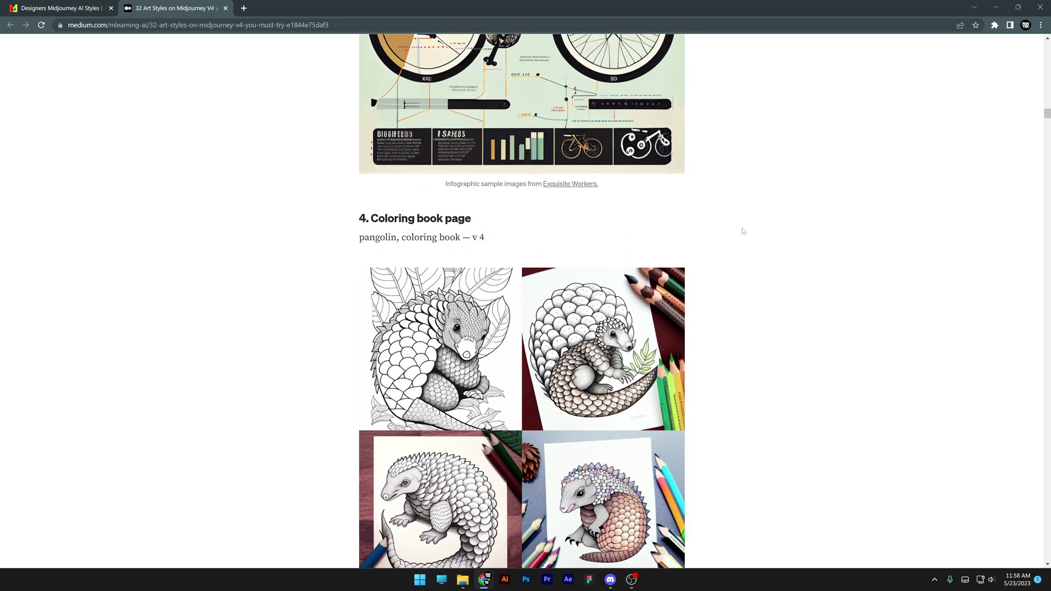
pyautogui.scroll(-20, 743, 230)
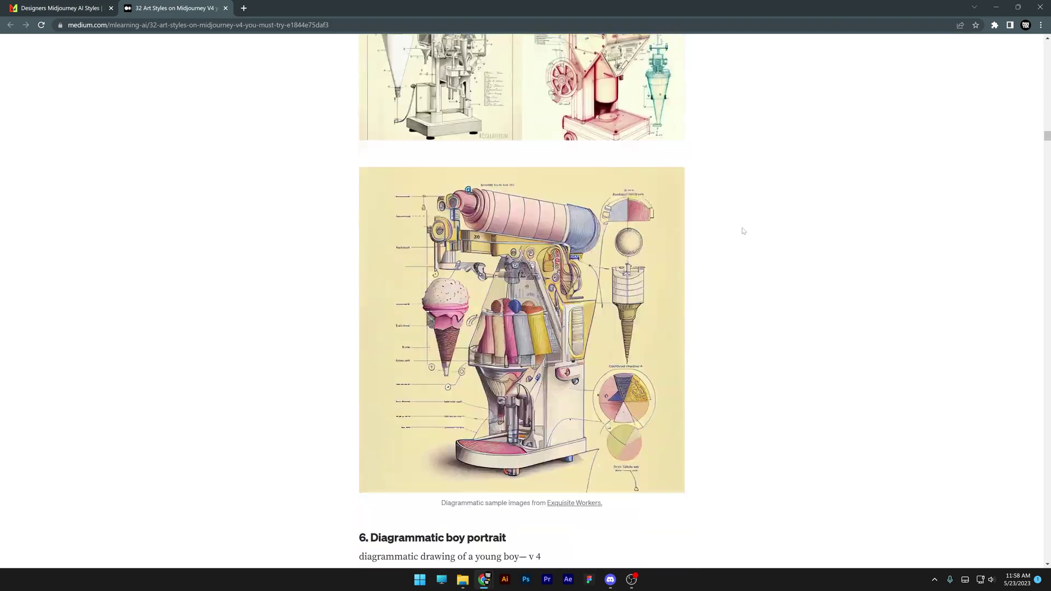
pyautogui.scroll(-11, 743, 231)
pyautogui.hotkey('ctrl', 'w')
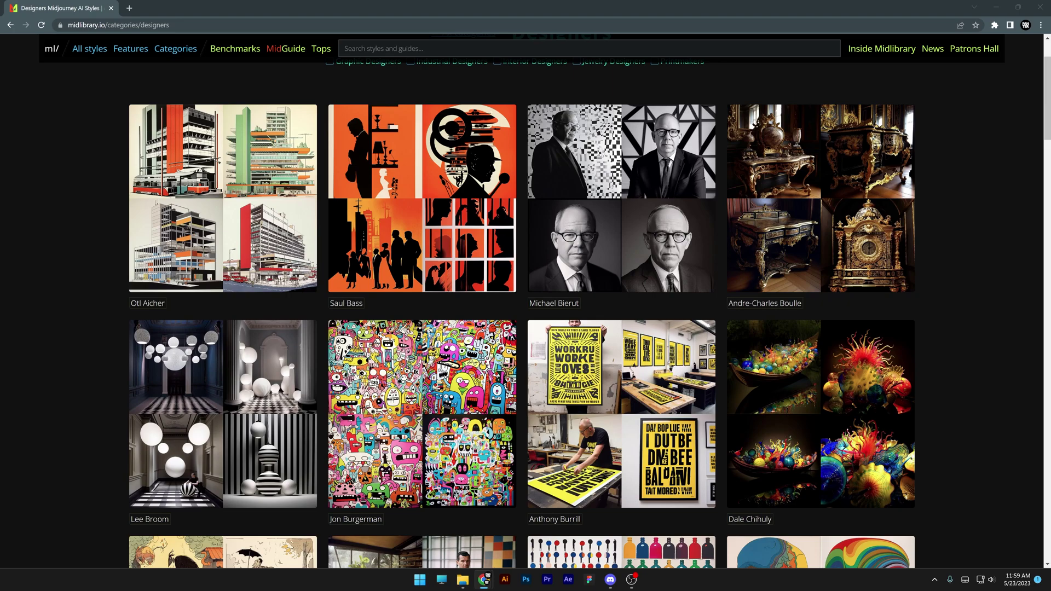